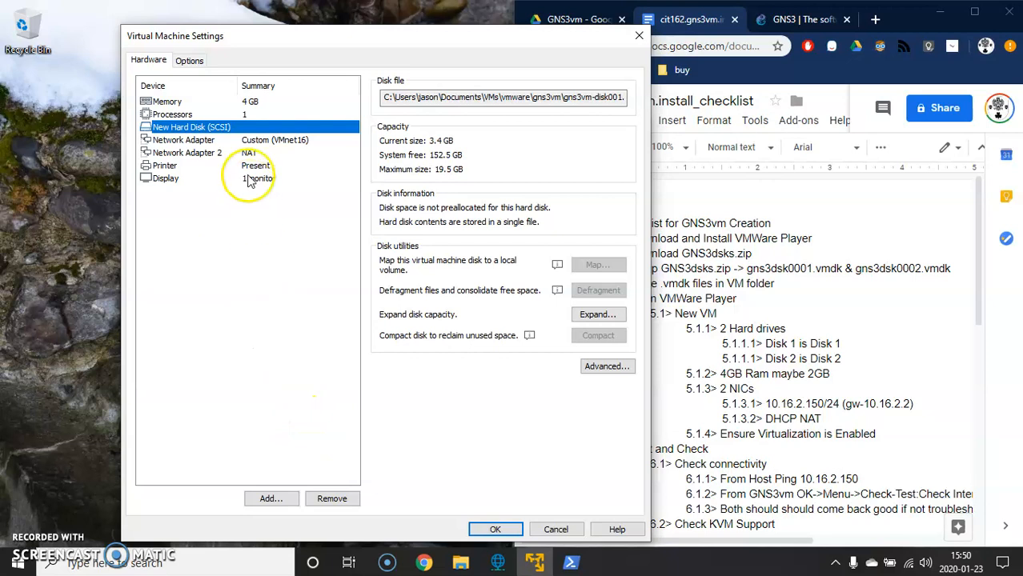
Remove the existing hard disk and set up a replacement SCSI hard disk that uses an existing virtual disk
left_click(332, 497)
left_click(270, 497)
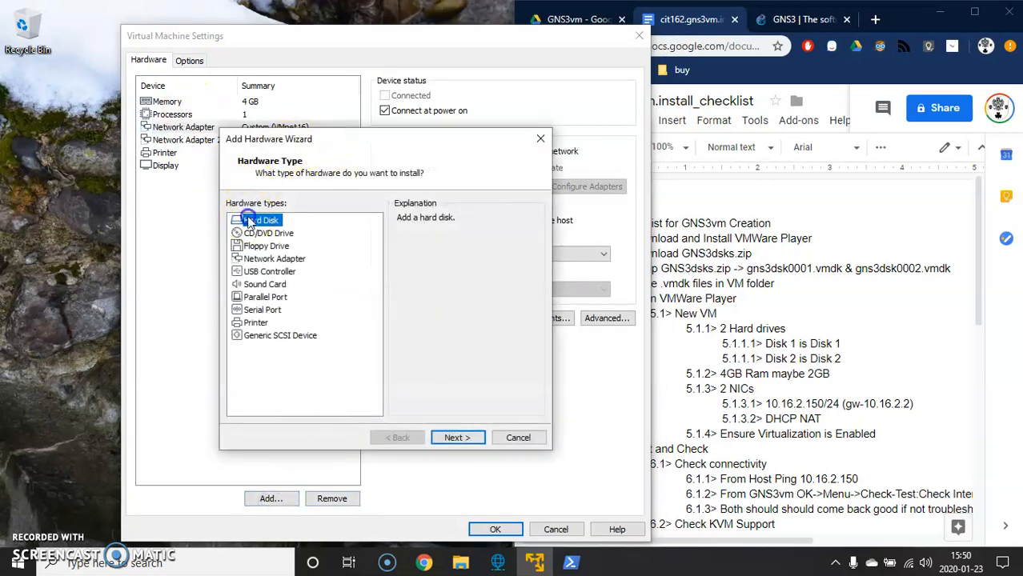
left_click(448, 439)
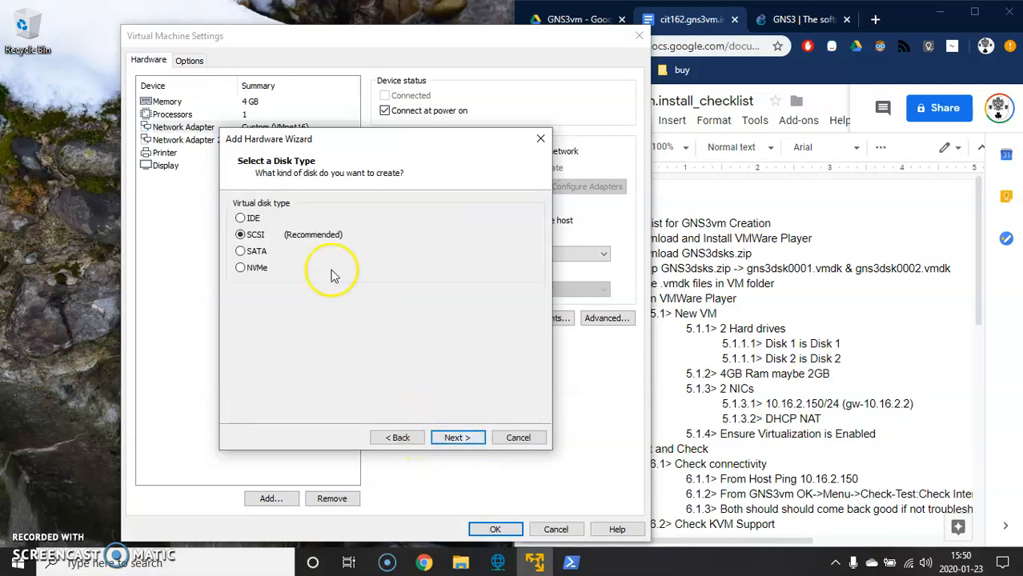
left_click(462, 436)
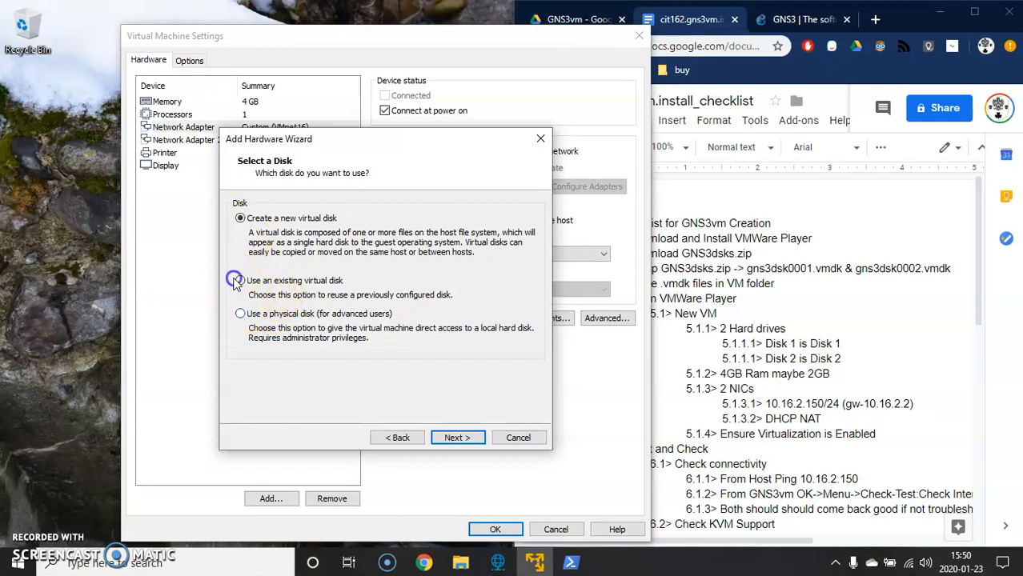
left_click(458, 437)
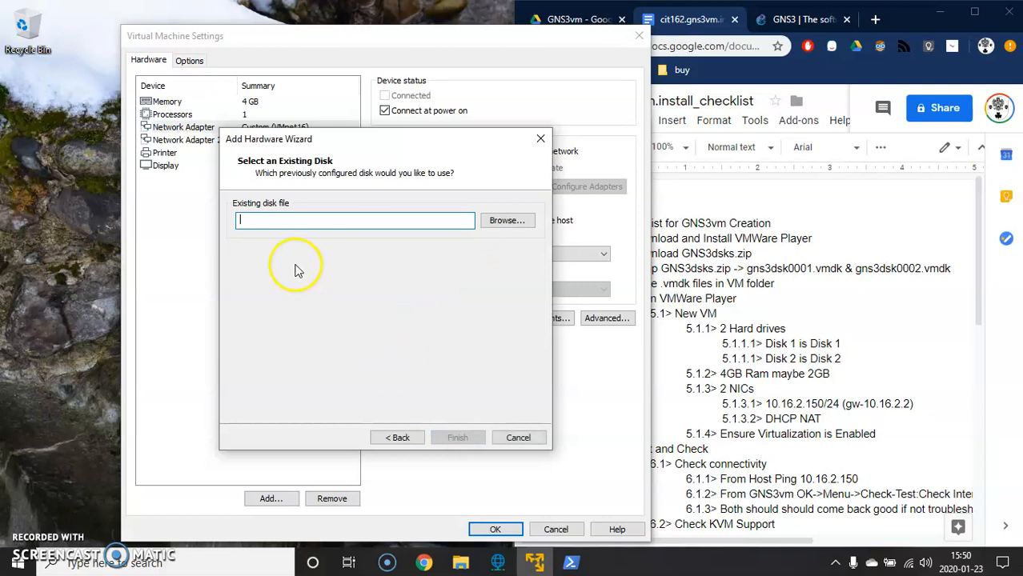
Choose gns3vm-disk001.vmdk from the gns3vm folder as the disk file and add it, keeping its existing format
left_click(509, 220)
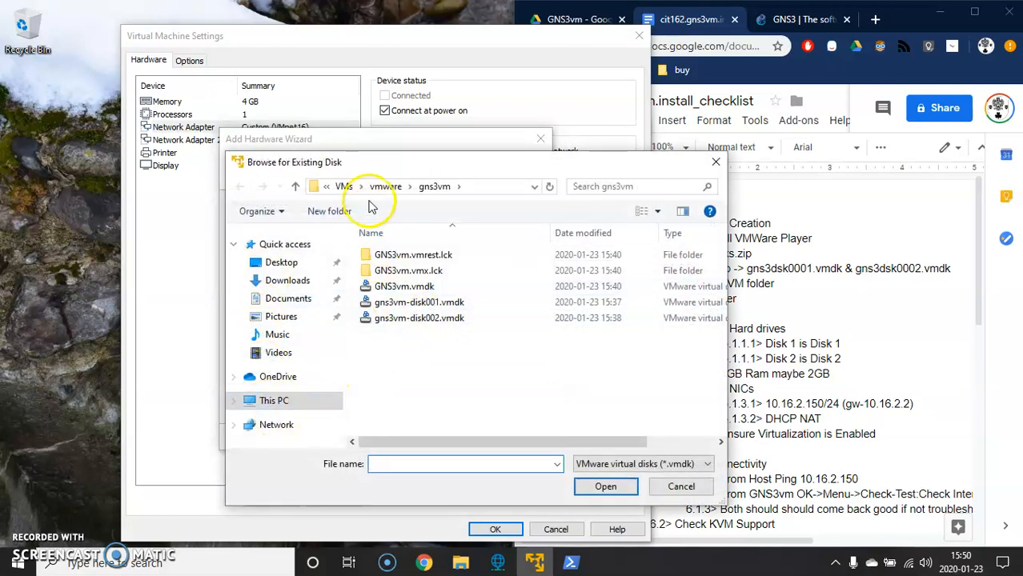
left_click(498, 187)
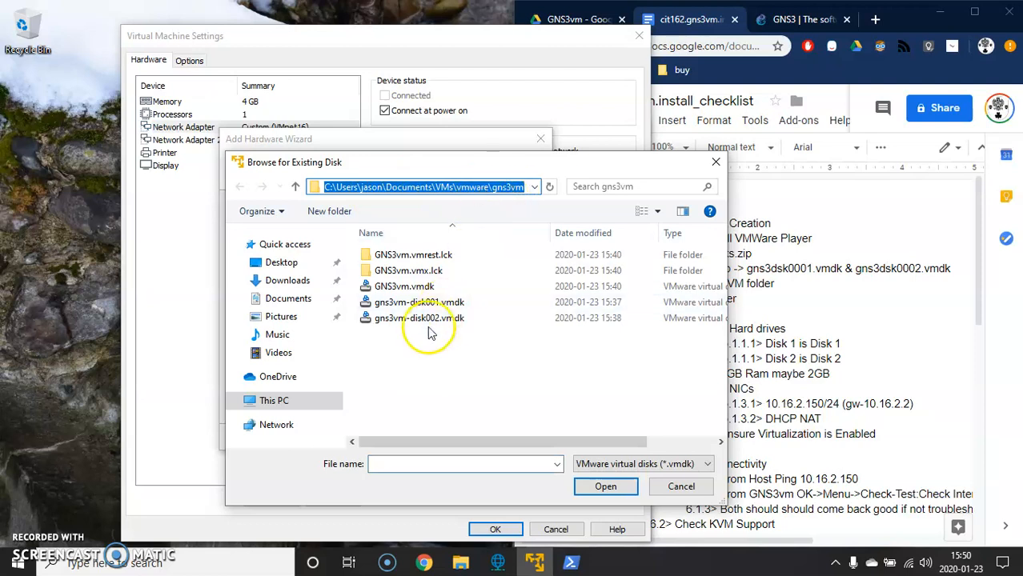
left_click(400, 305)
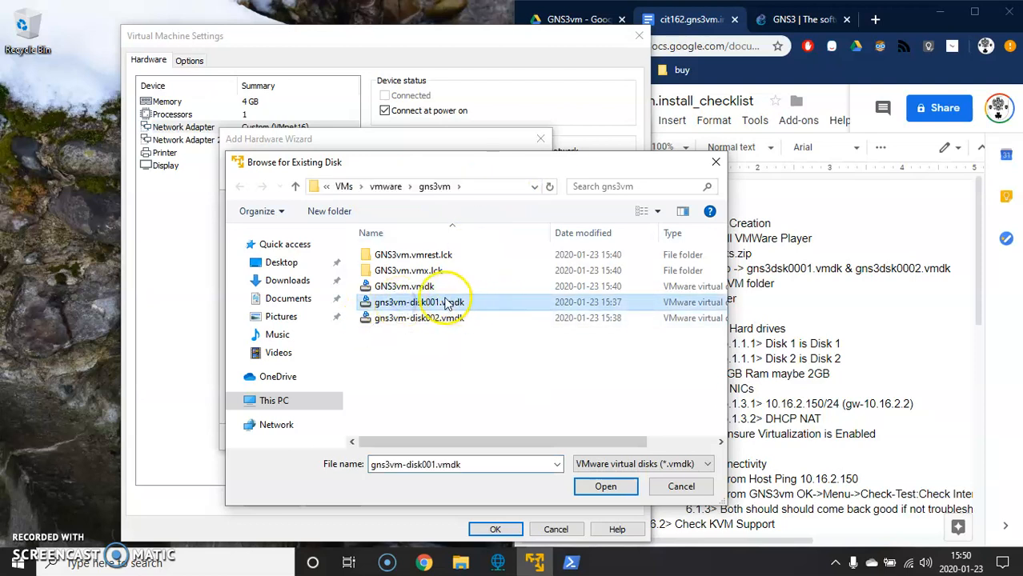
left_click(585, 488)
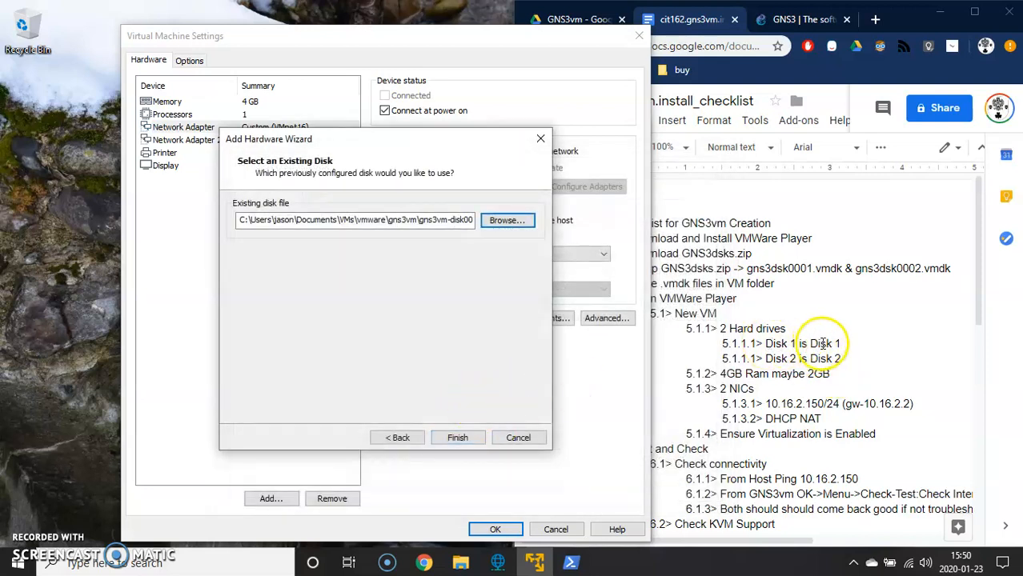
left_click(452, 440)
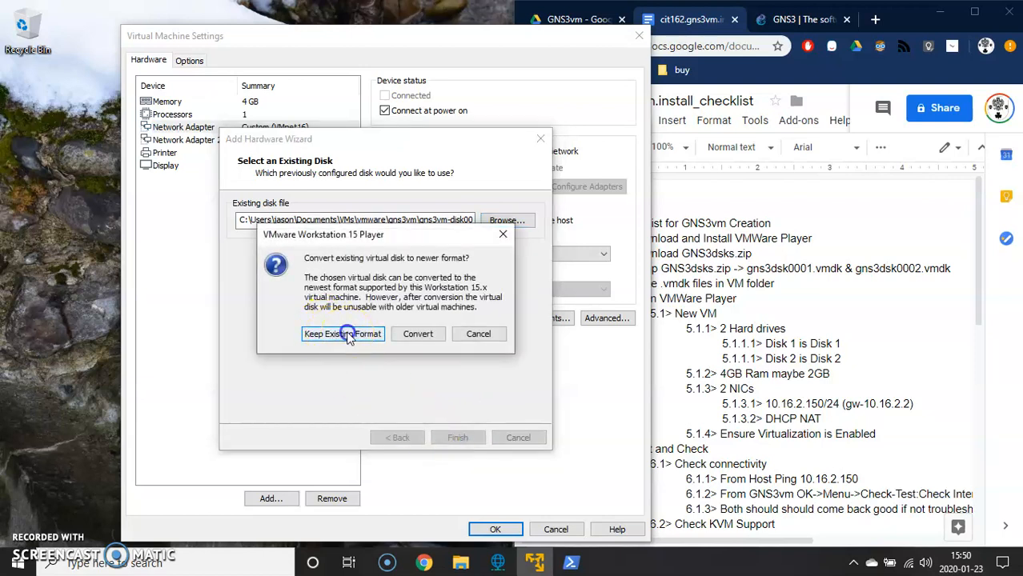
left_click(347, 334)
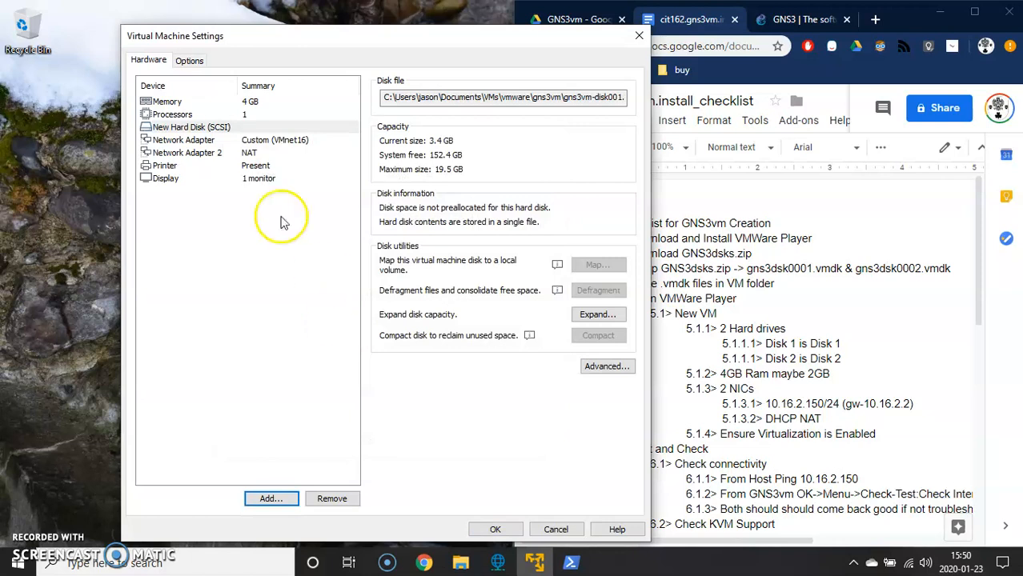
Set up a second SCSI hard disk for the virtual machine that uses an existing virtual disk
left_click(202, 115)
left_click(200, 127)
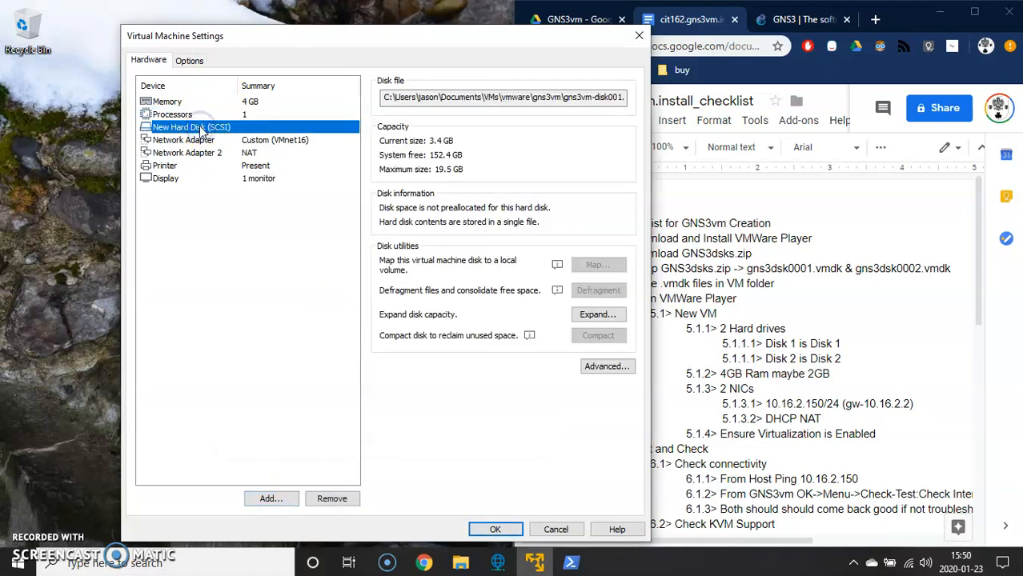
left_click(264, 498)
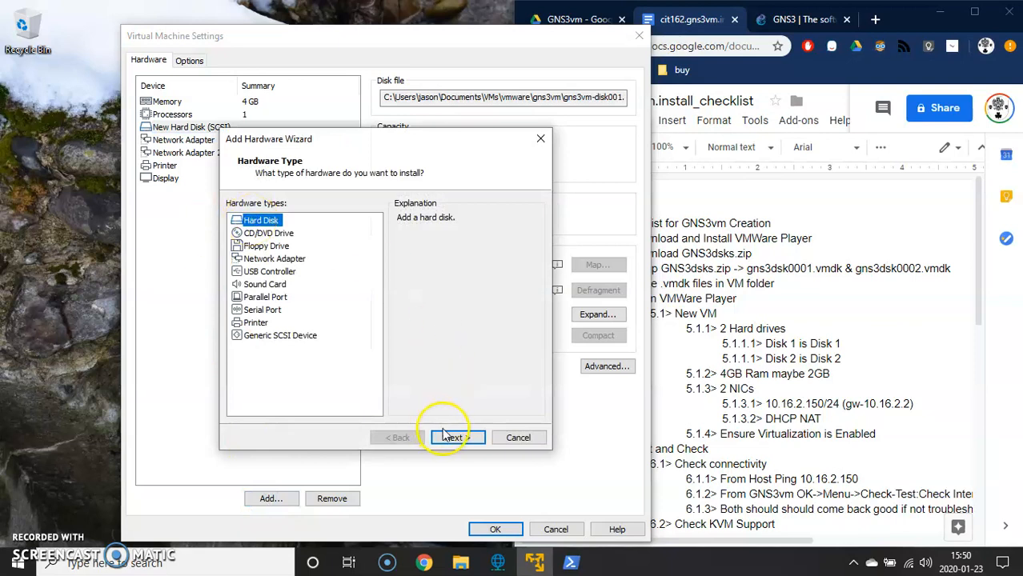
left_click(448, 435)
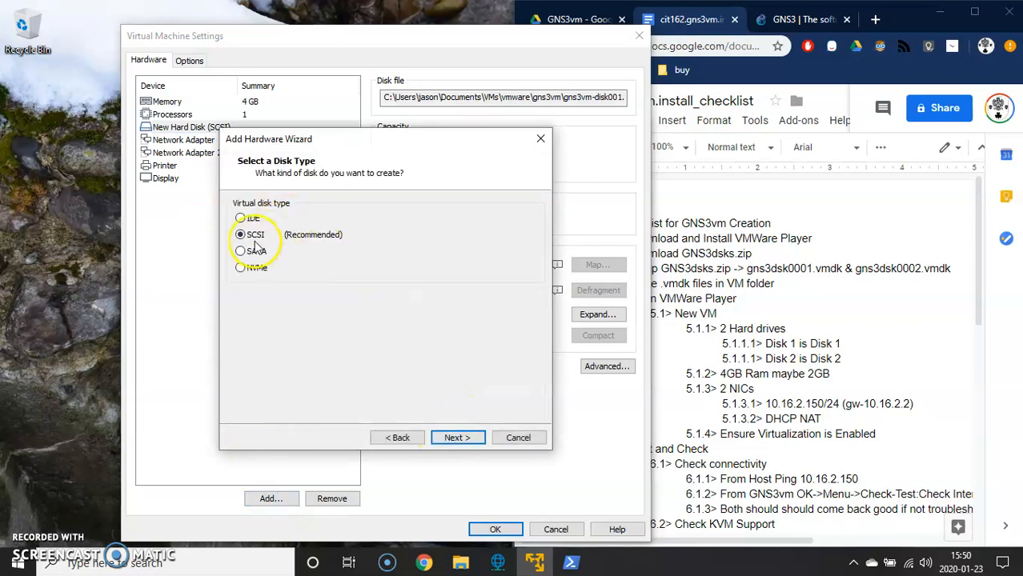
left_click(456, 437)
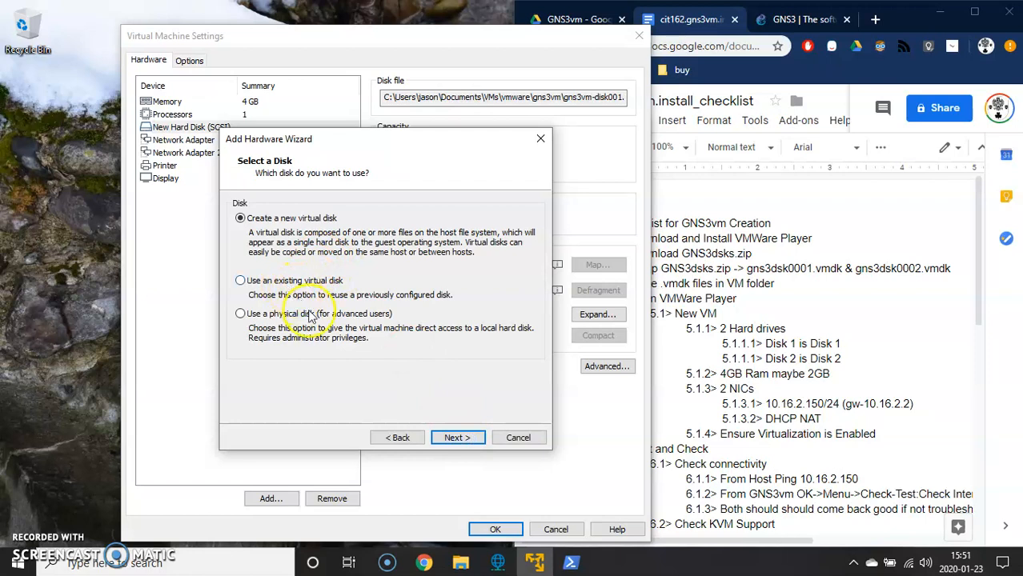
left_click(302, 281)
left_click(453, 435)
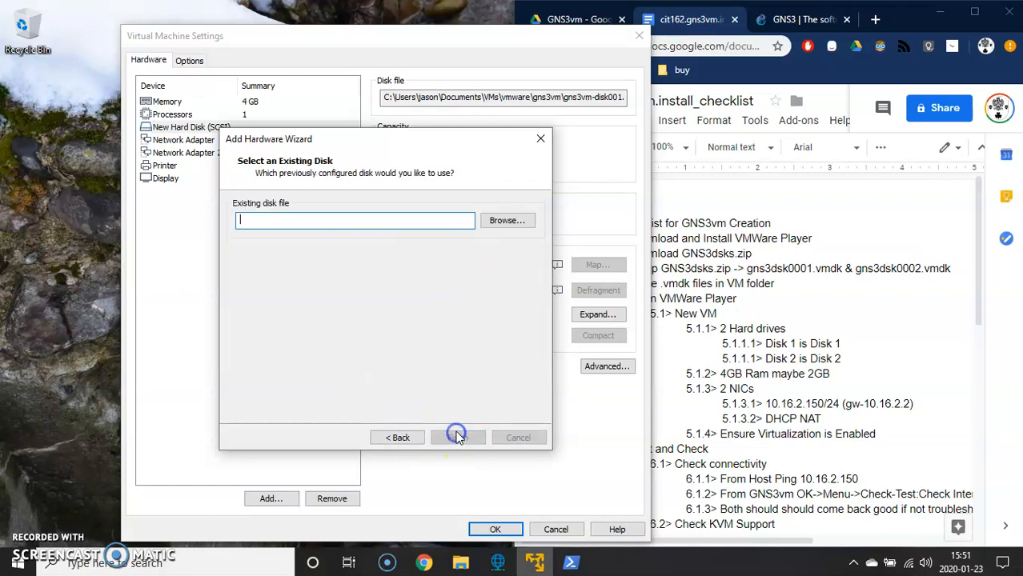
Choose gns3vm-disk002.vmdk as the second disk's file and add it, keeping its existing format
left_click(505, 222)
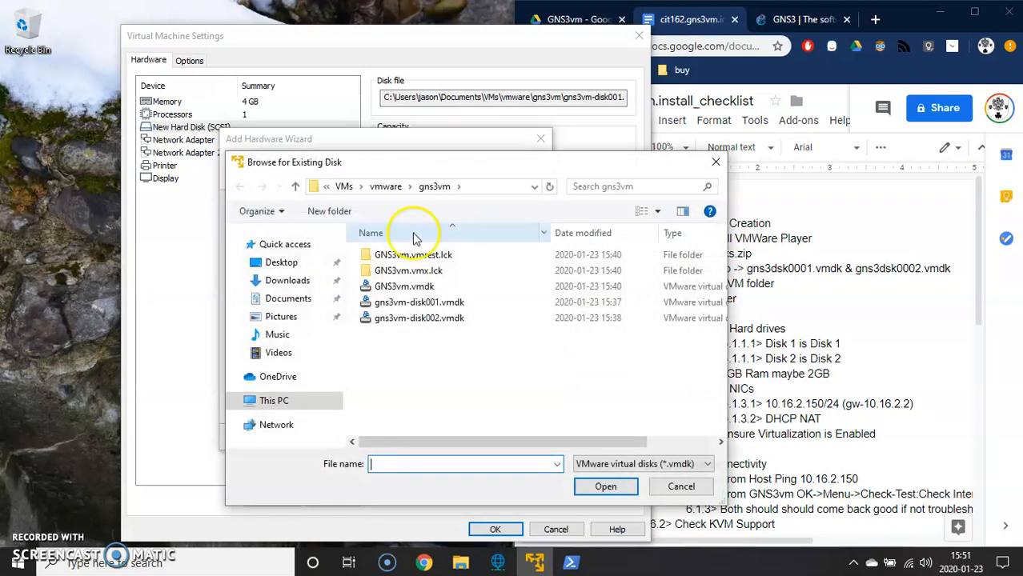
left_click(425, 320)
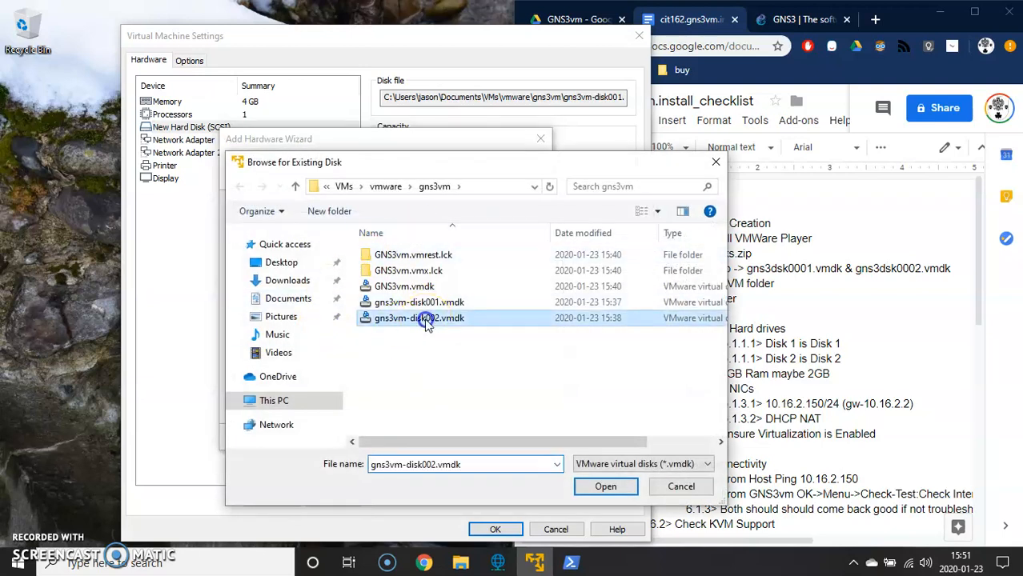
left_click(609, 486)
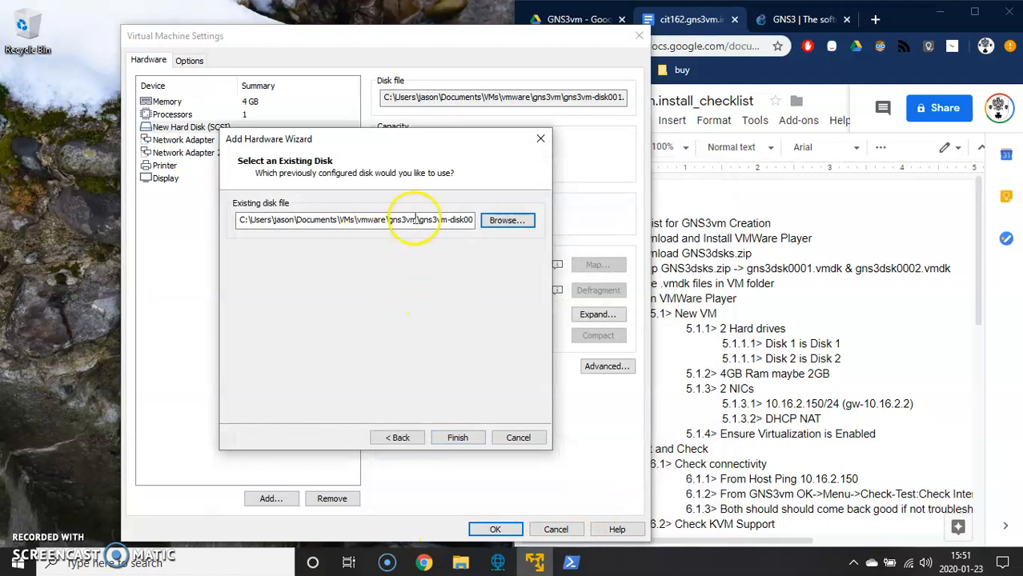
left_click_drag(466, 220, 525, 220)
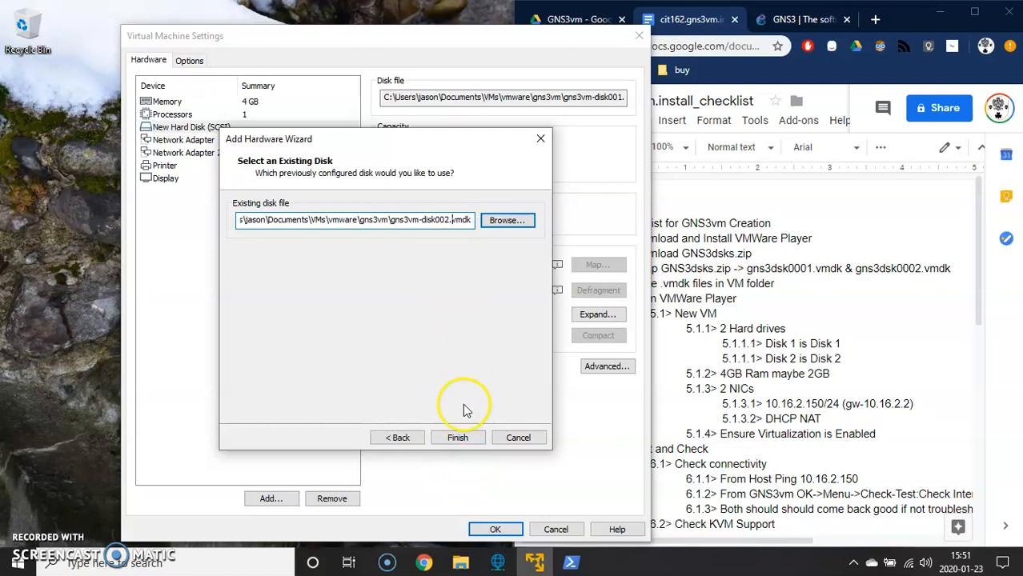
left_click(458, 436)
left_click(342, 333)
Compare the disk file and capacity details of the two newly added SCSI hard disks
left_click(210, 142)
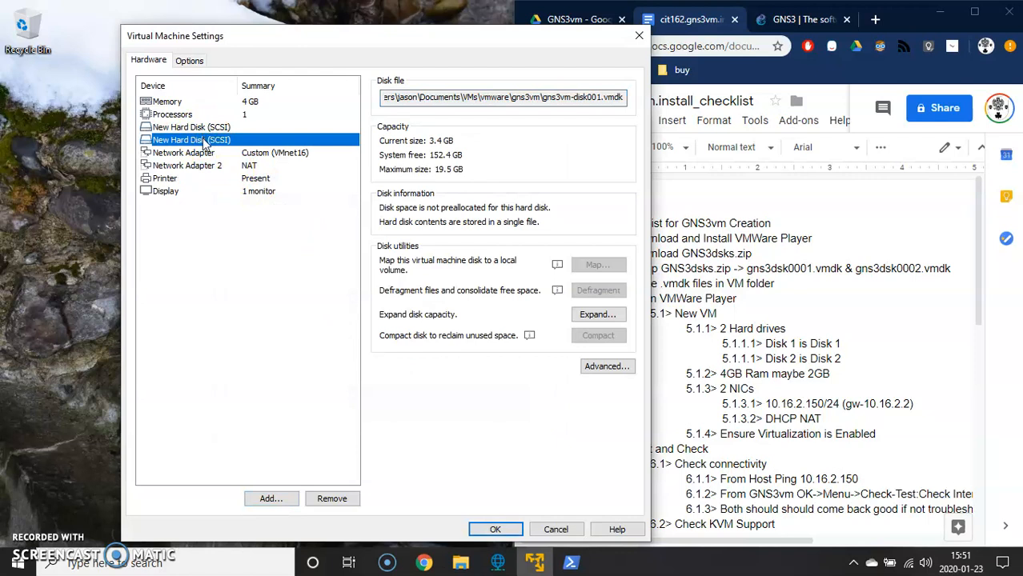
left_click(209, 127)
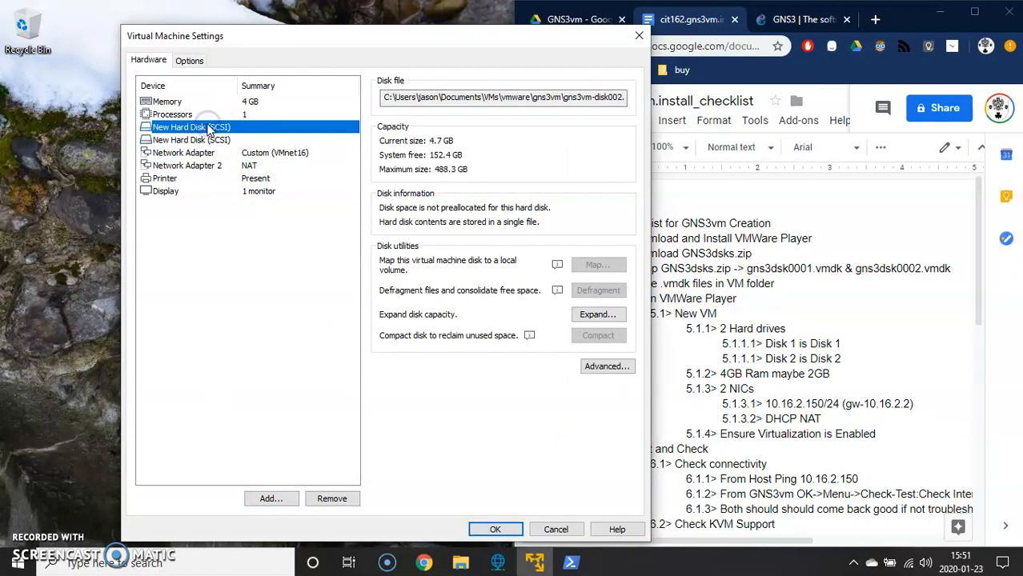
left_click(145, 141)
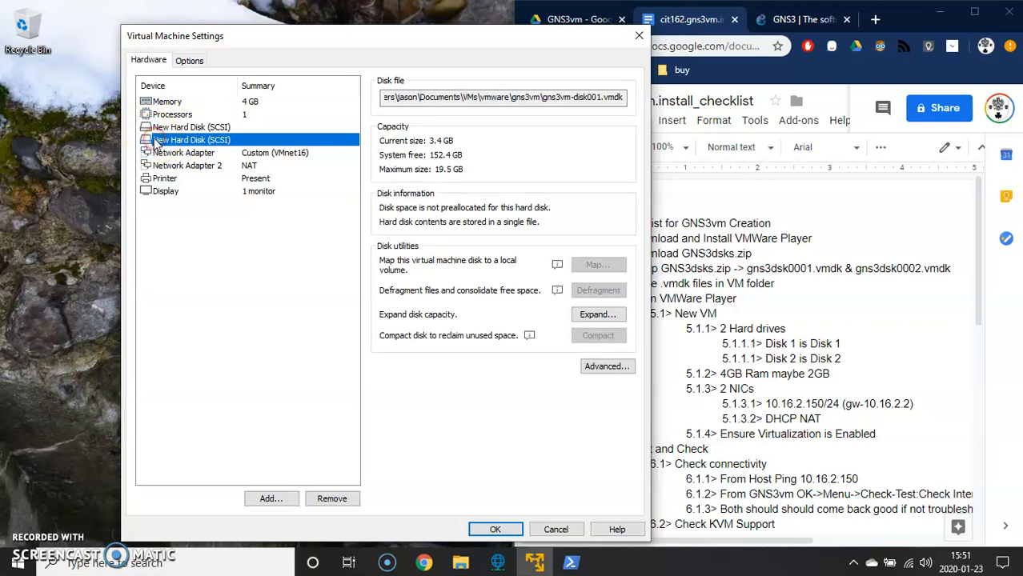
left_click(176, 128)
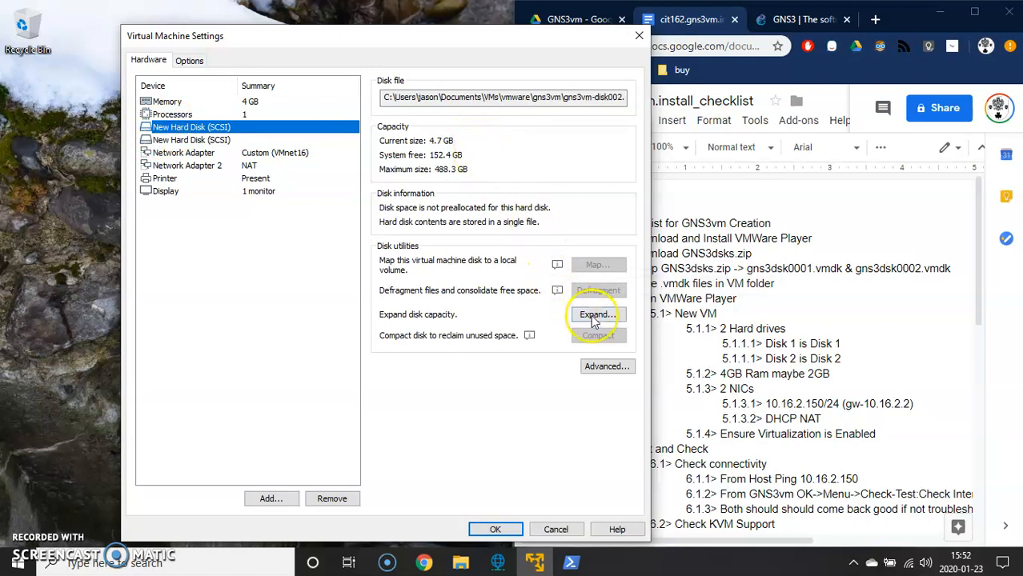
left_click(184, 140)
left_click(186, 130)
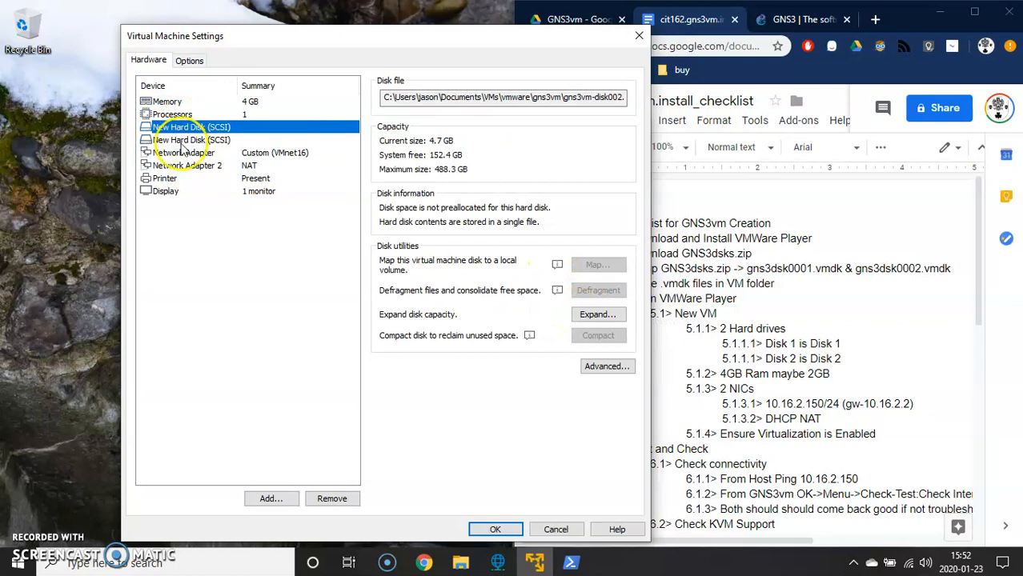
Check the virtual device node in each hard disk's advanced settings and recheck which disk file each one uses
left_click(605, 367)
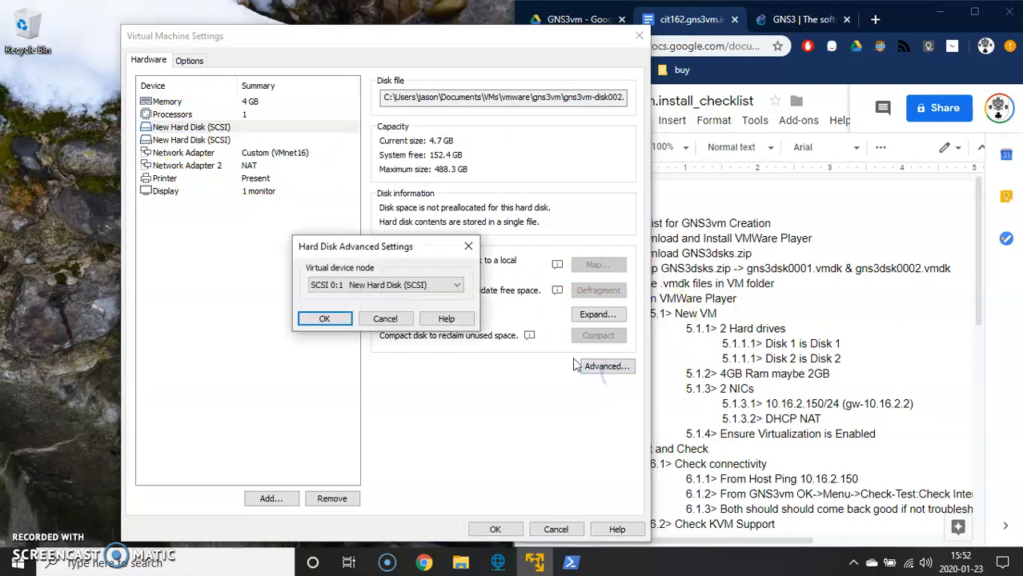
left_click(385, 319)
left_click(183, 140)
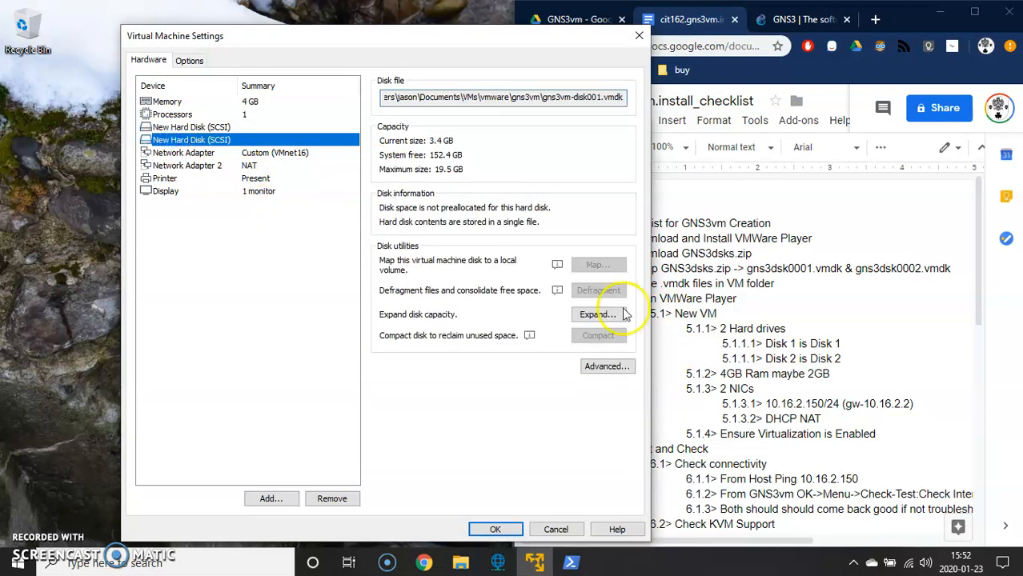
left_click(613, 366)
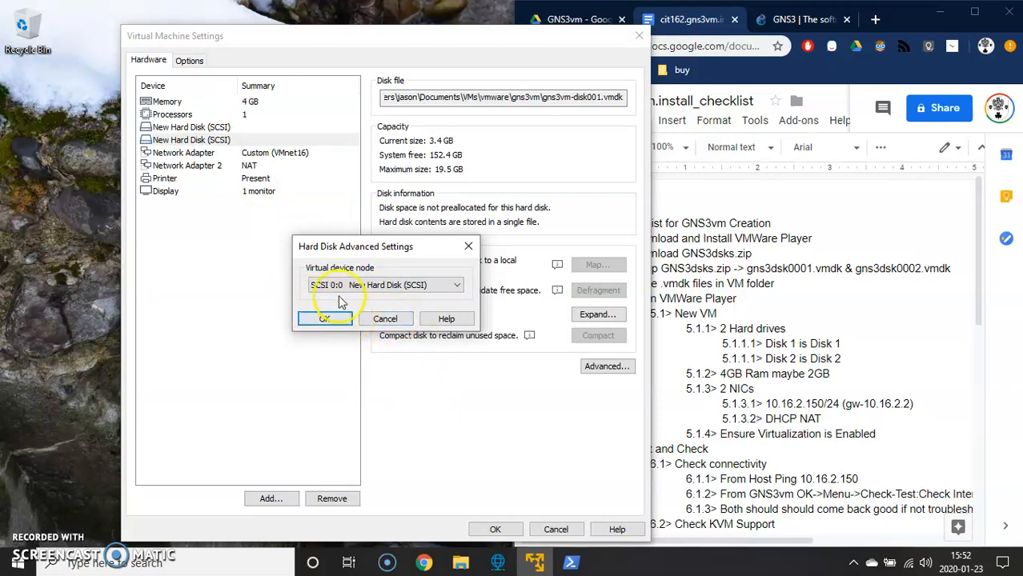
left_click(385, 318)
left_click(238, 141)
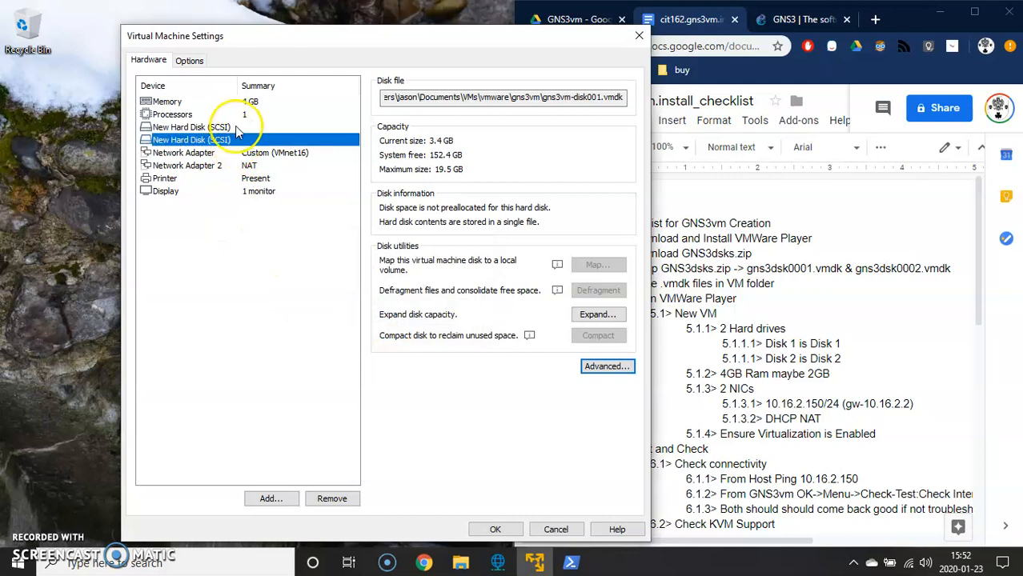
left_click(234, 128)
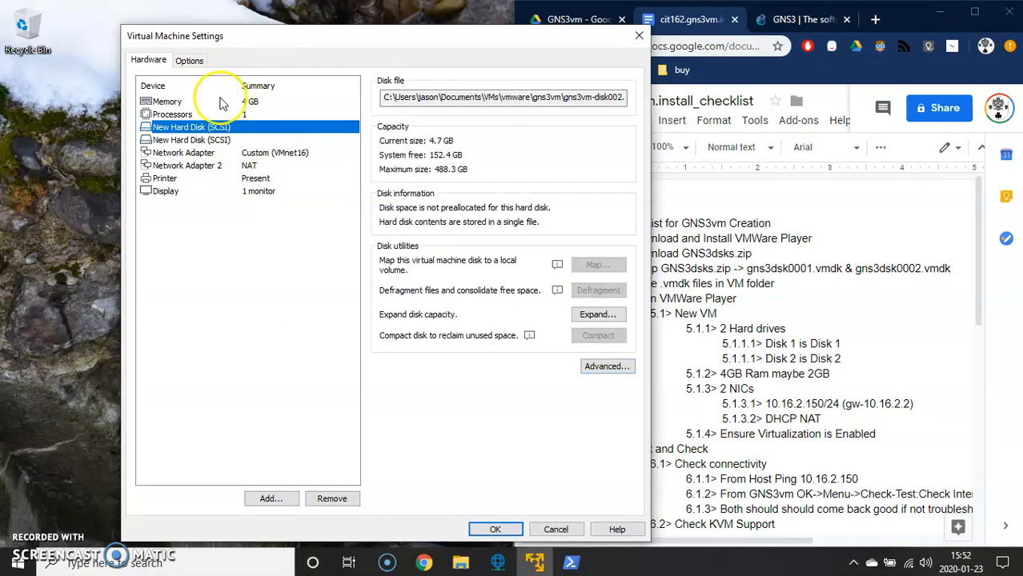
left_click(204, 140)
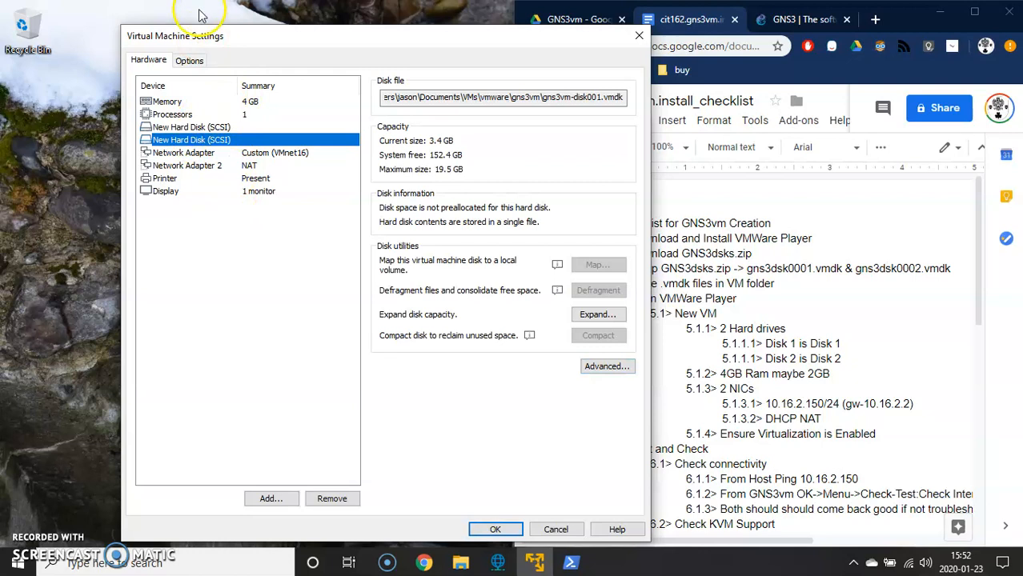
Enable Virtualize Intel VT-x/EPT or AMD-V/RVI for the virtual machine's processors
left_click(190, 61)
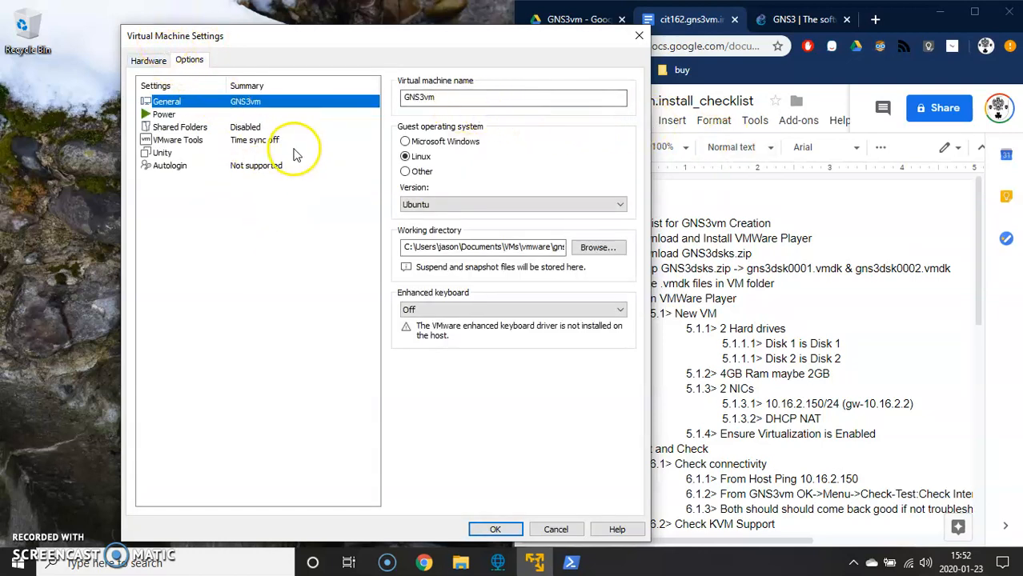
left_click(149, 60)
left_click(170, 115)
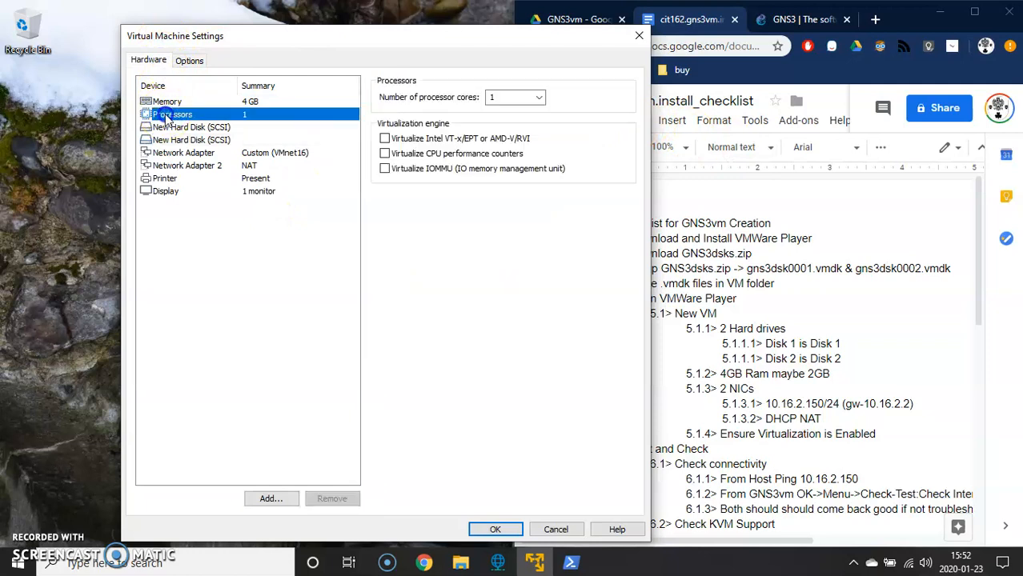
left_click(385, 139)
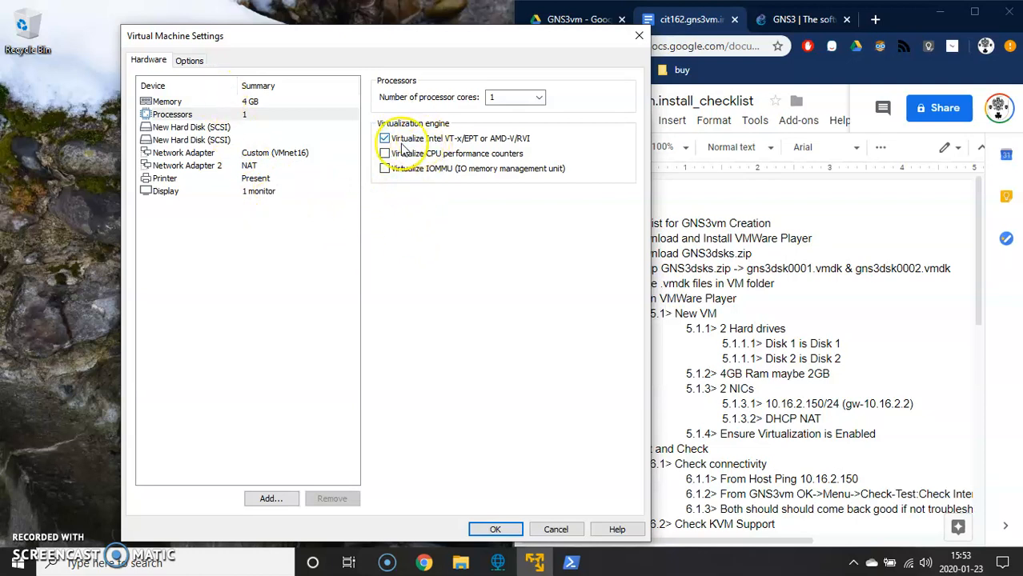
Switch to the install checklist in Google Docs and review the VM creation and boot-check items
left_click(784, 289)
scroll(720, 399, "down", 5)
scroll(776, 400, "up", 4)
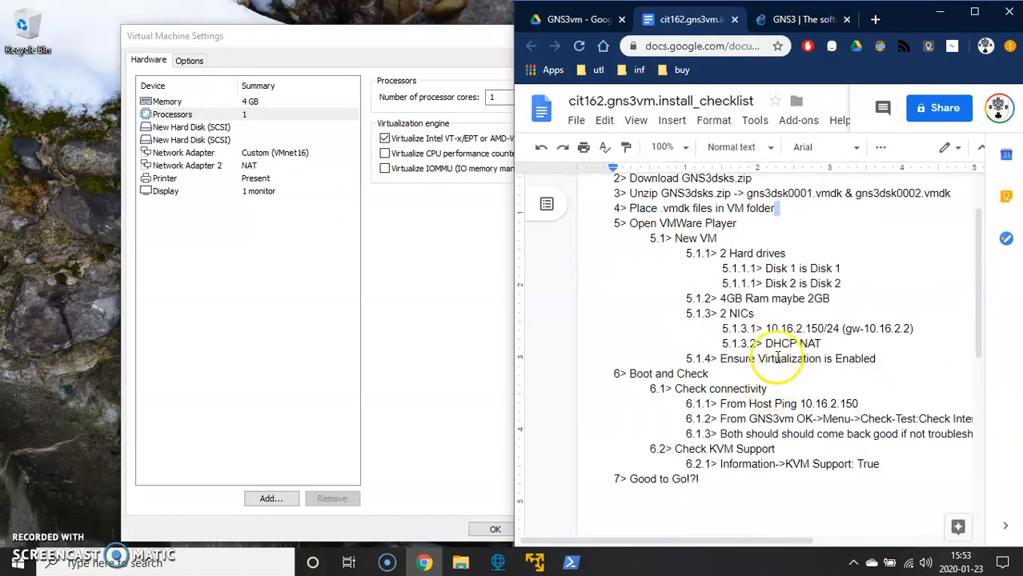
left_click(846, 359)
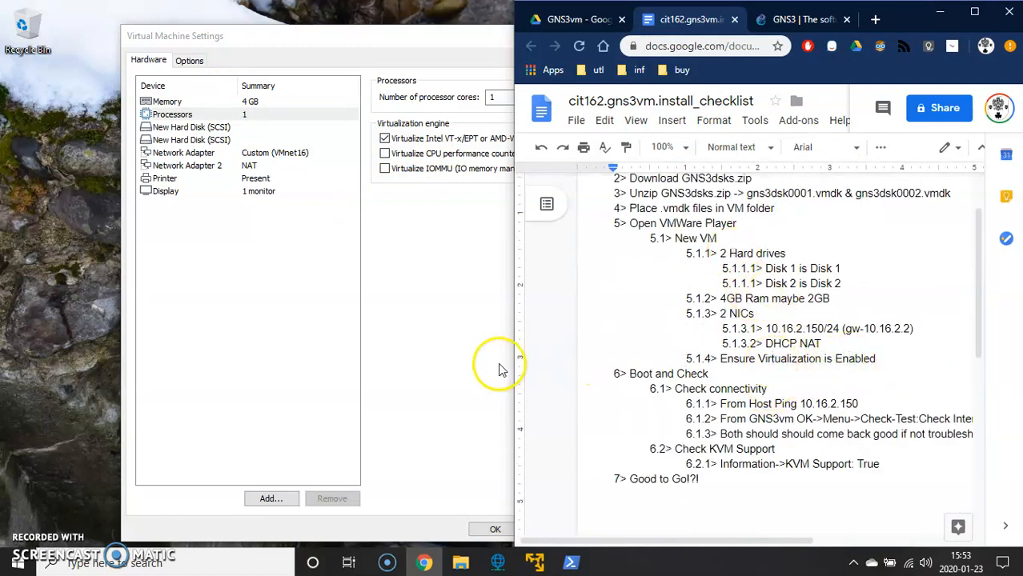
Return to the GNS3vm settings and save the hardware configuration
left_click(300, 291)
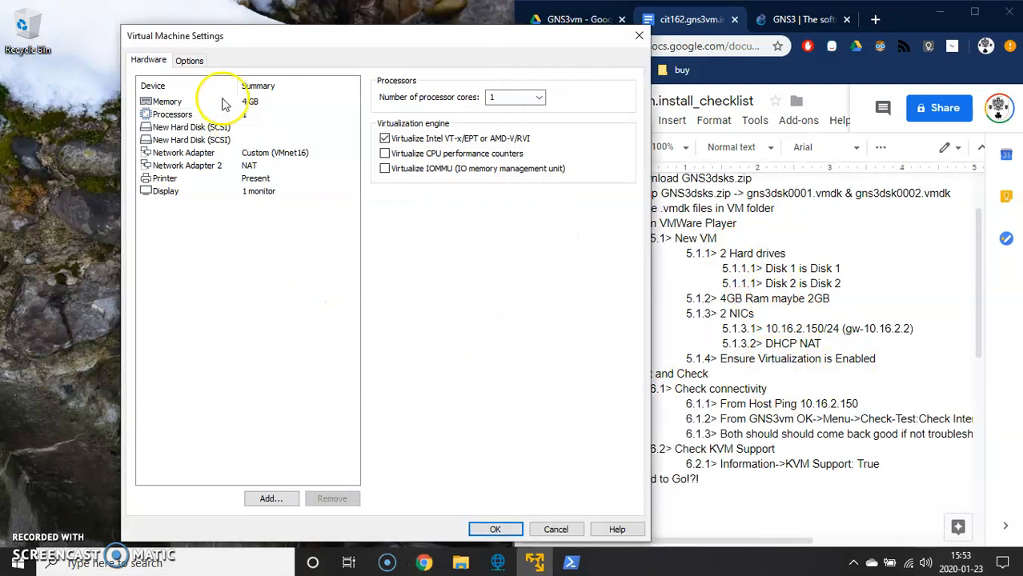
left_click(190, 61)
left_click(140, 60)
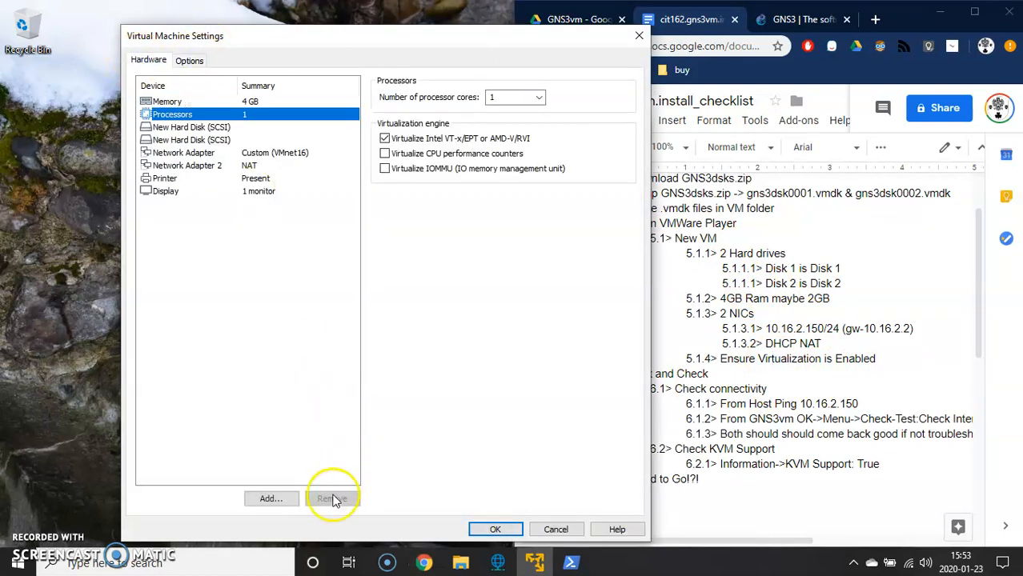
left_click(496, 530)
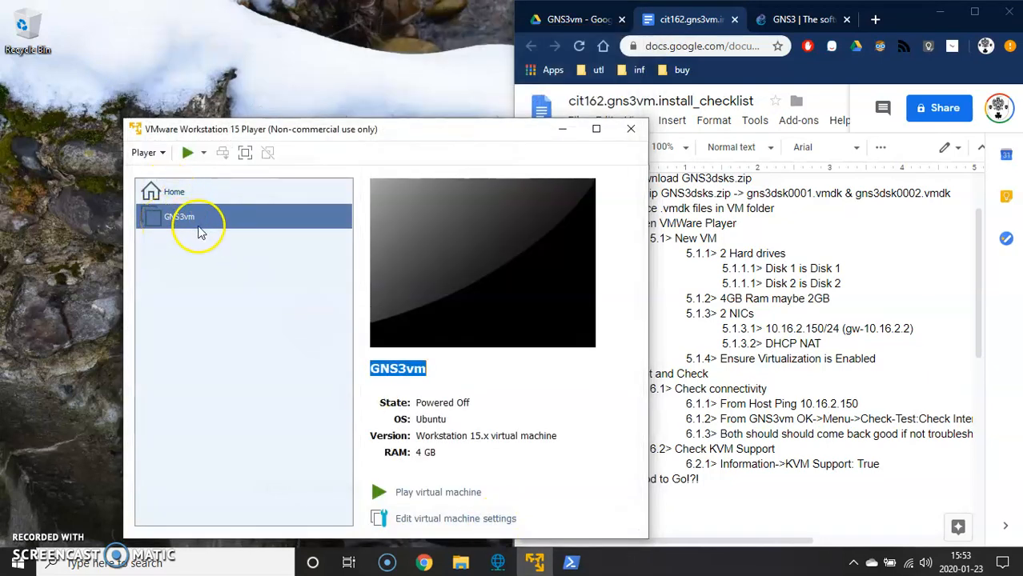
Power on the GNS3vm virtual machine and postpone the VMware Tools for Linux download
left_click(448, 501)
left_click(448, 493)
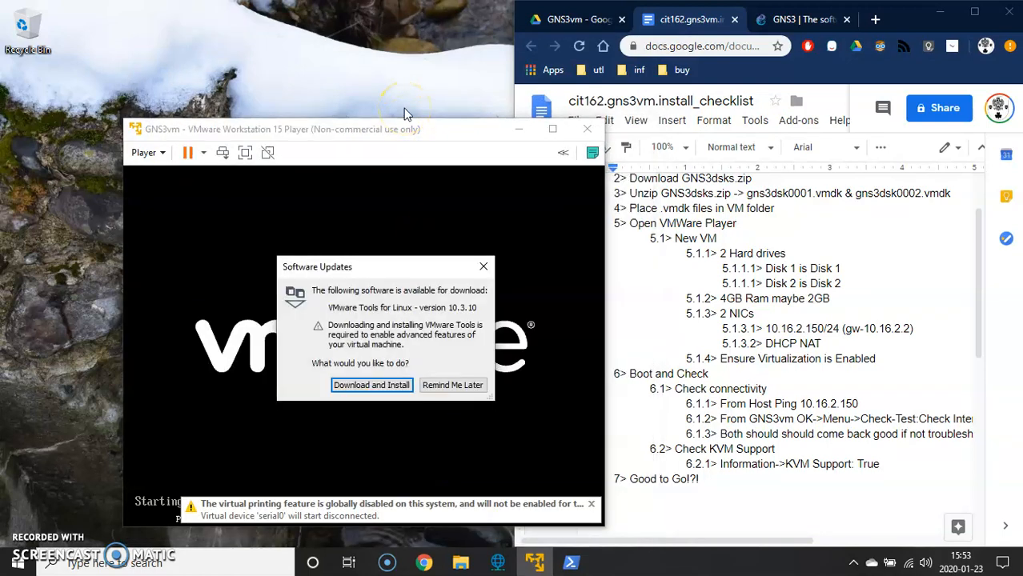
left_click(453, 387)
left_click(306, 280)
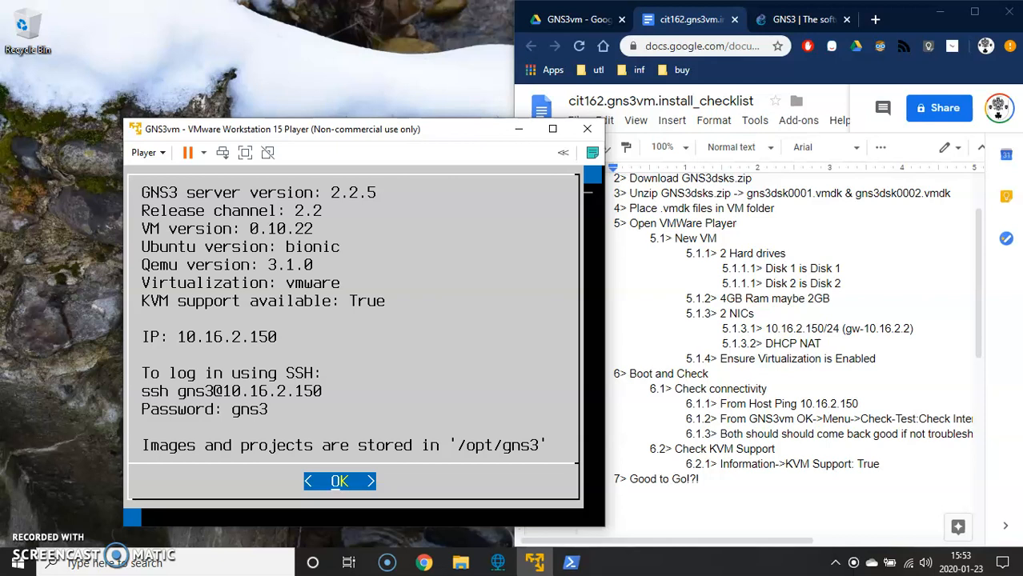
Inspect the running virtual machine's hardware and display settings, leaving them unmodified
left_click(146, 152)
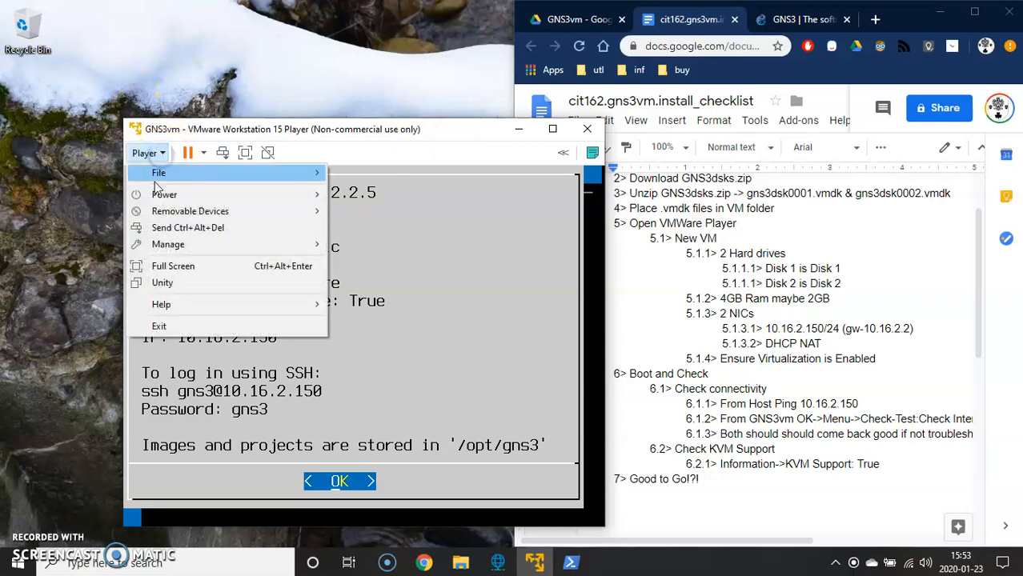
mouse_move(160, 244)
left_click(376, 282)
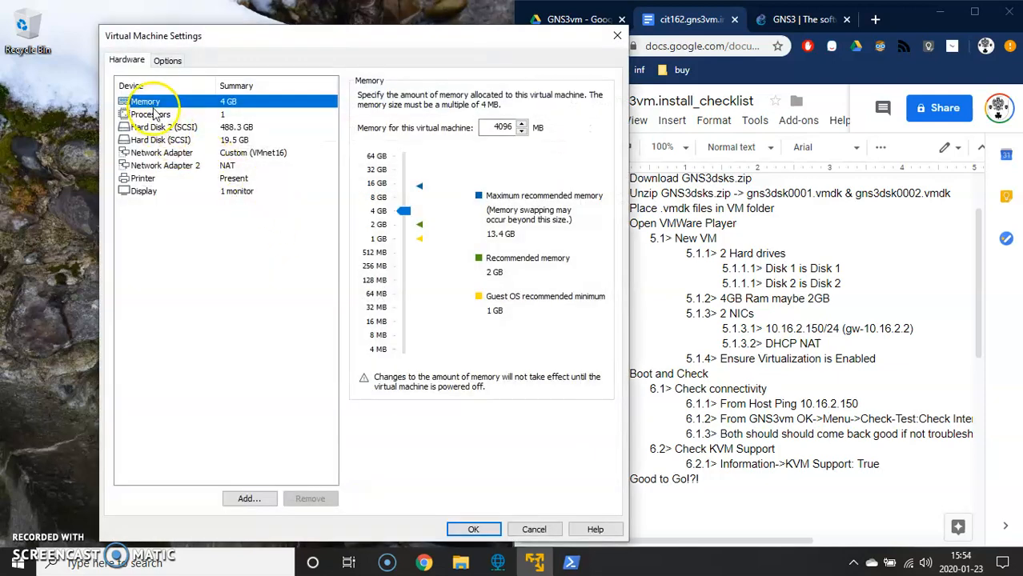
left_click(144, 191)
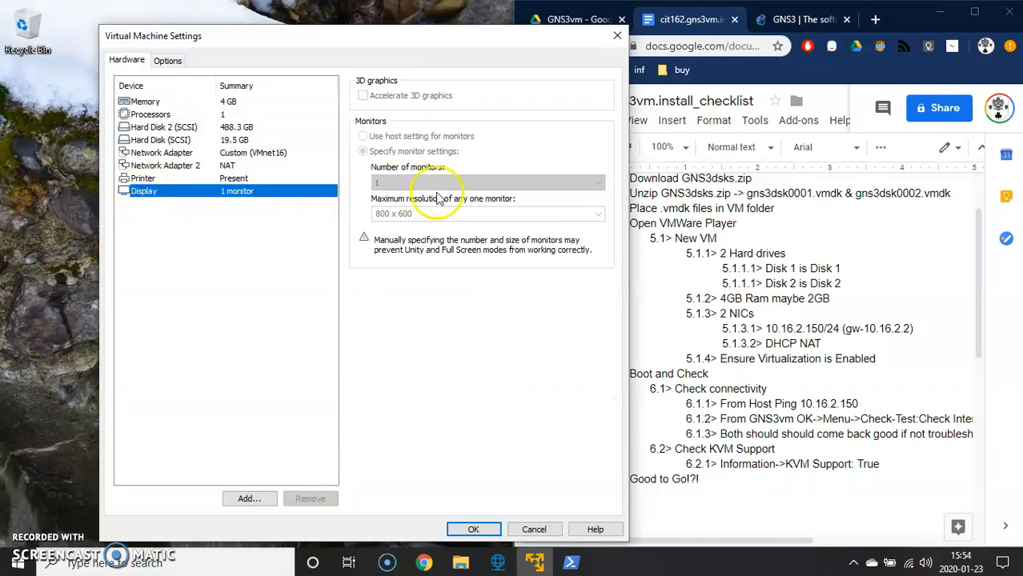
left_click(536, 527)
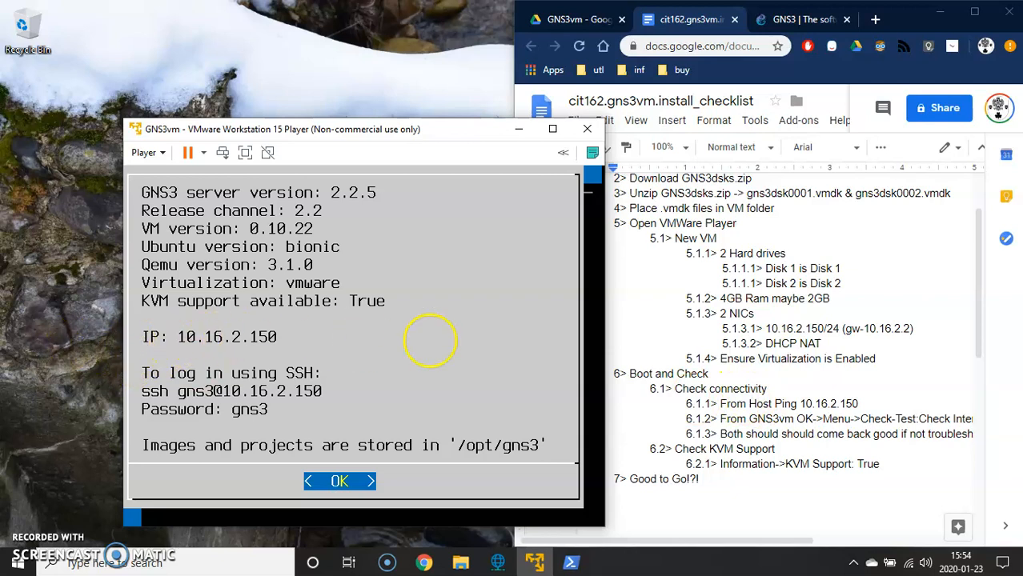
Highlight the Internet connection and KVM Support items in the checklist and compare them with the VM's information screen
left_click_drag(761, 418, 915, 419)
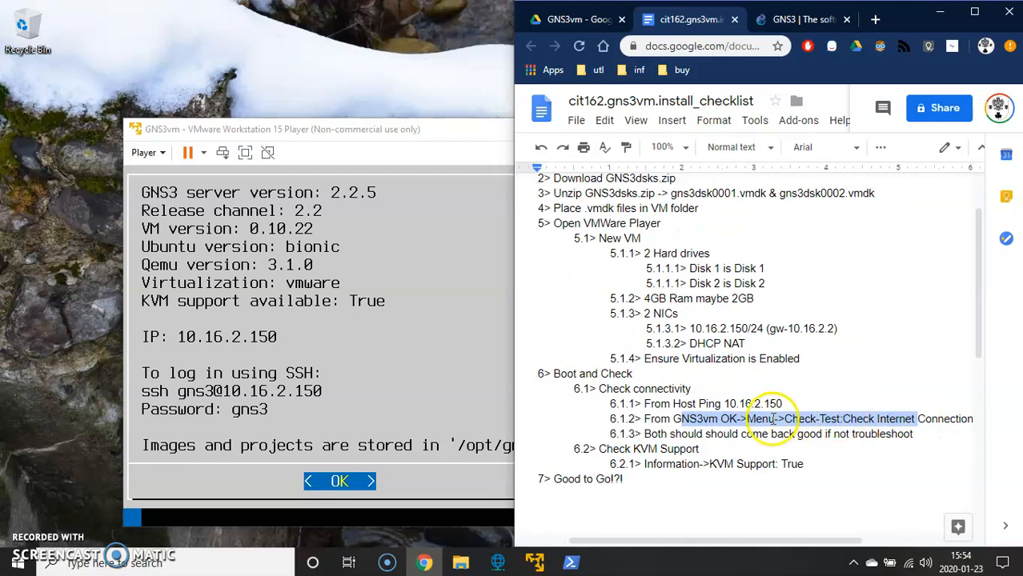
left_click(649, 464)
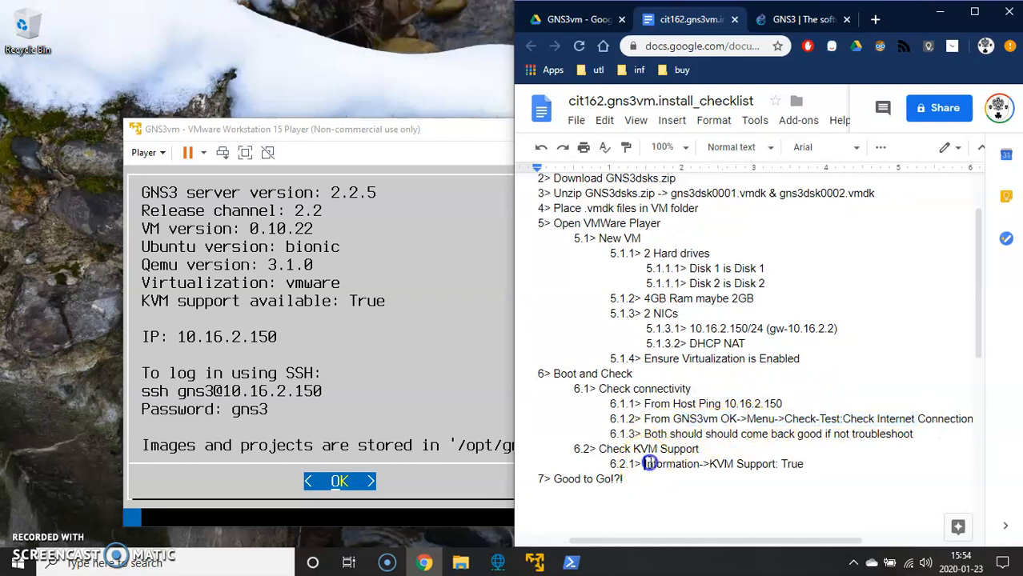
left_click_drag(796, 464, 709, 464)
left_click(350, 285)
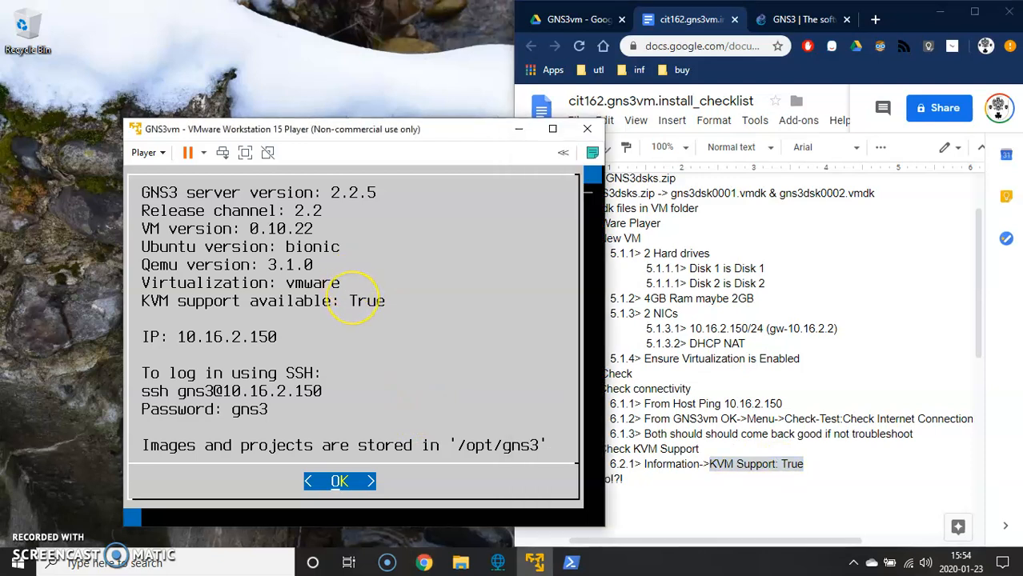
Dismiss the VM information screen and look through the options of the GNS3 2.2.5 main menu
key("Return")
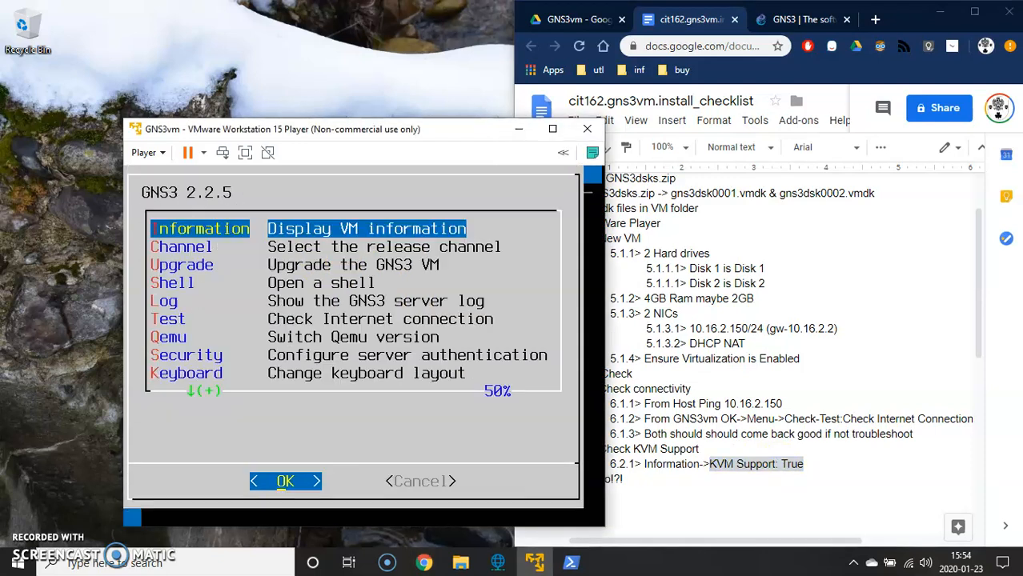
key("Down")
key("Down")
key("Down")
key("Down")
key("Down")
key("Down")
key("Down")
key("Down")
key("Down")
key("Down")
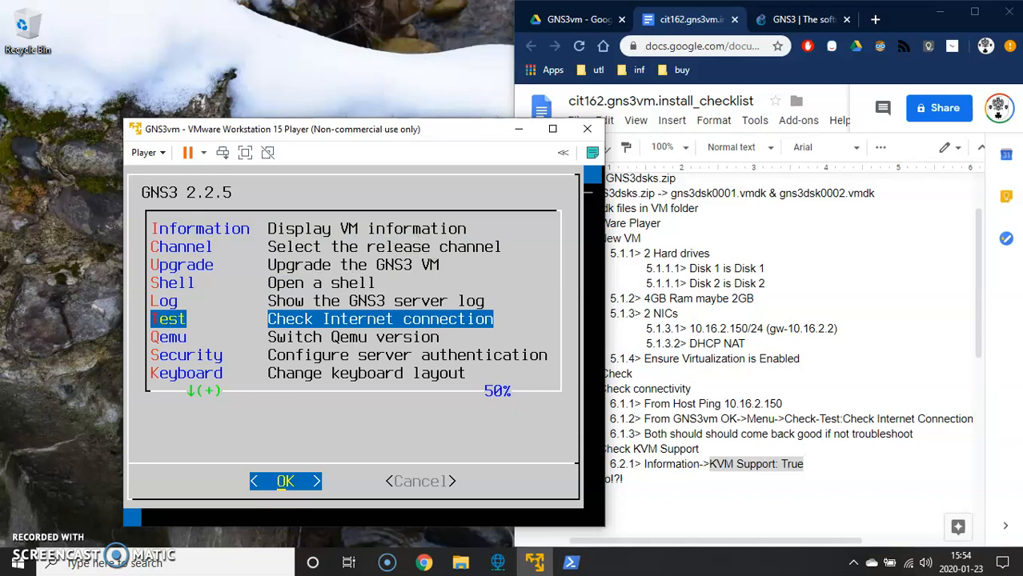
key("Down")
key("Down")
key("Down")
key("Down")
key("Up")
key("Up")
key("Up")
key("Up")
key("Up")
key("Up")
key("Up")
key("Up")
key("Up")
key("Up")
key("Up")
key("Up")
key("Up")
key("Up")
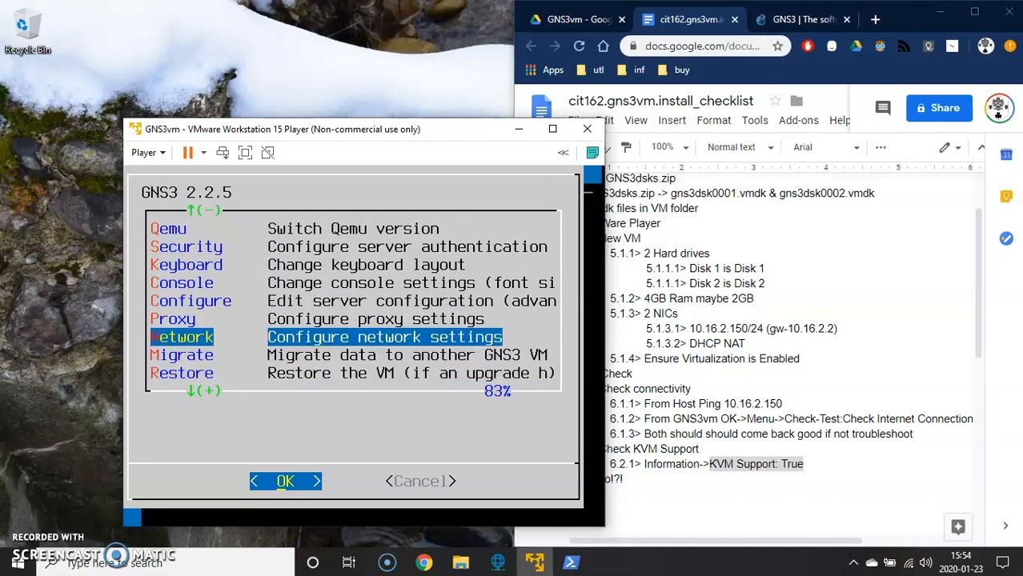
key("Down")
key("Down")
key("Down")
key("Down")
key("Down")
key("Up")
key("Up")
key("Down")
key("Down")
key("Down")
key("Down")
key("Down")
key("Down")
key("Down")
key("Down")
key("Up")
key("Up")
key("Up")
key("Up")
key("Up")
key("Up")
key("Up")
key("Up")
key("Up")
key("Up")
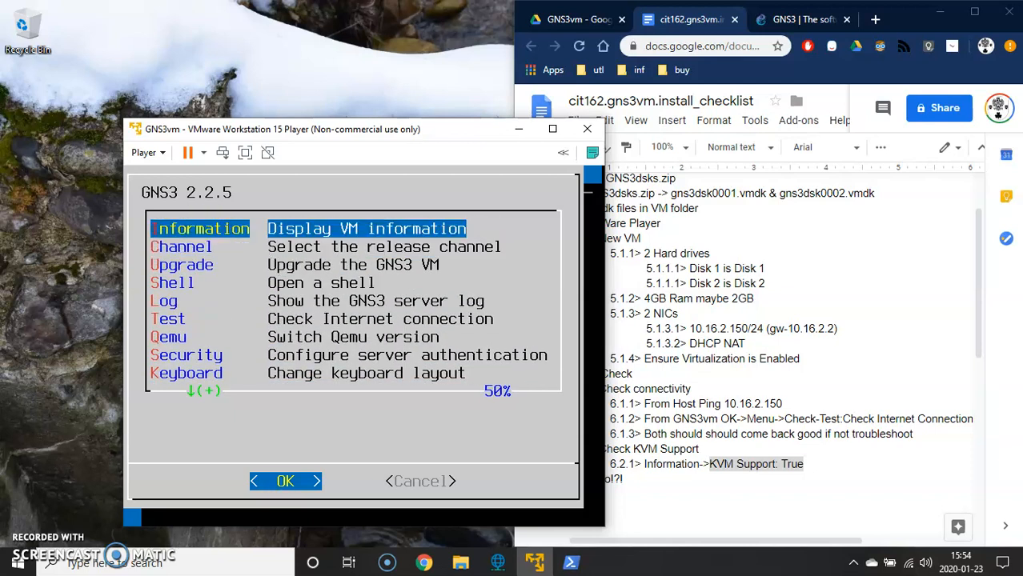
Run the GNS3 VM's Test option to check its Internet connection
key("Down")
key("Down")
key("Down")
key("Down")
key("Down")
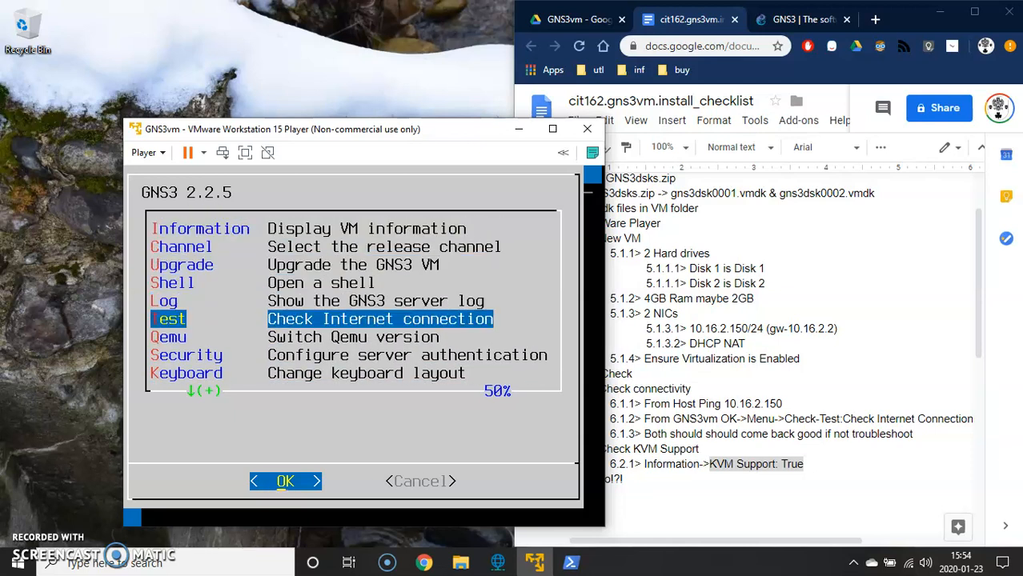
key("Up")
key("Up")
key("Up")
key("Down")
key("Down")
key("Down")
key("Up")
key("Up")
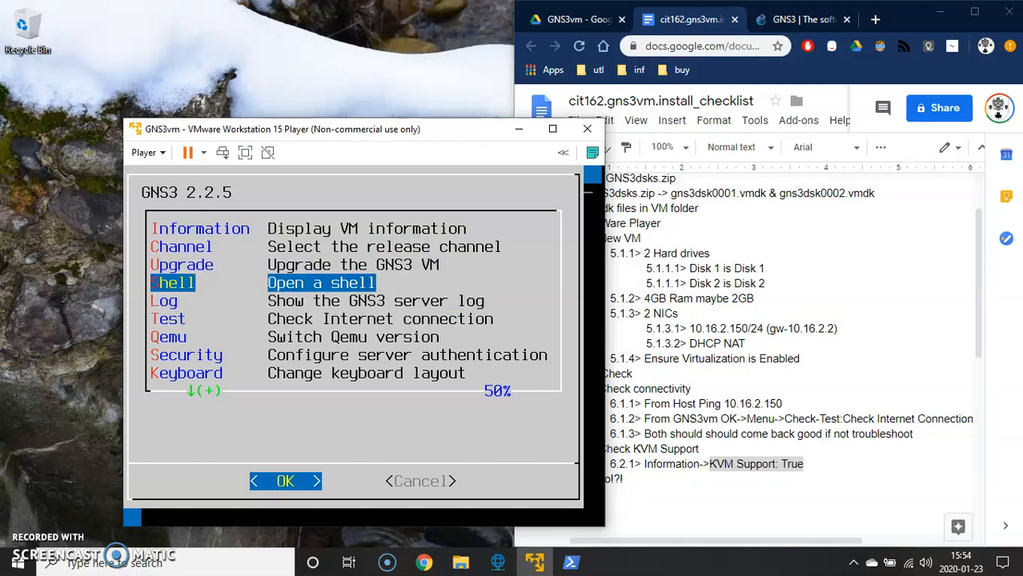
key("Down")
key("Down")
key("Down")
key("Down")
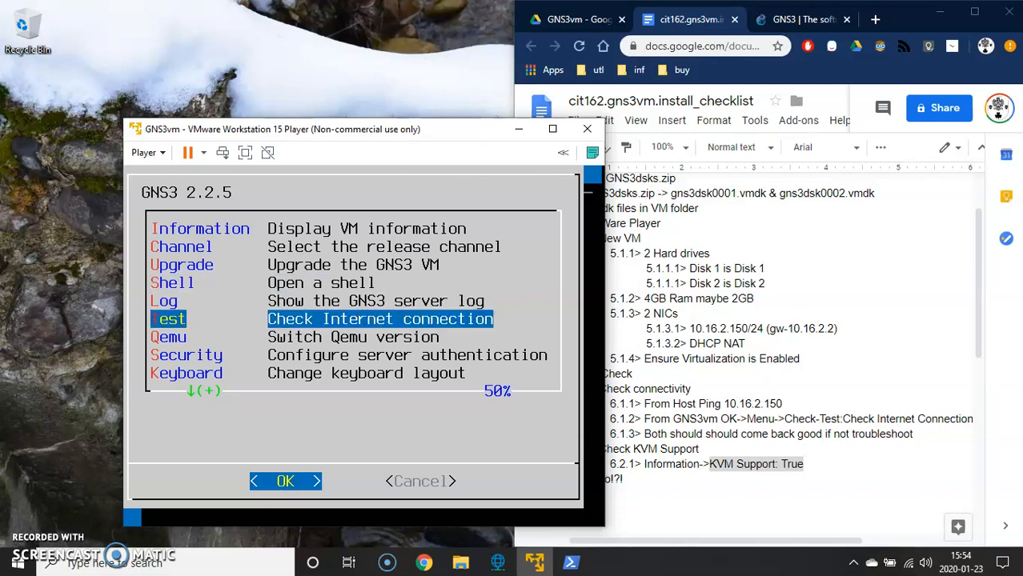
key("Up")
key("Up")
key("Up")
key("Up")
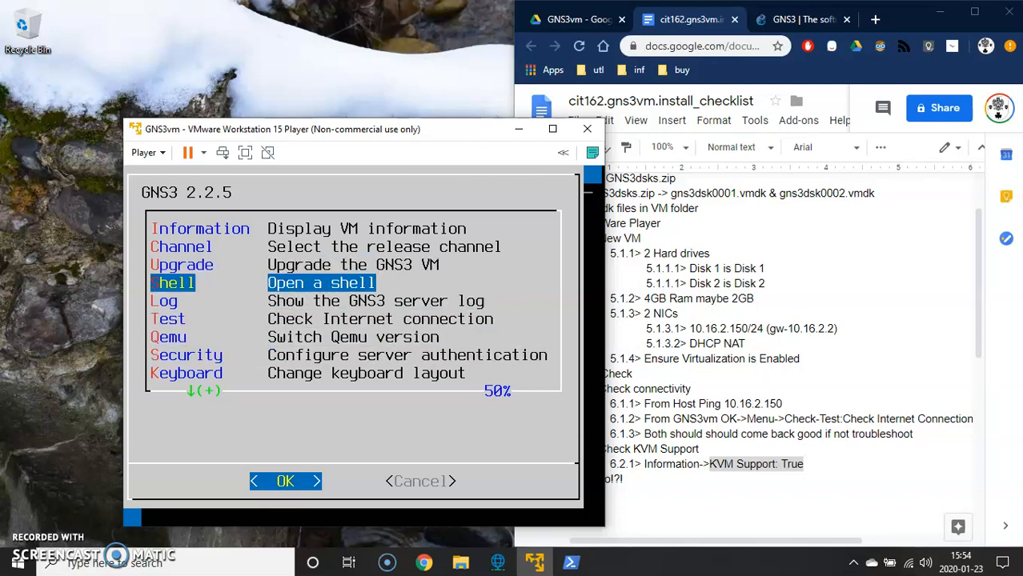
key("Down")
key("Down")
key("Return")
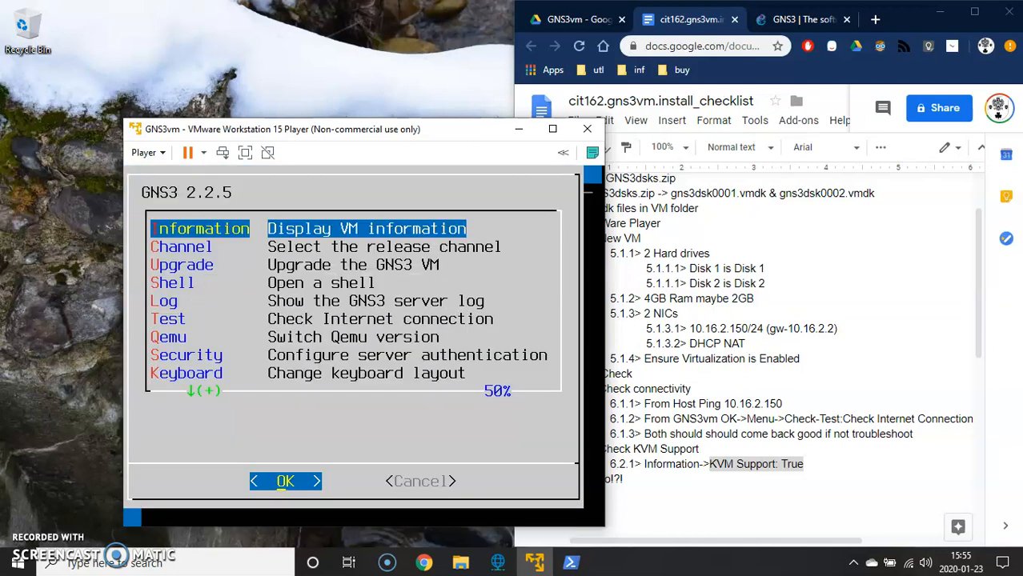
Look through the GNS3 VM menu again, down to the Shutdown option and back up to Log
key("Down")
key("Down")
key("Down")
key("Down")
key("Down")
key("Down")
key("Down")
key("Down")
key("Down")
key("Down")
key("Down")
key("Down")
key("Down")
key("Down")
key("Down")
key("Down")
key("Down")
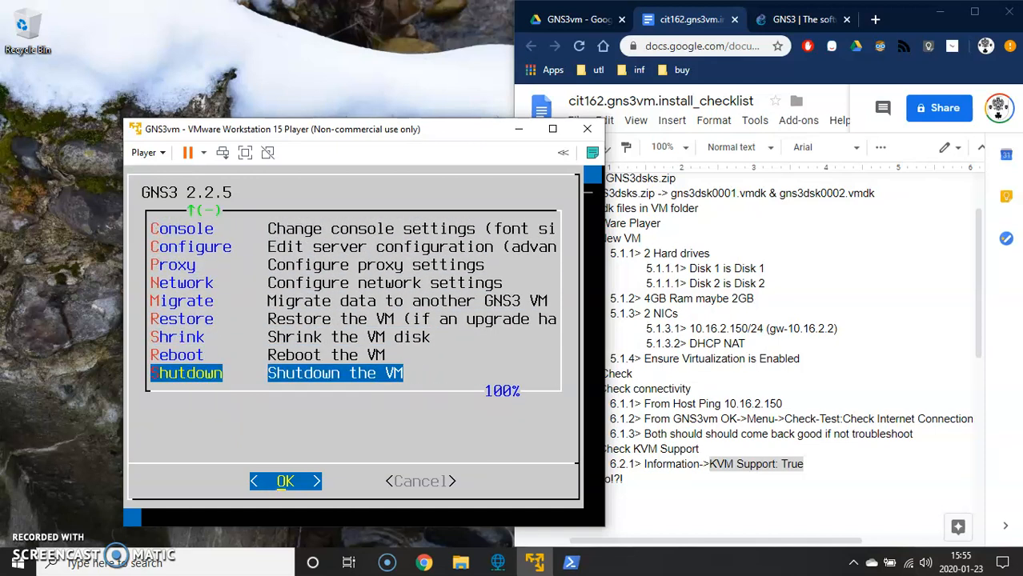
key("Up")
key("Up")
key("Up")
key("Up")
key("Up")
key("Up")
key("Up")
key("Up")
key("Up")
key("Up")
key("Up")
key("Up")
key("Up")
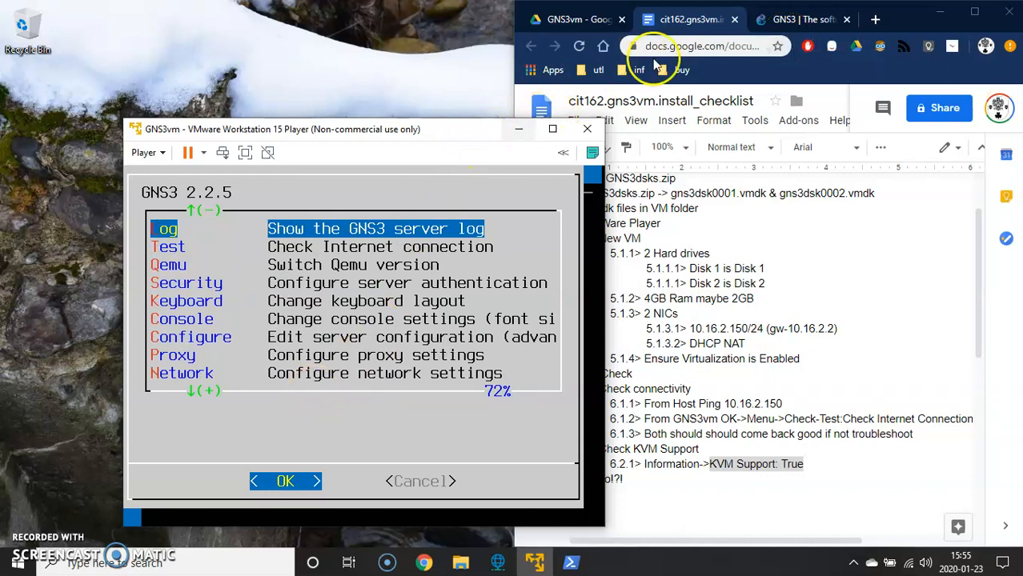
Move the GNS3vm window aside, then minimize it and the browser to clear the desktop
left_click_drag(468, 126, 354, 25)
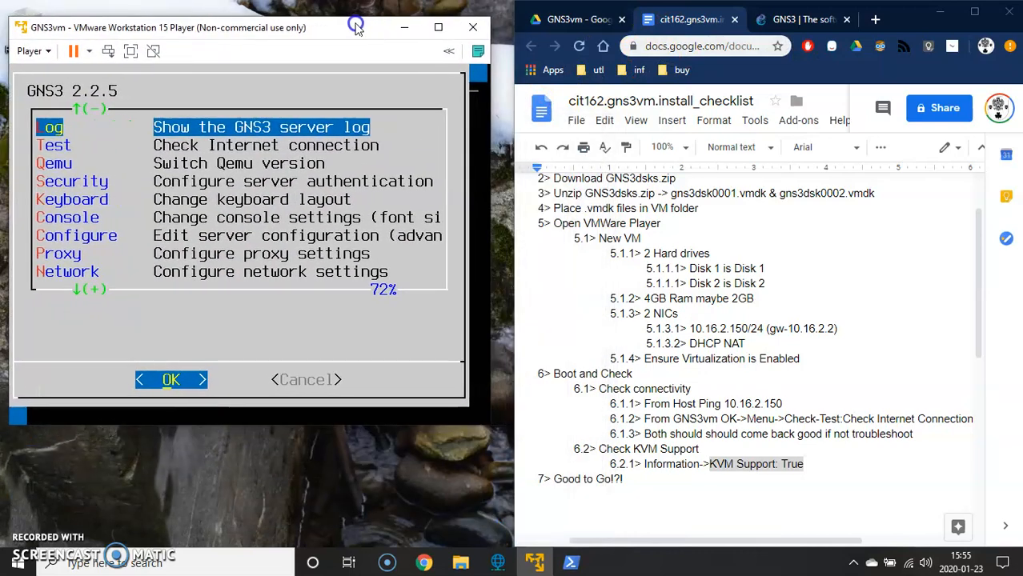
left_click(404, 28)
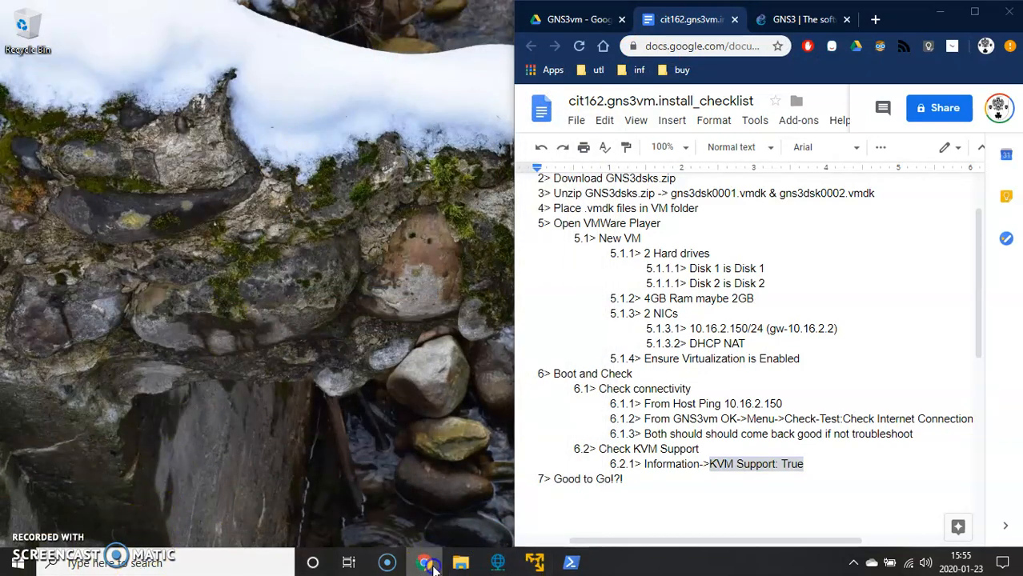
left_click(427, 563)
Switch to File Explorer and launch the GNS3 all-in-one installer from the Downloads folder
left_click(460, 563)
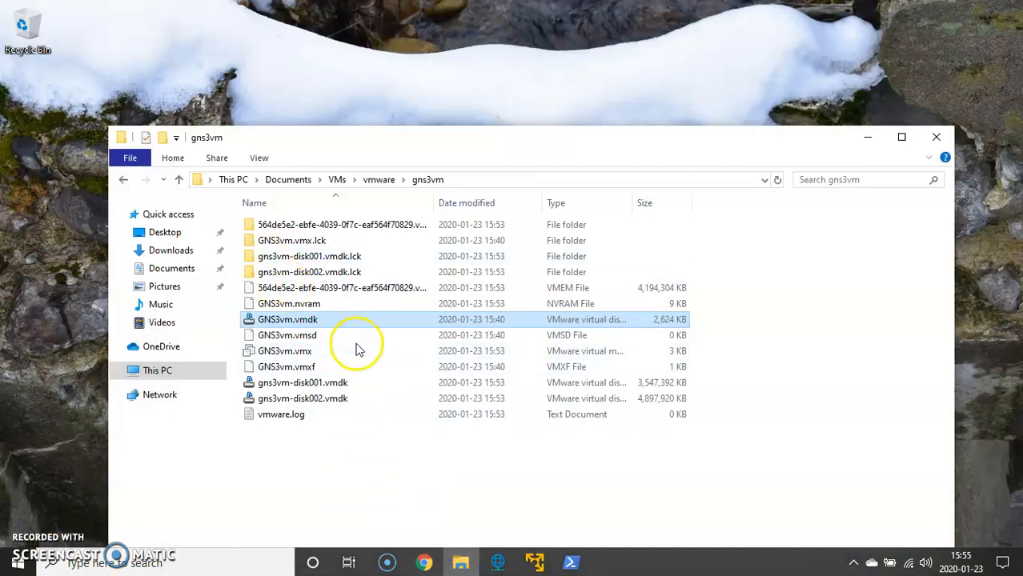
left_click(173, 250)
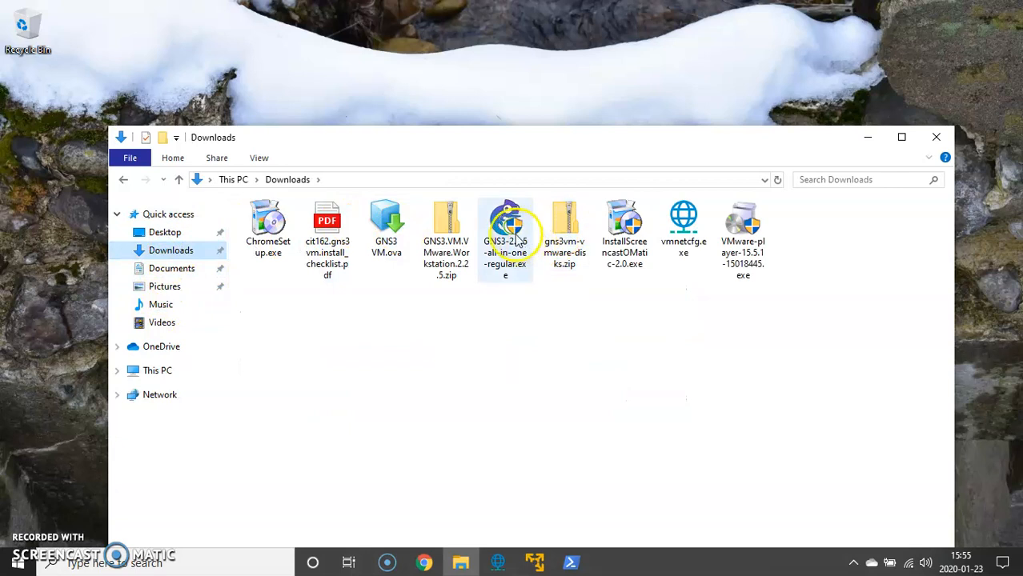
left_click(507, 232)
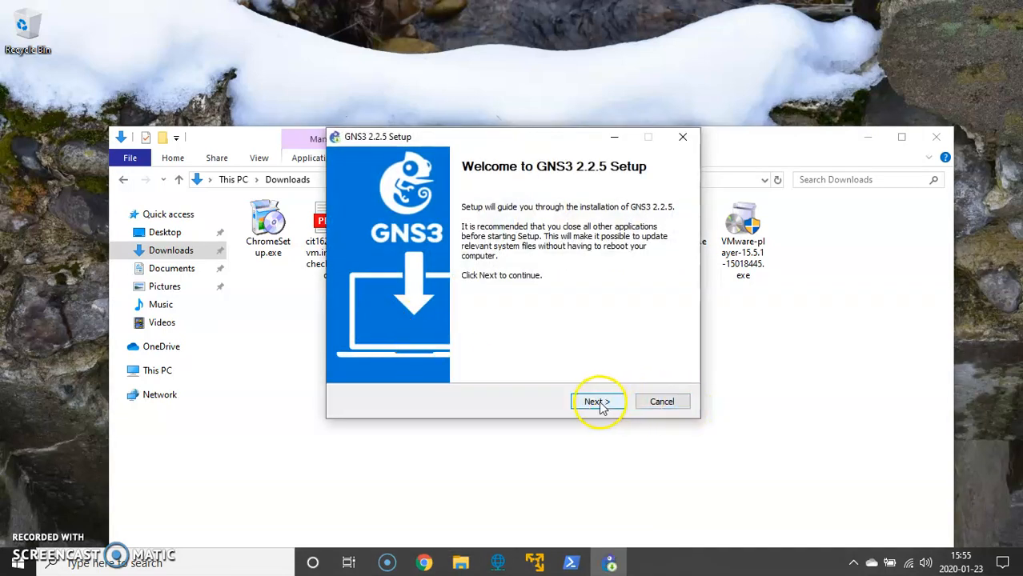
Proceed through the opening pages of GNS3 2.2.5 Setup, keeping GNS3 as the Start Menu folder
left_click(597, 402)
left_click(600, 405)
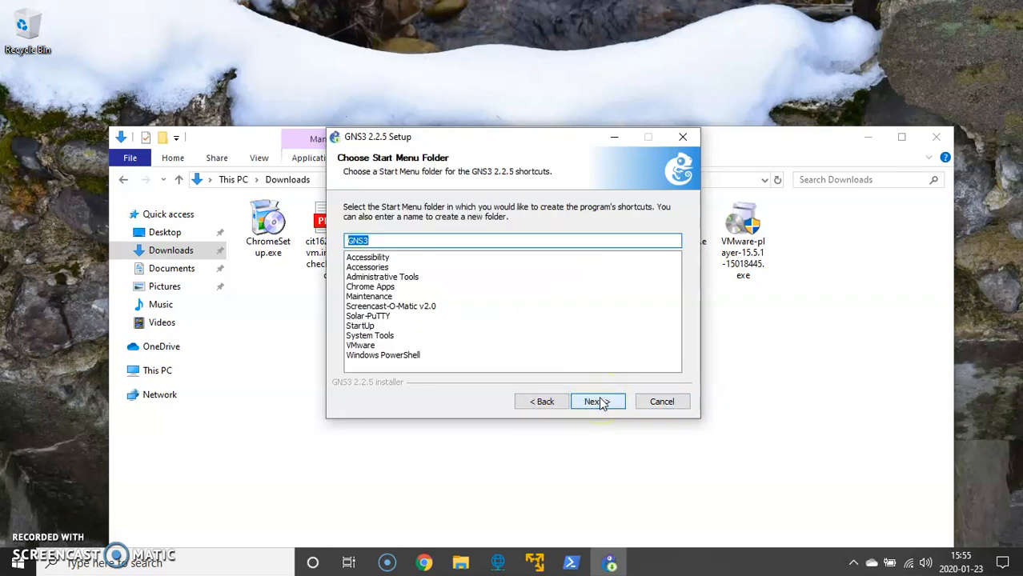
left_click(595, 404)
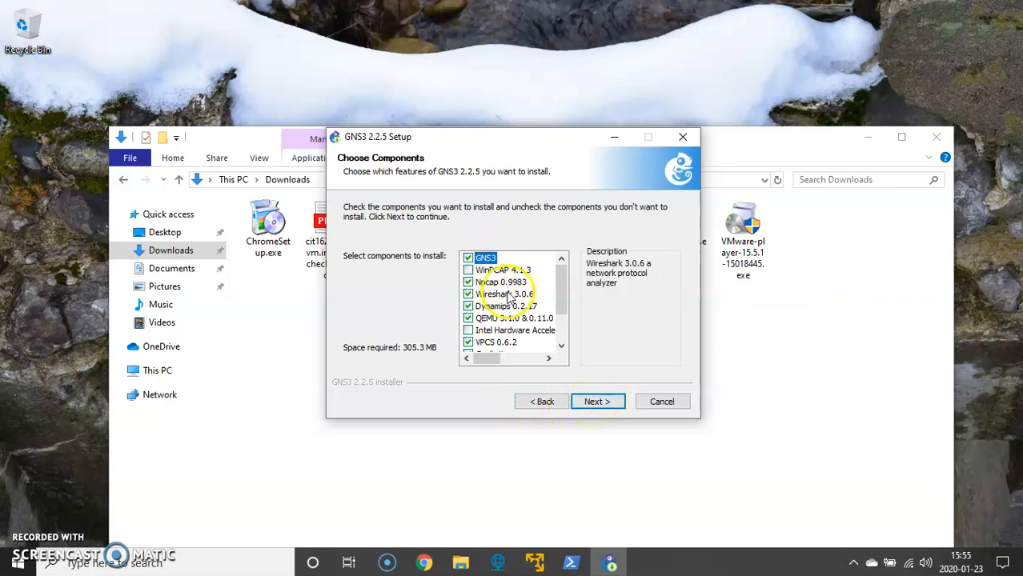
Add WinPCAP 4.1.3 to the default GNS3 components and start the installation in C:\Program Files\GNS3
scroll(500, 304, "down", 2)
scroll(492, 289, "up", 2)
left_click(481, 270)
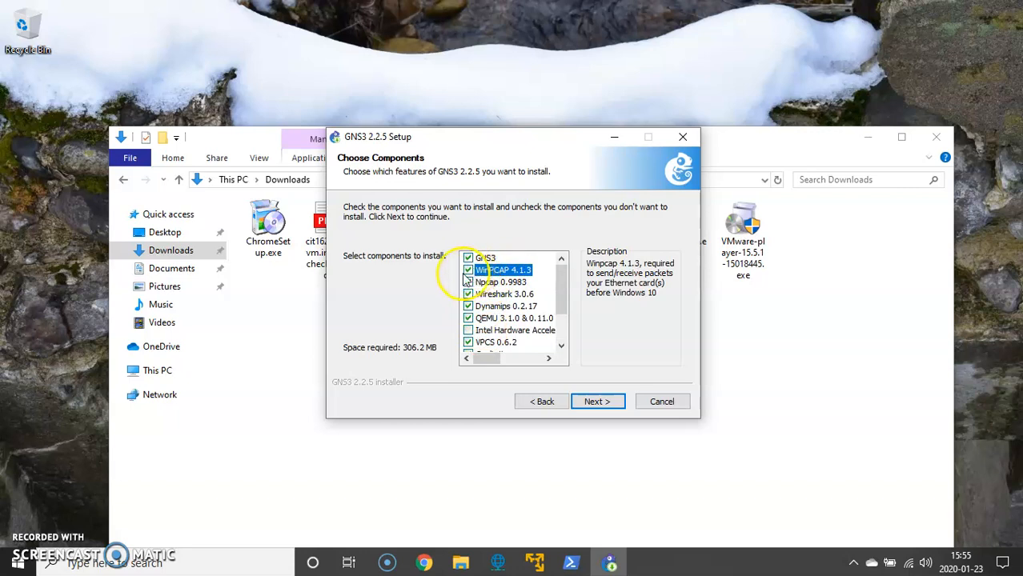
scroll(502, 320, "down", 1)
scroll(502, 324, "up", 1)
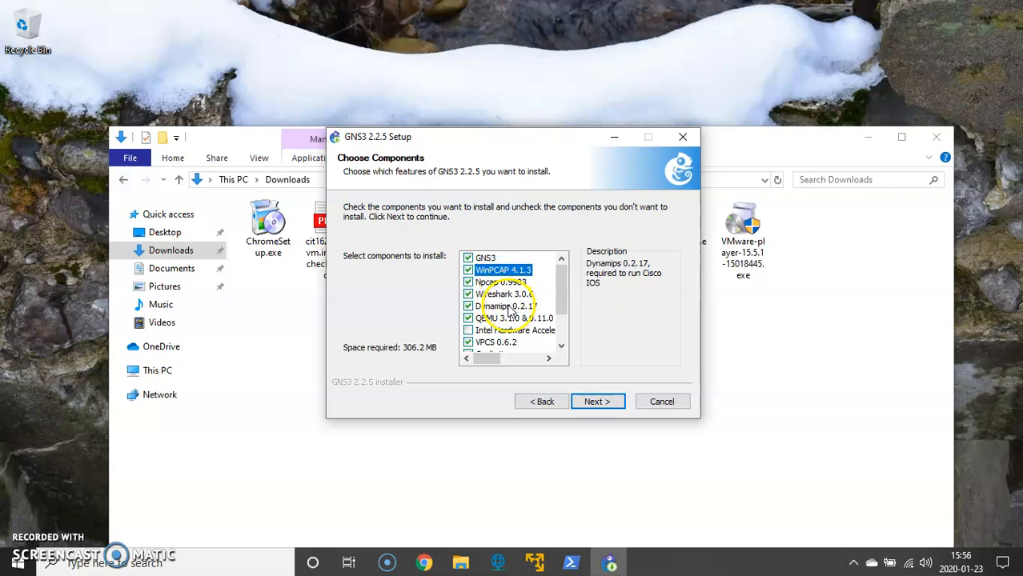
scroll(509, 312, "down", 2)
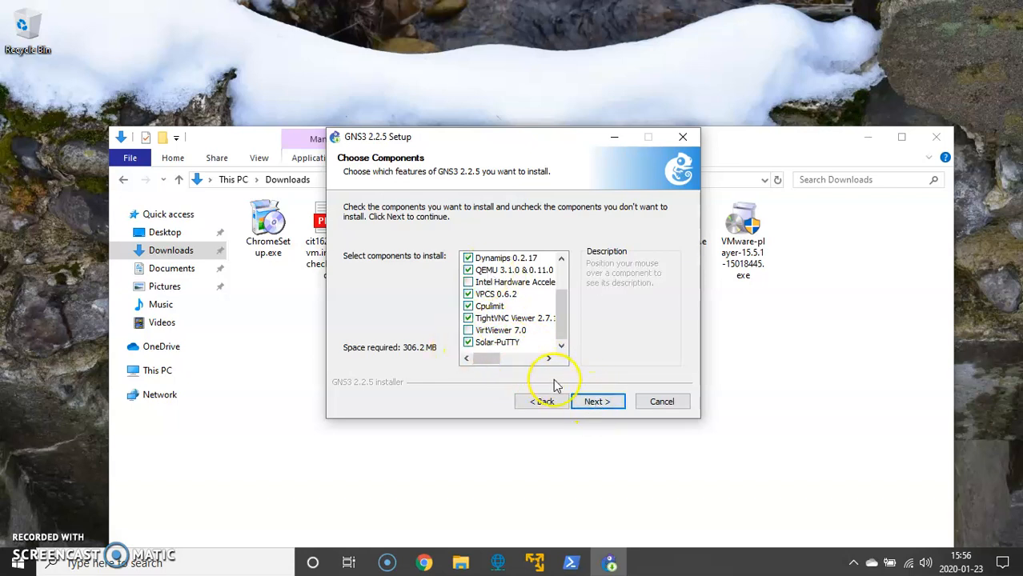
left_click(600, 403)
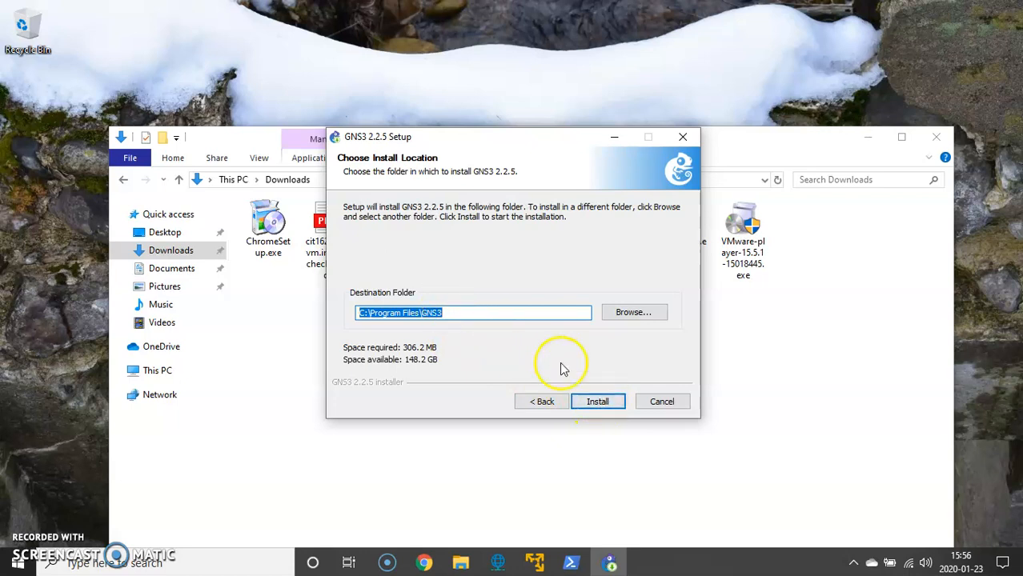
left_click(598, 401)
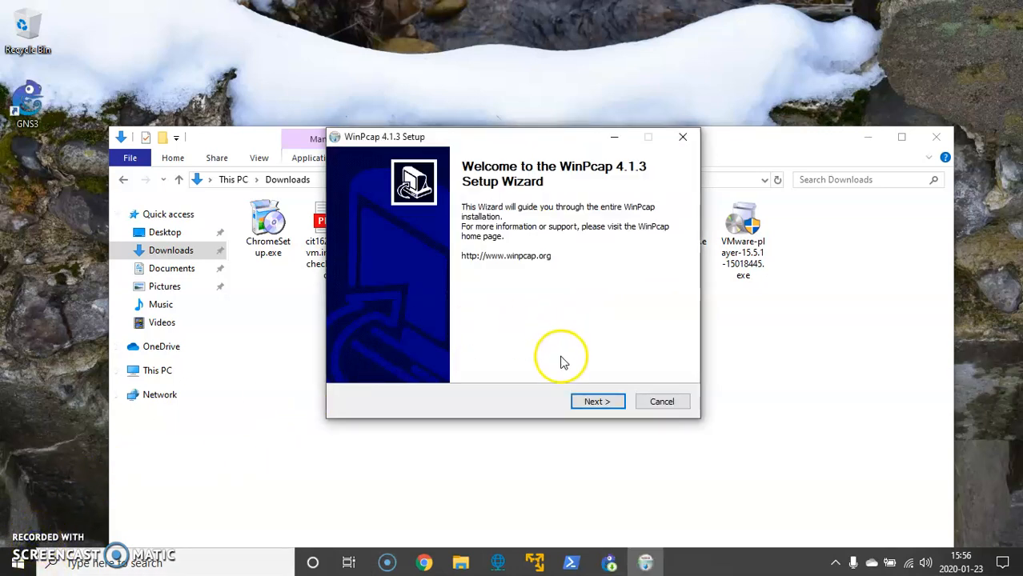
Install WinPcap 4.1.3, accepting its license and keeping the driver set to start automatically at boot time
left_click(599, 402)
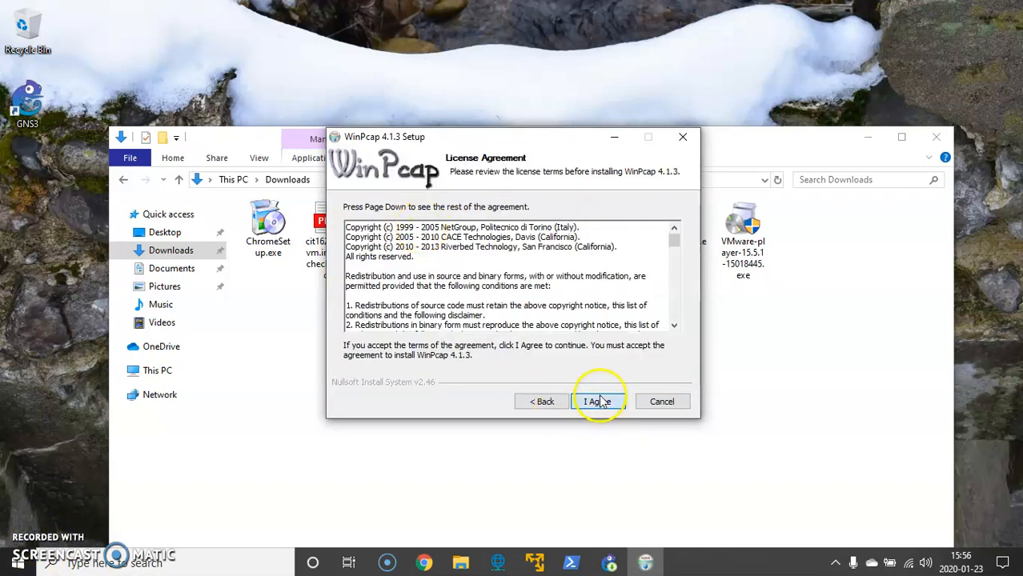
left_click(599, 401)
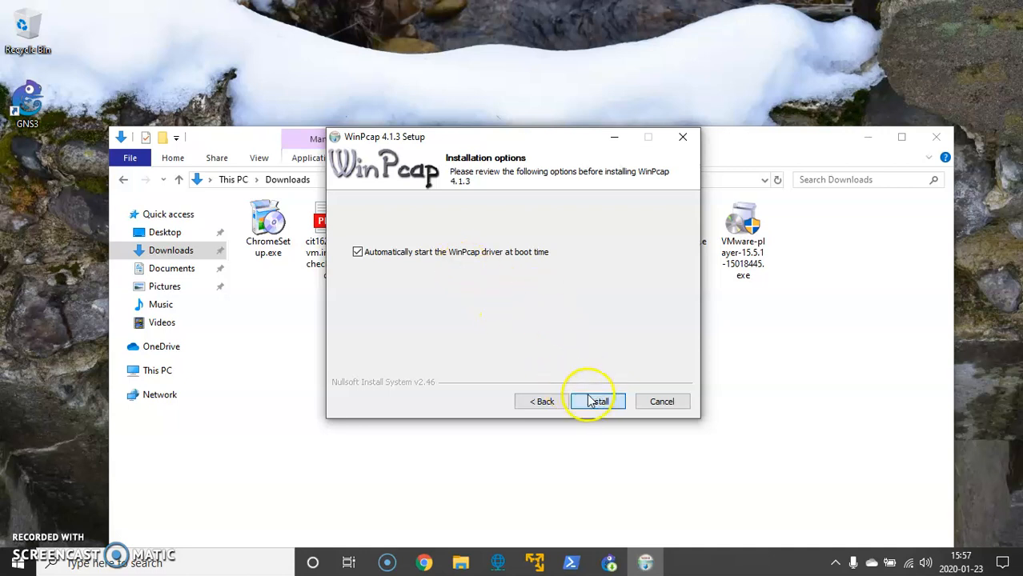
left_click(595, 401)
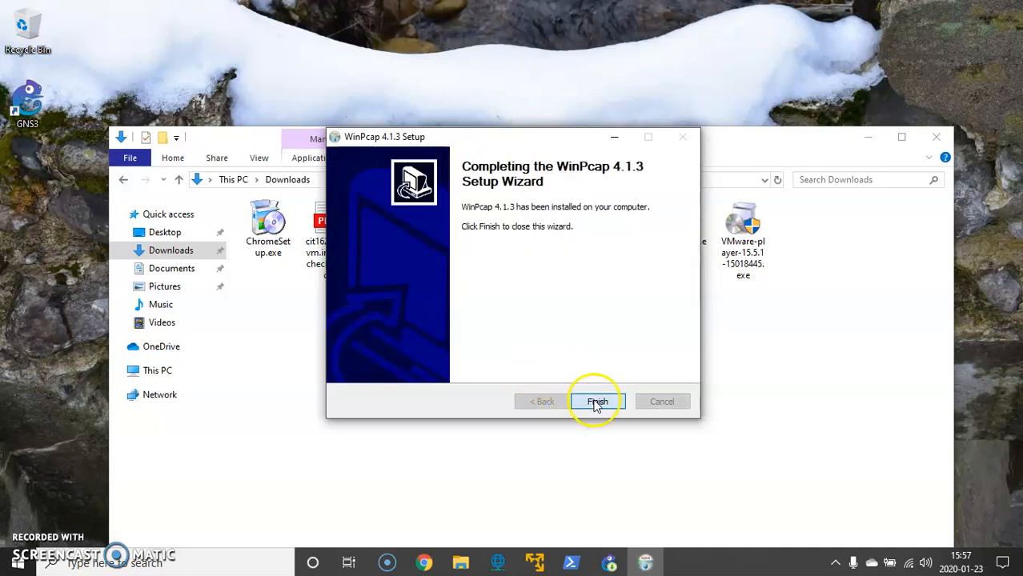
left_click(597, 402)
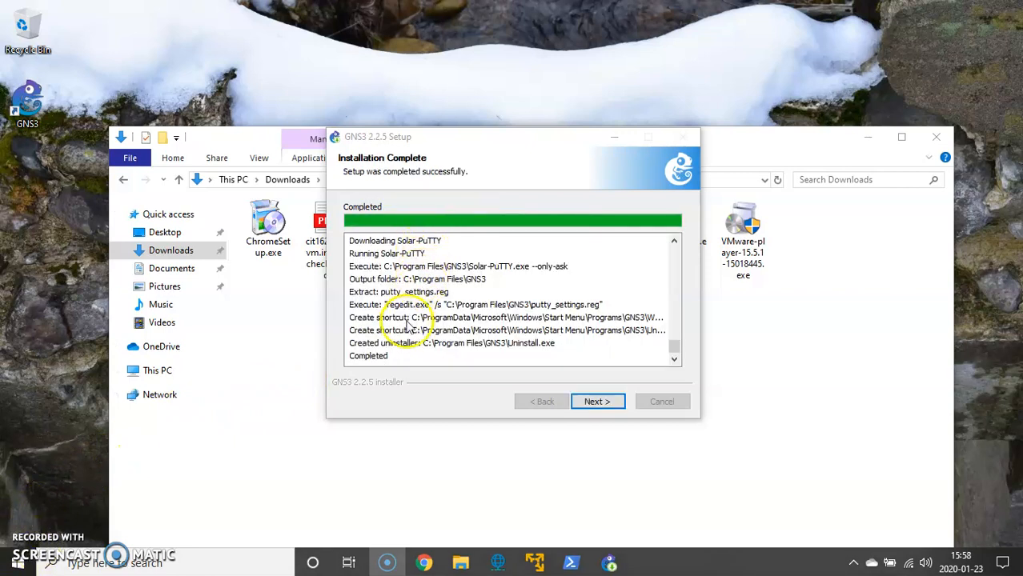
Review the installation log and finish GNS3 2.2.5 Setup, declining the Solarwinds Standard Toolset license and disabling Start GNS3
scroll(404, 332, "up", 3)
scroll(406, 331, "down", 3)
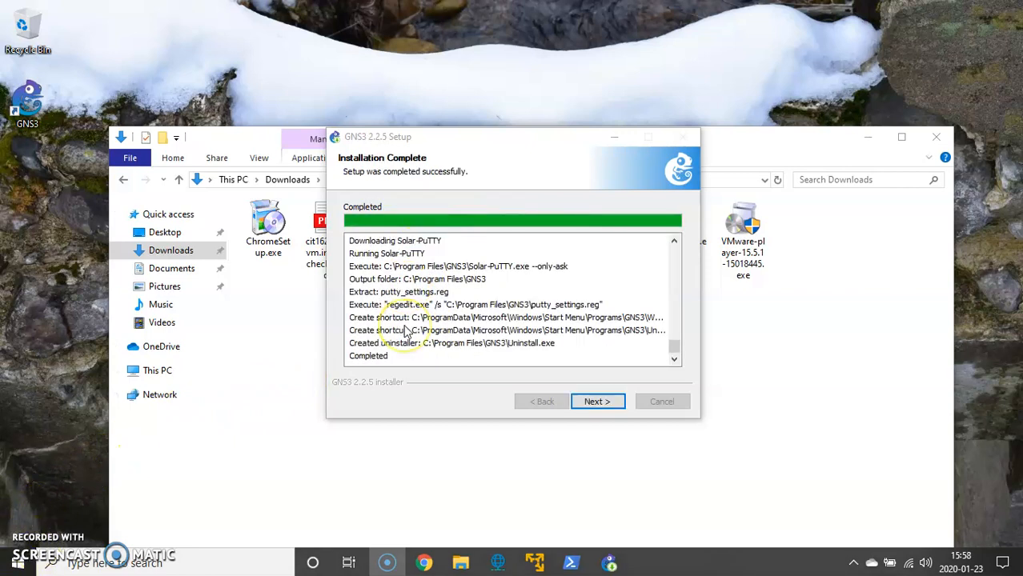
left_click(398, 255)
scroll(399, 272, "up", 1)
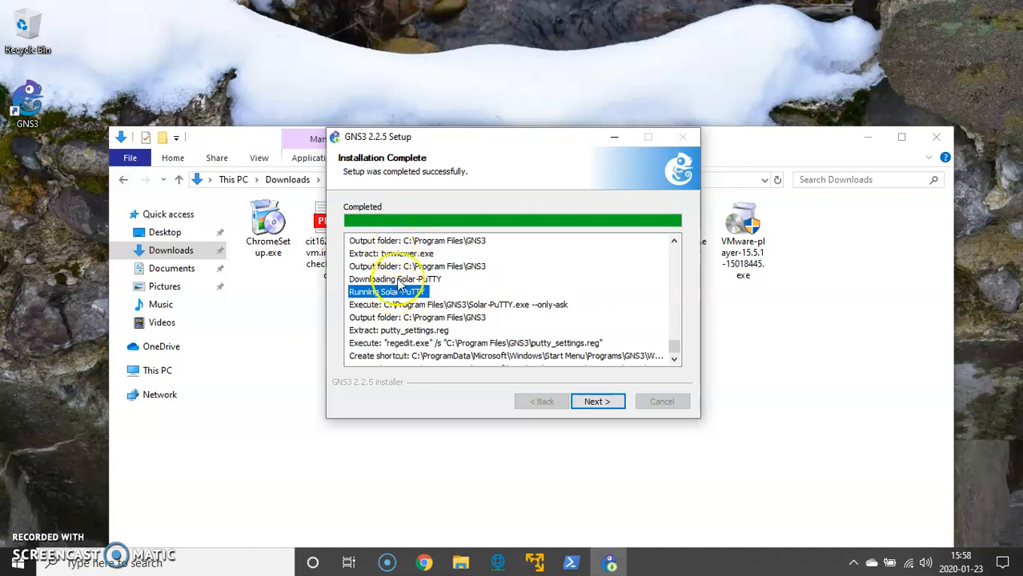
scroll(399, 288, "up", 10)
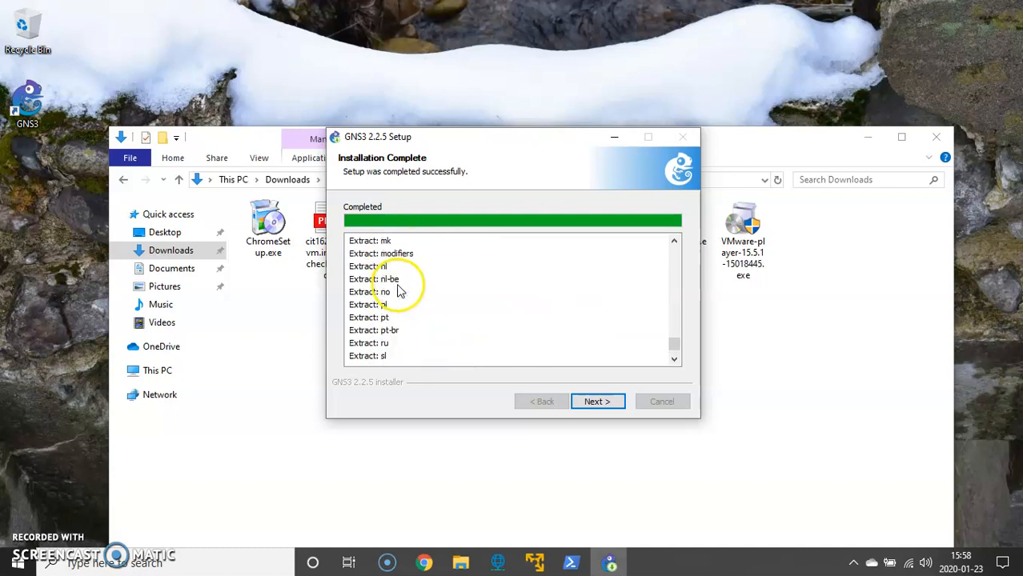
scroll(400, 291, "down", 10)
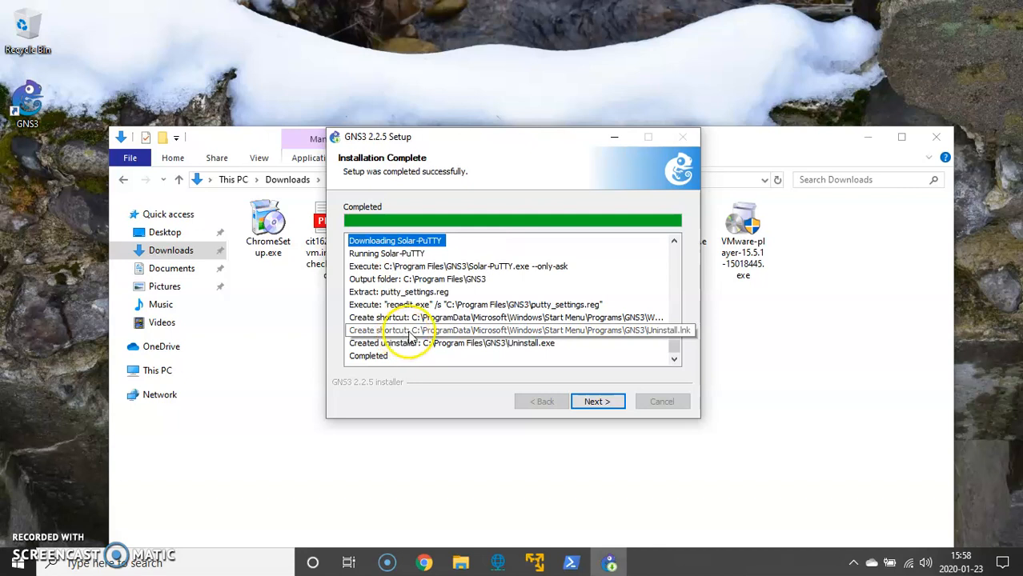
left_click(593, 404)
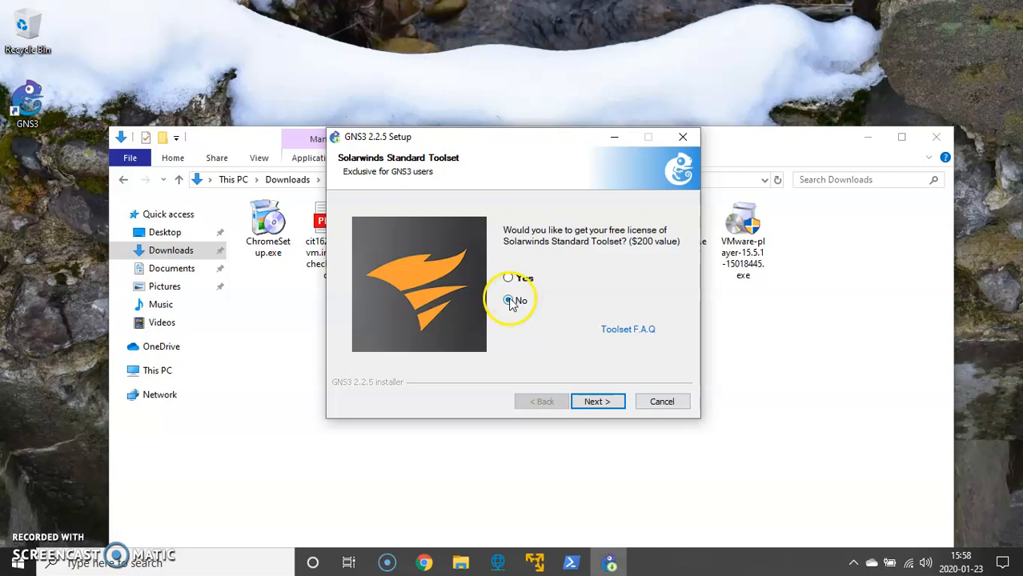
left_click(613, 405)
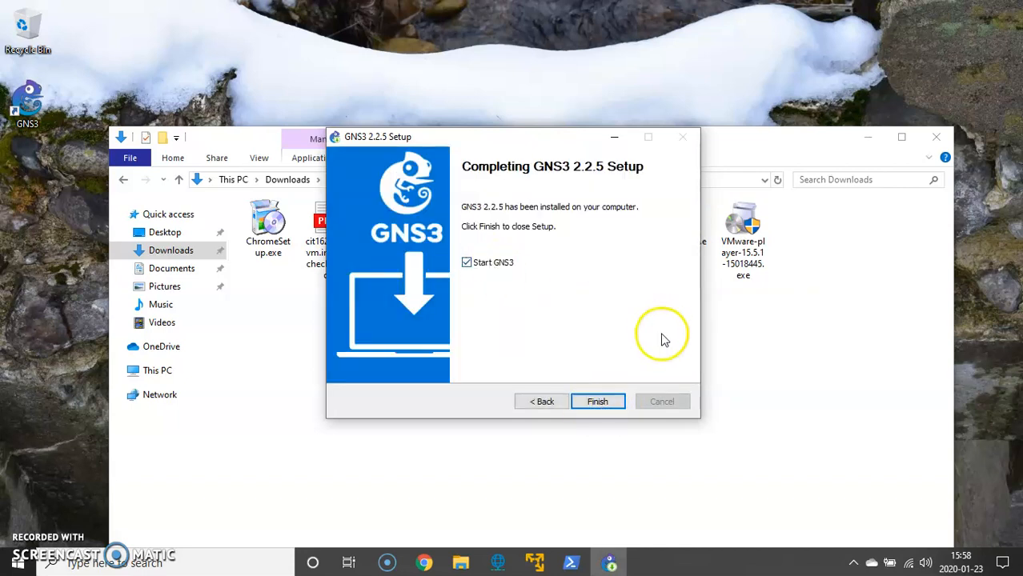
left_click(492, 263)
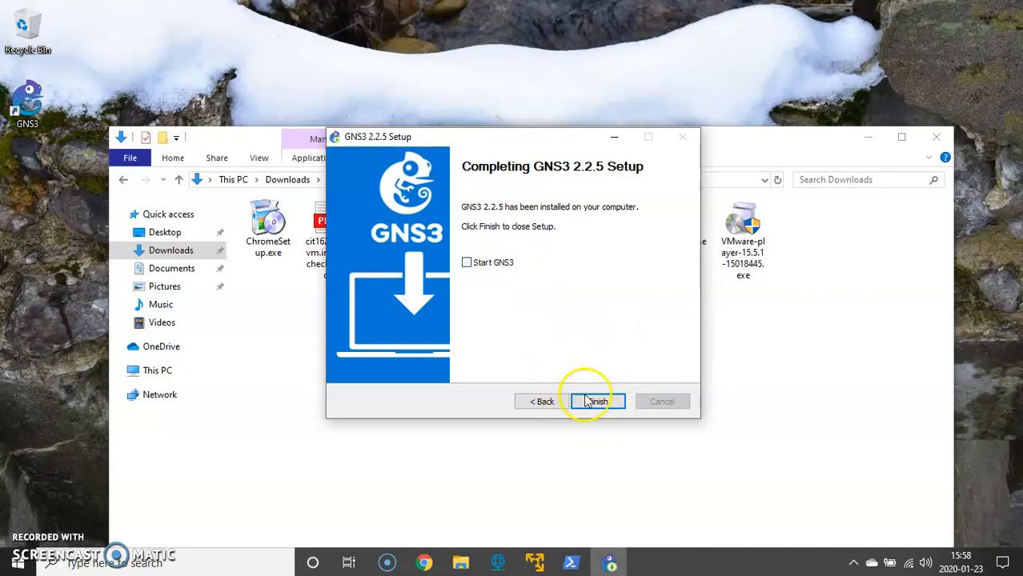
left_click(600, 402)
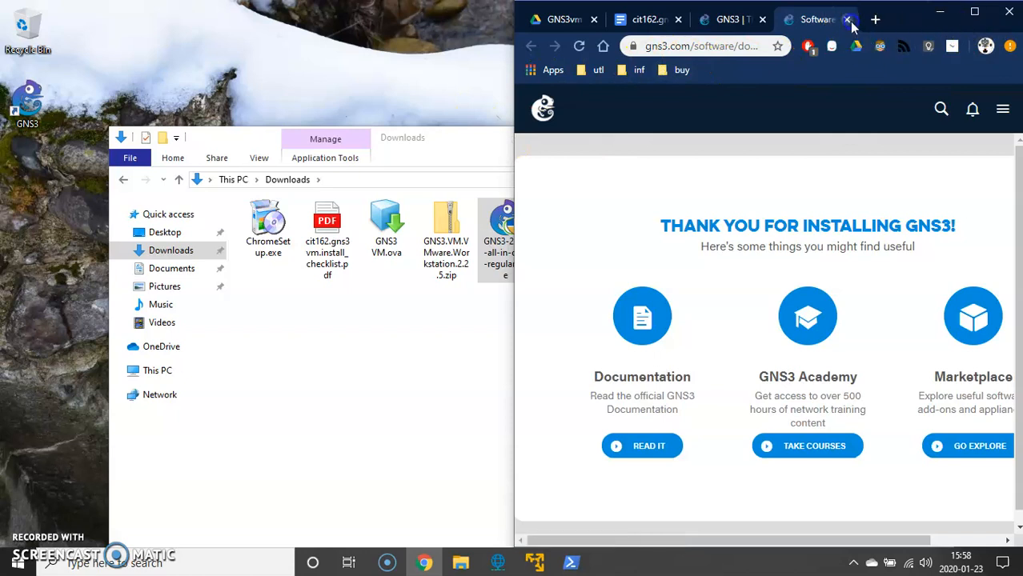
Close the two GNS3 website tabs in Chrome and minimize both the browser and File Explorer
left_click(847, 20)
left_click(846, 19)
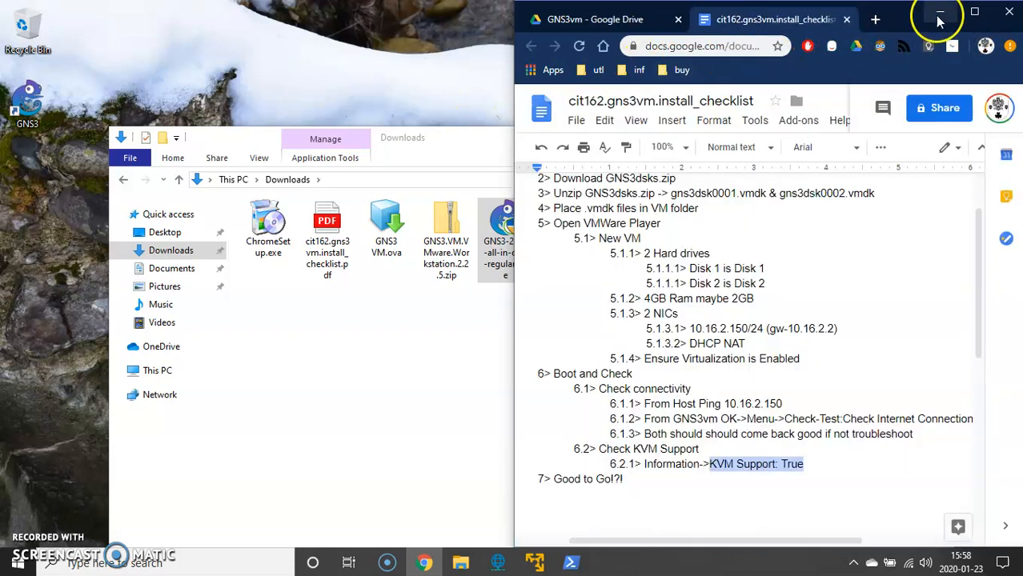
left_click(934, 15)
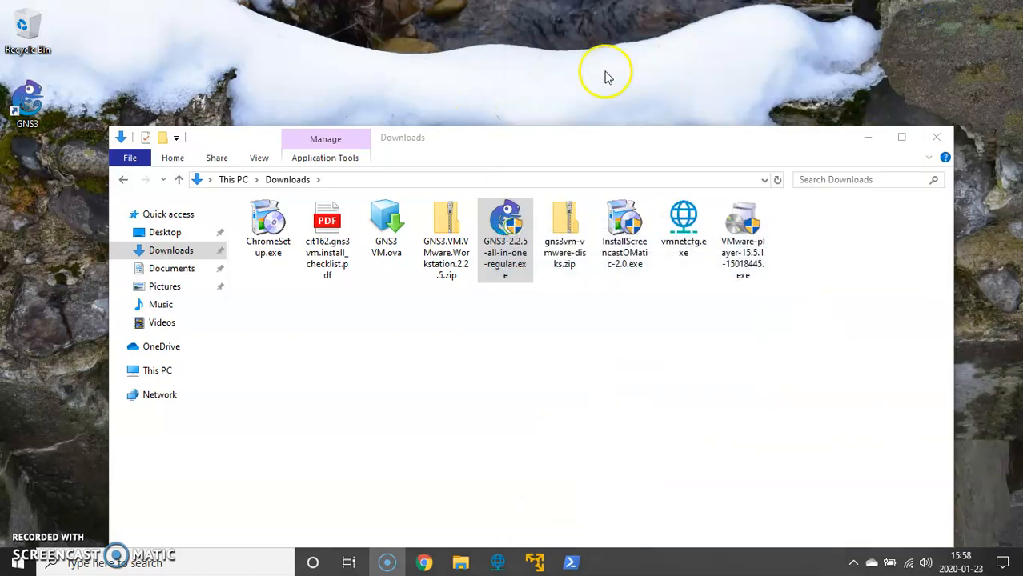
left_click(863, 138)
Pin the GNS3 desktop shortcut to the taskbar and permanently delete the shortcut from the desktop
left_click(11, 126)
left_click_drag(20, 109, 473, 431)
left_click_drag(582, 517, 608, 562)
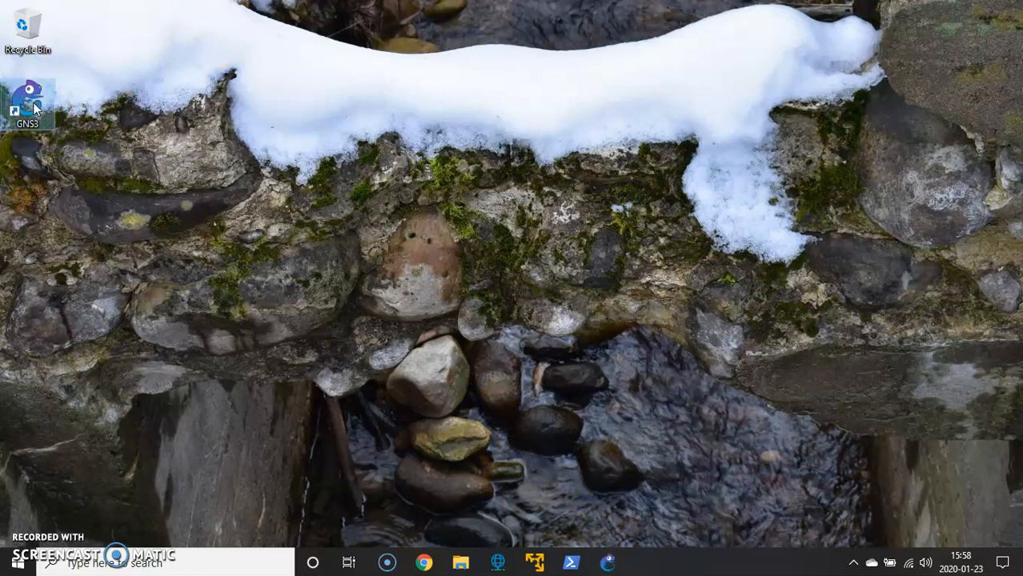
key("Delete")
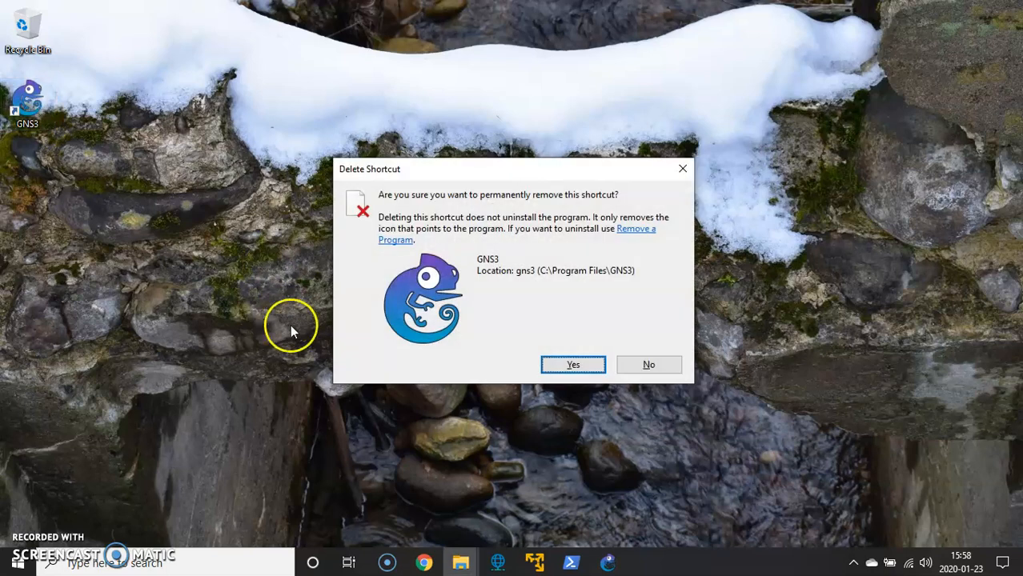
left_click(572, 364)
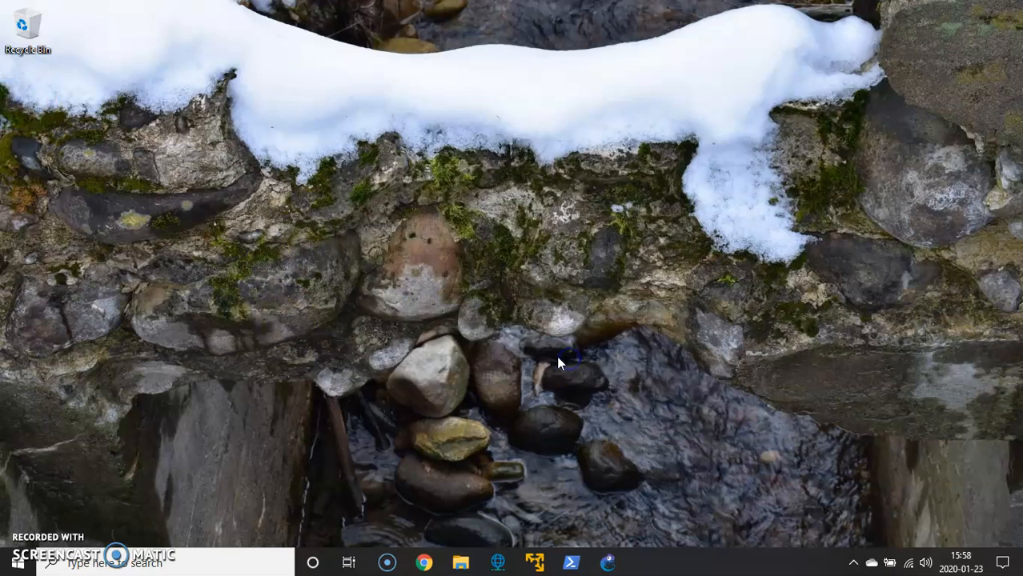
Launch GNS3 and choose to run appliances on a remote server (advanced usage) in the Setup Wizard
left_click(606, 563)
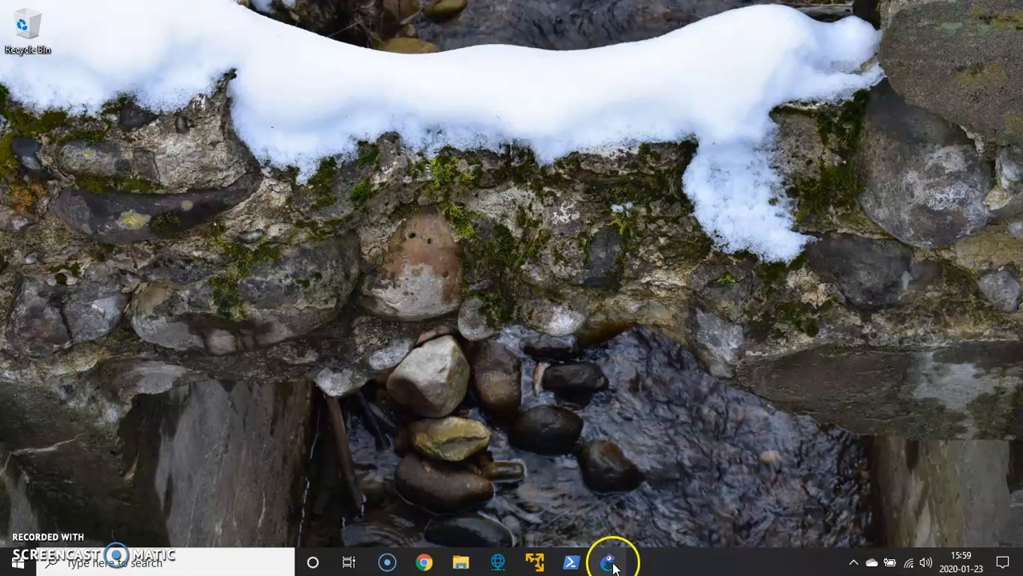
mouse_move(538, 570)
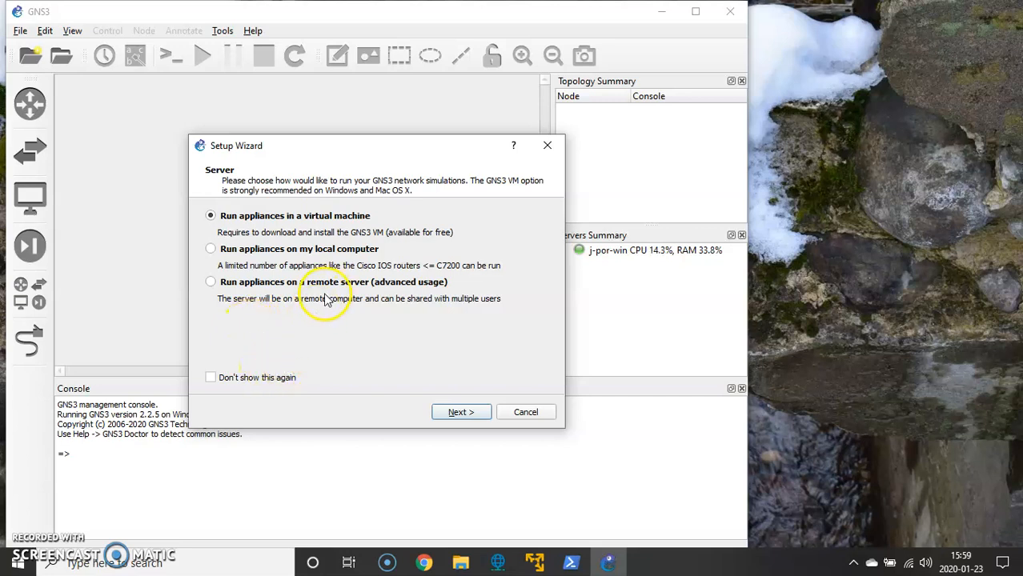
left_click(260, 285)
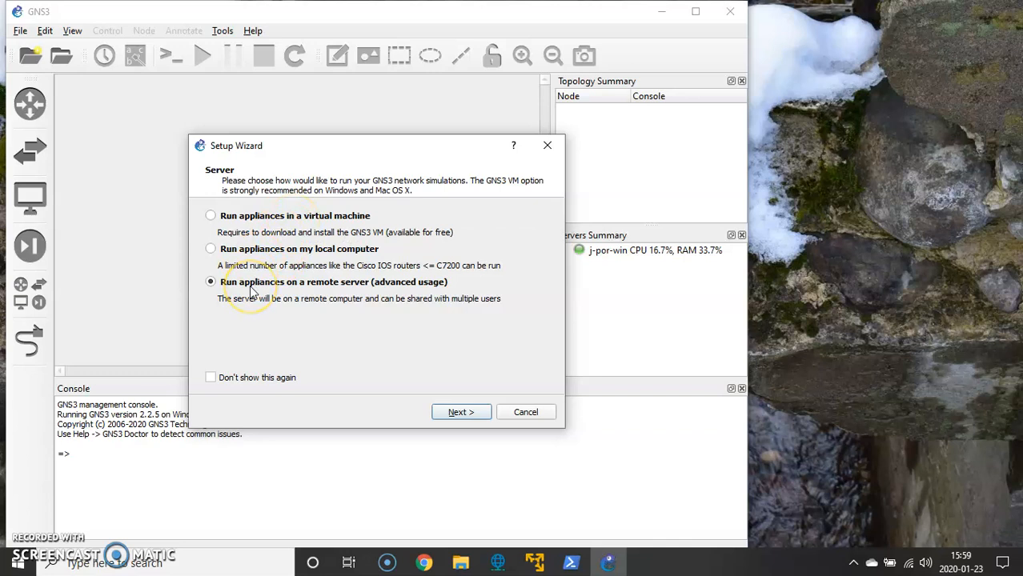
left_click(450, 412)
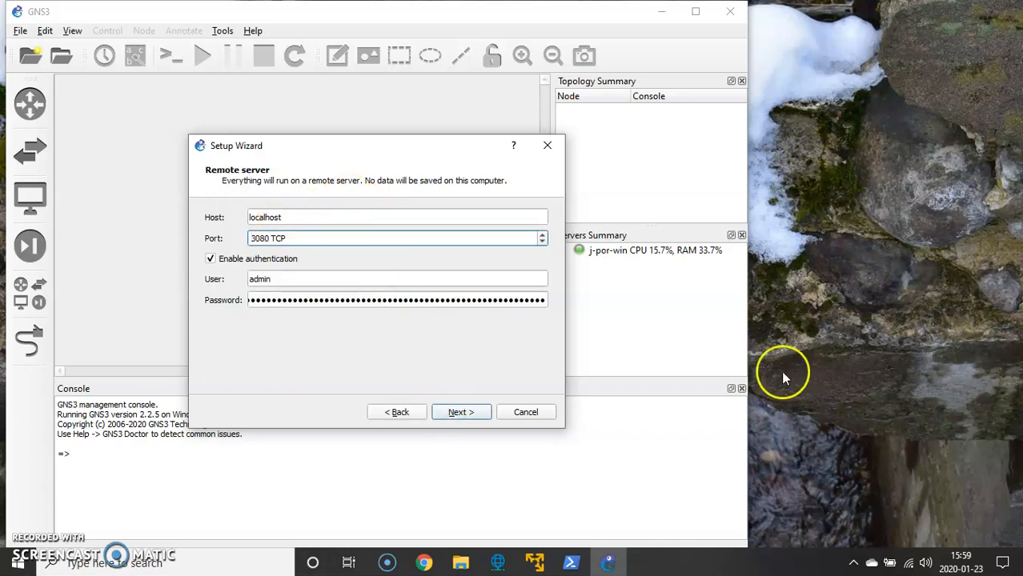
Switch to Windows PowerShell and ping 10.16.2.150 to test connectivity to the GNS3 VM
left_click(570, 563)
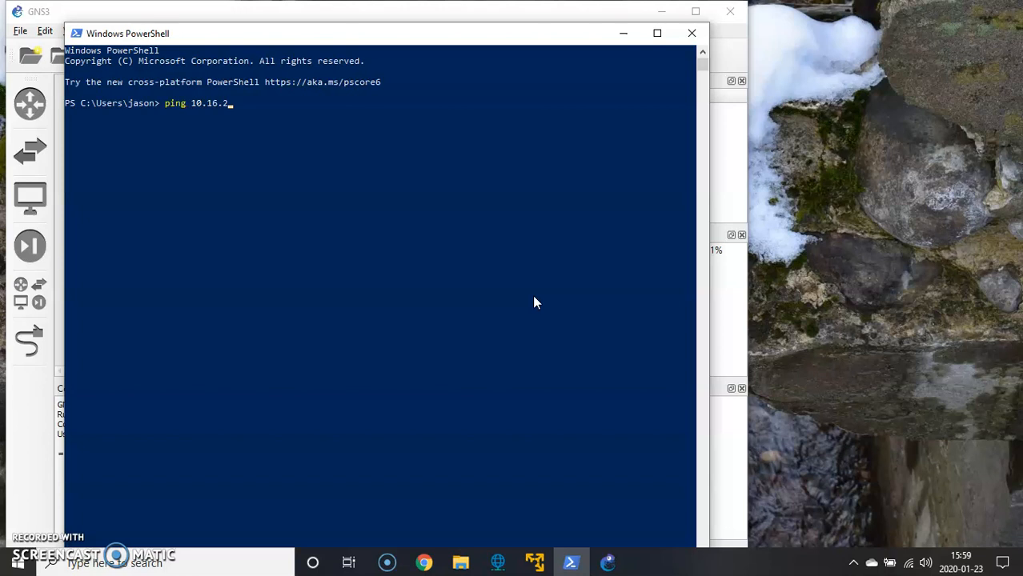
type("ping 10.16.2.150")
key("Return")
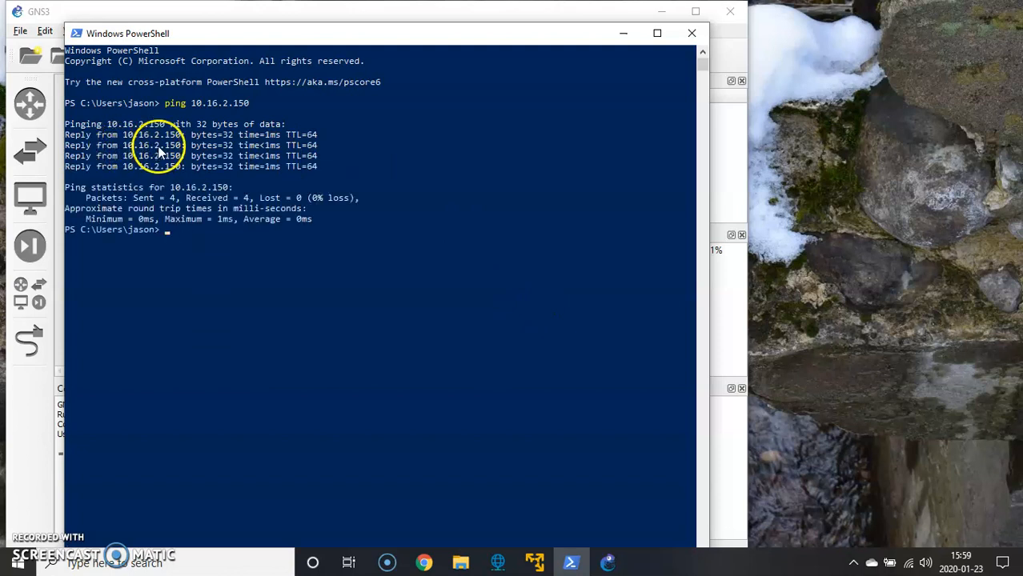
Switch to the GNS3vm console, check its IP address on the information screen, and minimize the VM and PowerShell windows
left_click(549, 564)
key("Down")
key("Up")
key("Up")
key("Up")
key("Up")
key("Up")
key("Return")
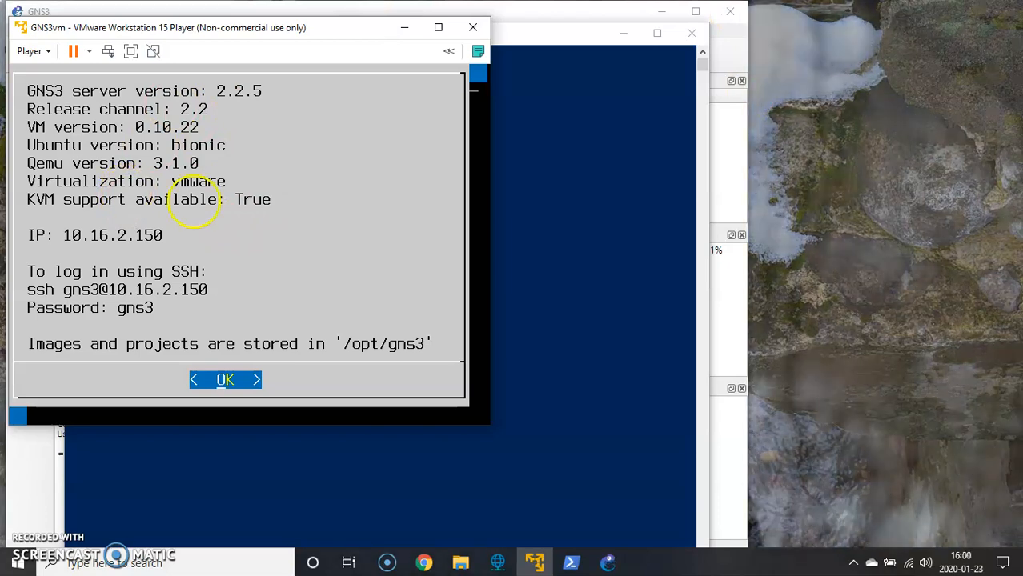
left_click(404, 27)
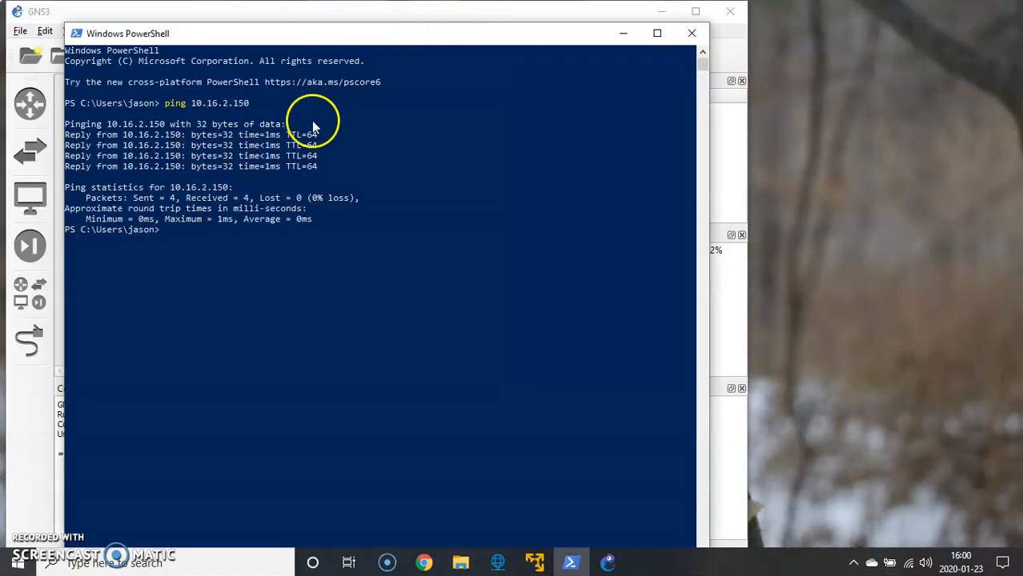
left_click(623, 33)
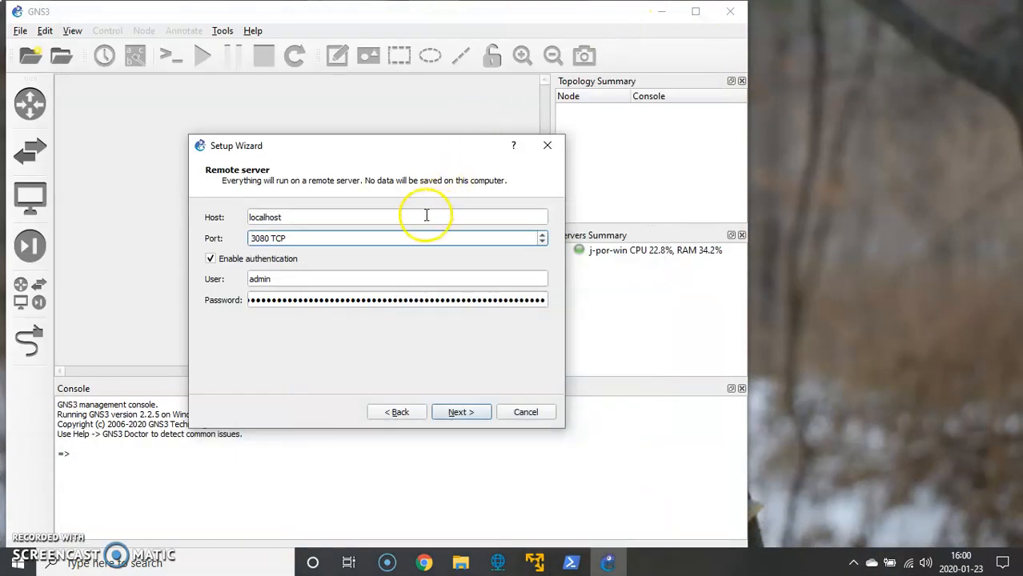
Set the remote server host to 10.16.2.150 on port 3080, disable authentication, and continue the Setup Wizard
left_click_drag(287, 216, 201, 219)
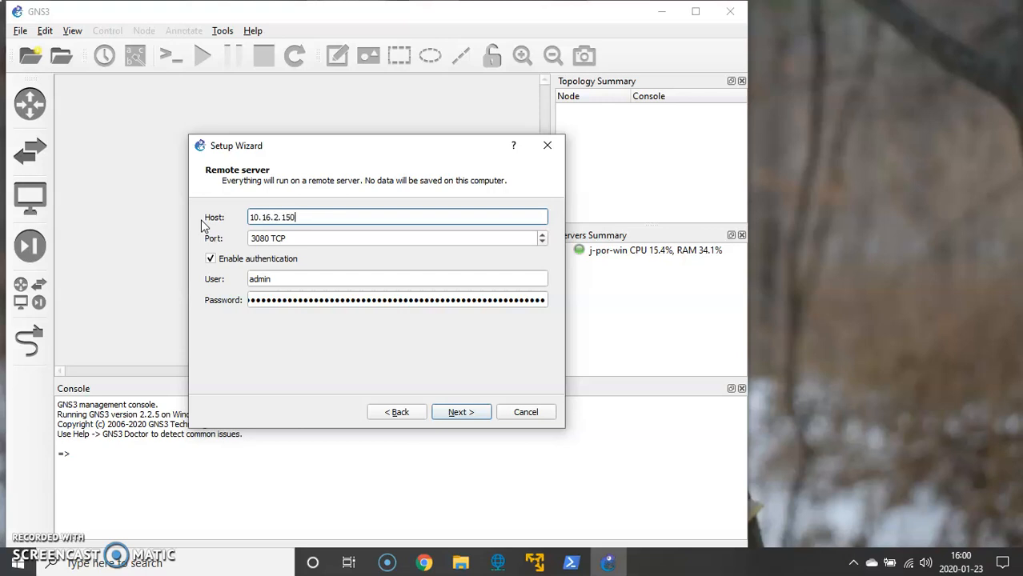
left_click(244, 259)
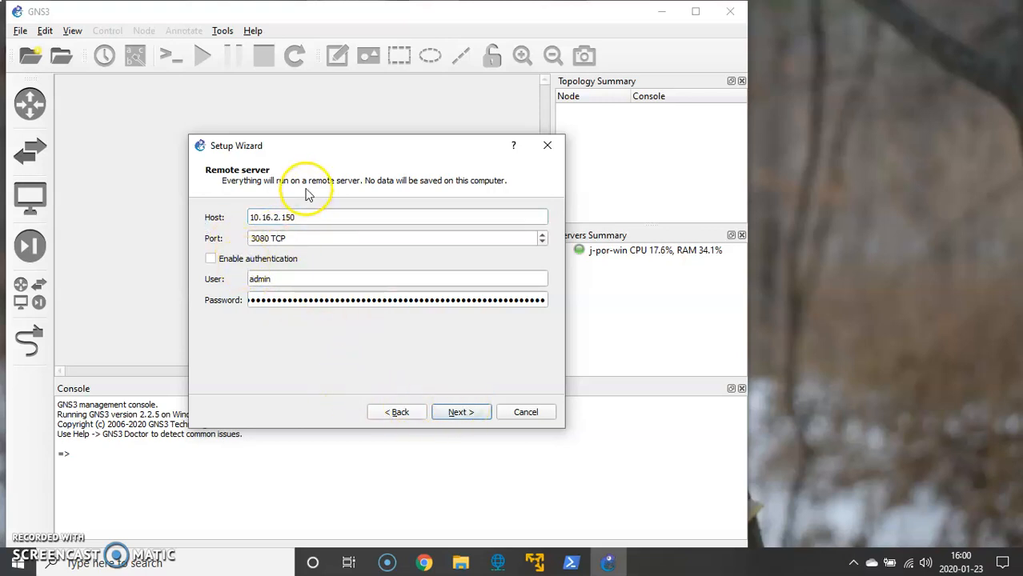
left_click(469, 417)
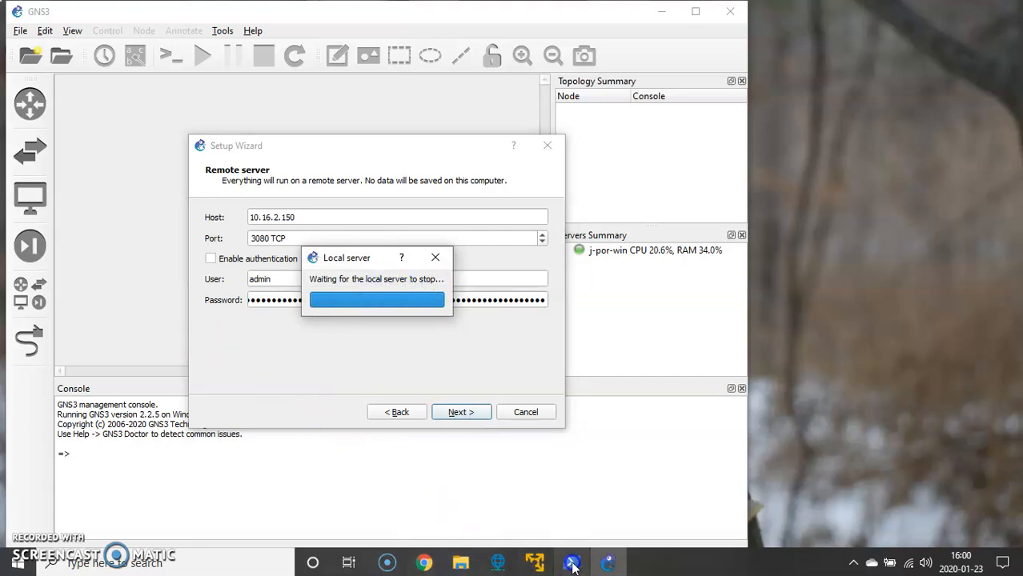
Switch to the install checklist in Chrome and start a new line numbered 8> below item 7
left_click(430, 564)
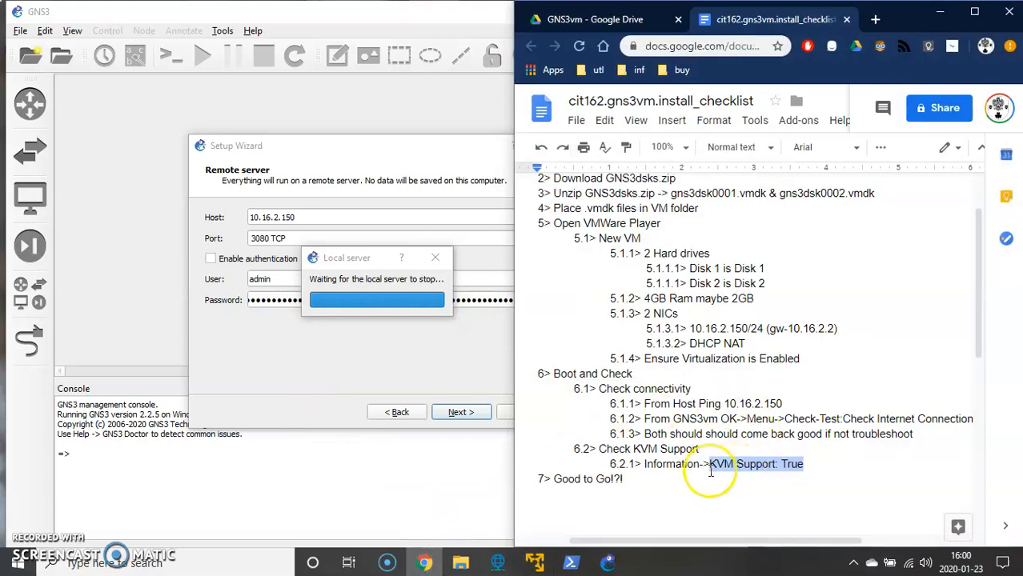
left_click(810, 468)
left_click(654, 479)
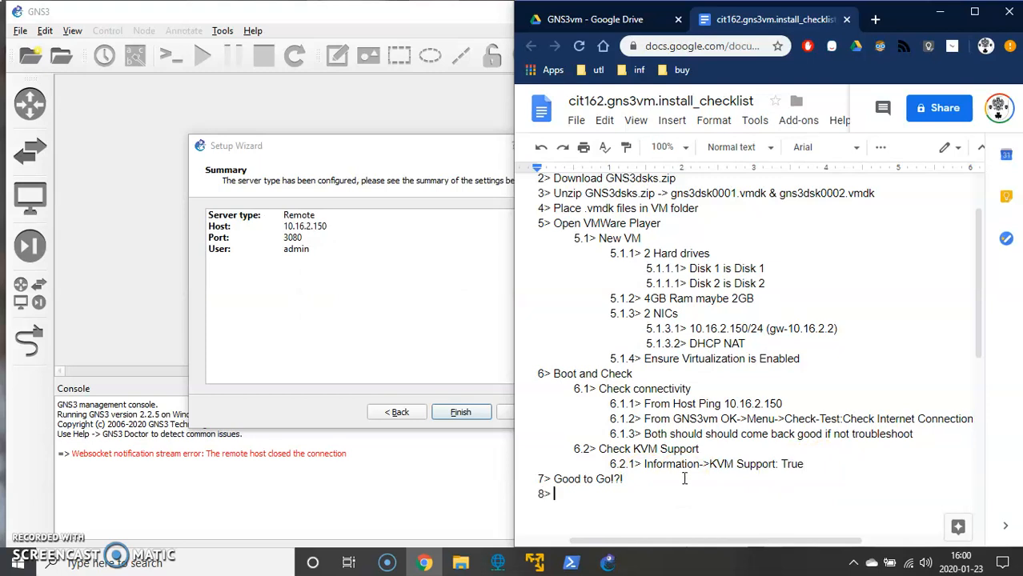
Return to GNS3 and finish the Setup Wizard with the summarized remote server settings
left_click(347, 256)
left_click(464, 412)
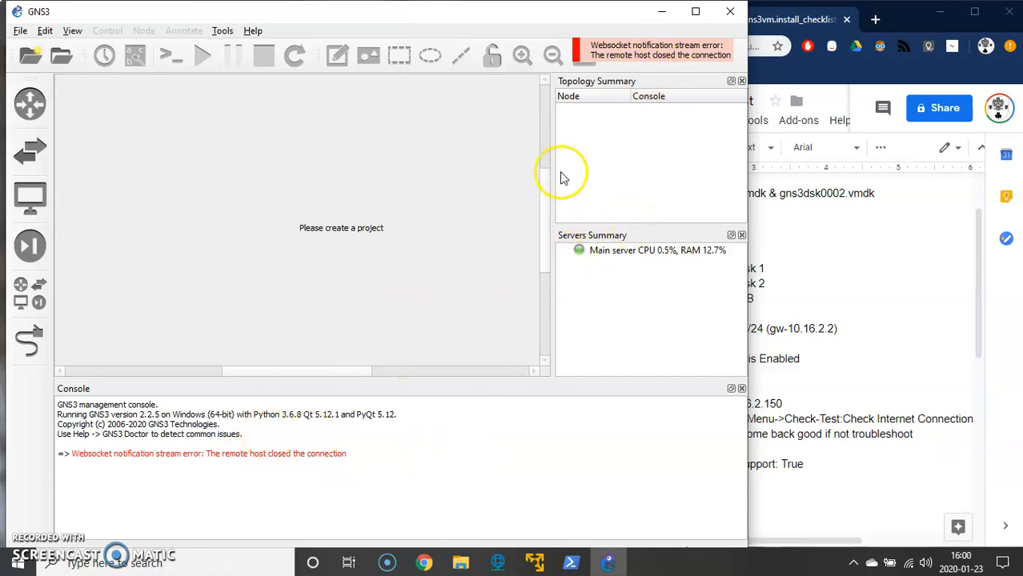
Maximize the GNS3 window and dock the Topology Summary to the right of the Console, beneath the Servers Summary
left_click_drag(597, 77, 137, 412)
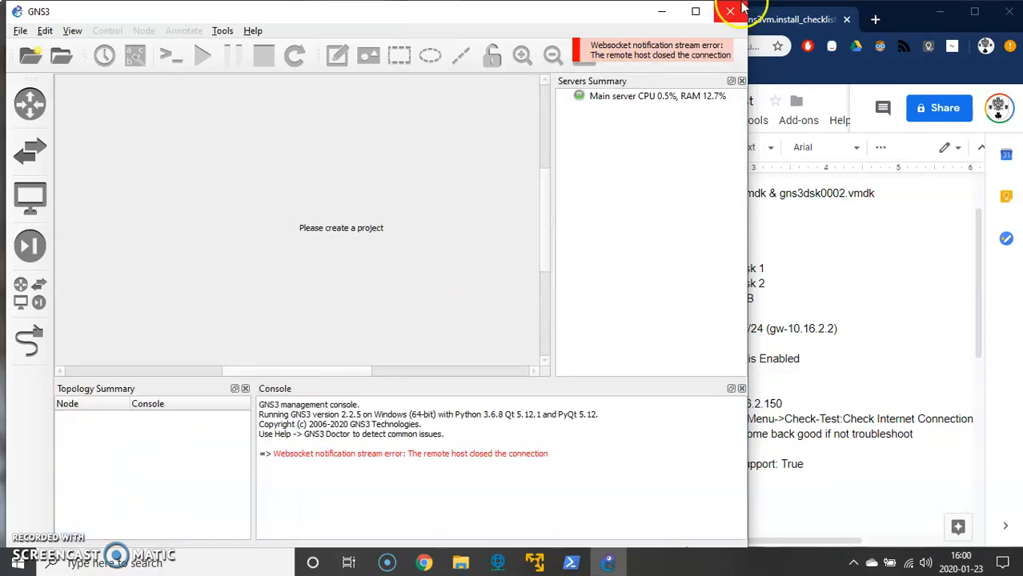
double_click(688, 16)
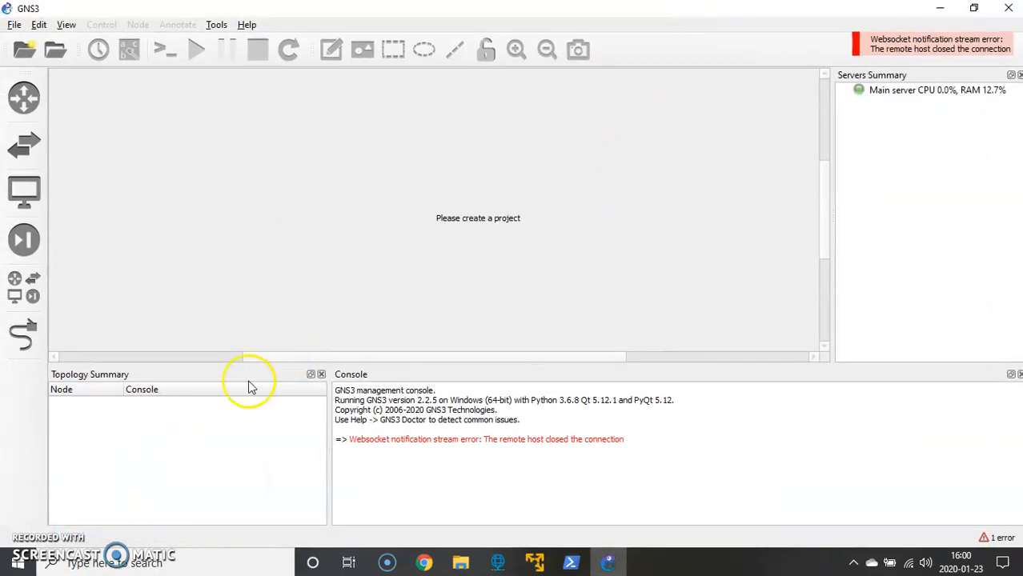
left_click_drag(158, 378, 876, 391)
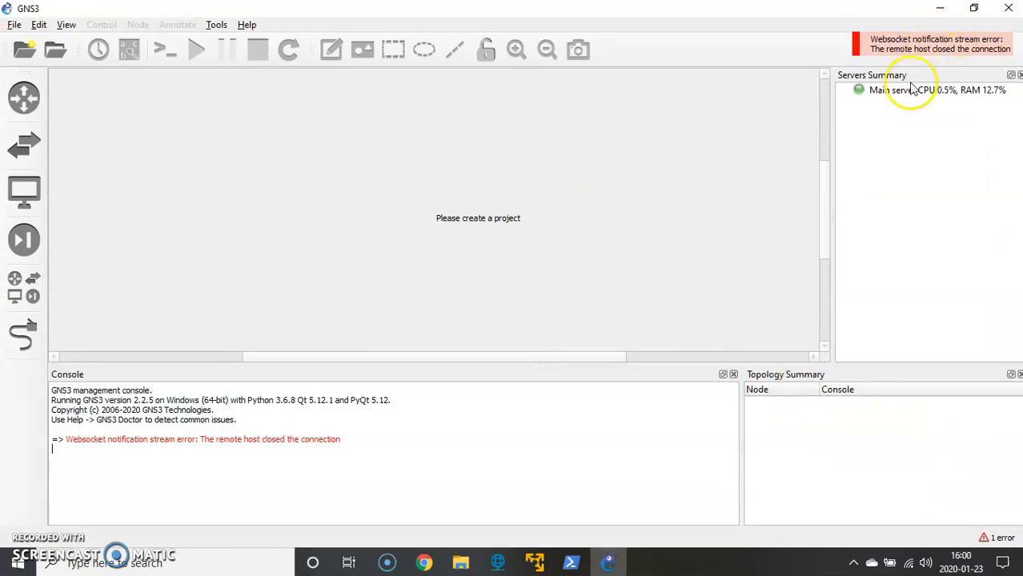
Dock the Servers Summary beside the Console, opposite the Topology Summary, and reduce the height of that row to enlarge the workspace
left_click_drag(906, 77, 128, 388)
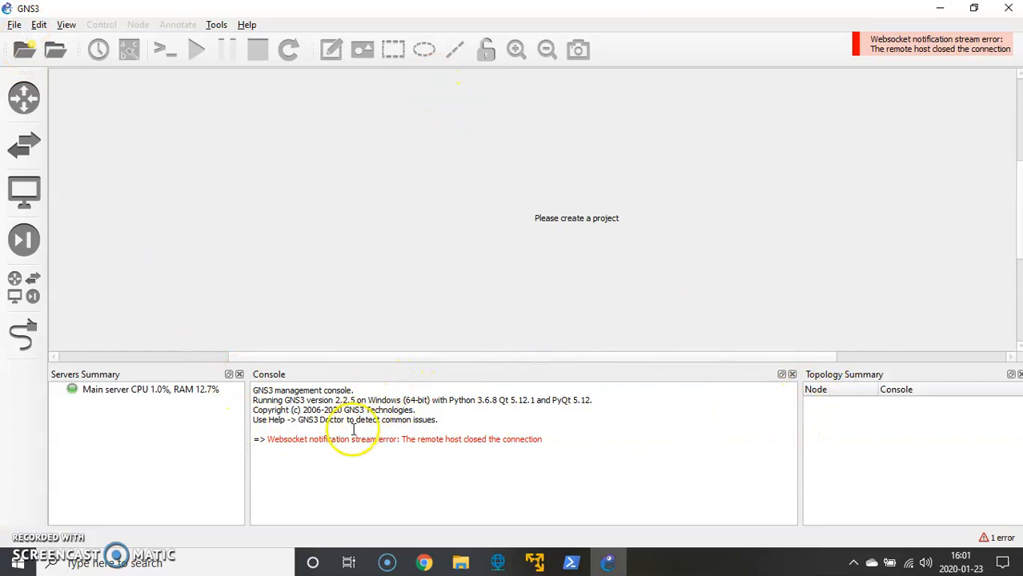
left_click_drag(516, 364, 511, 427)
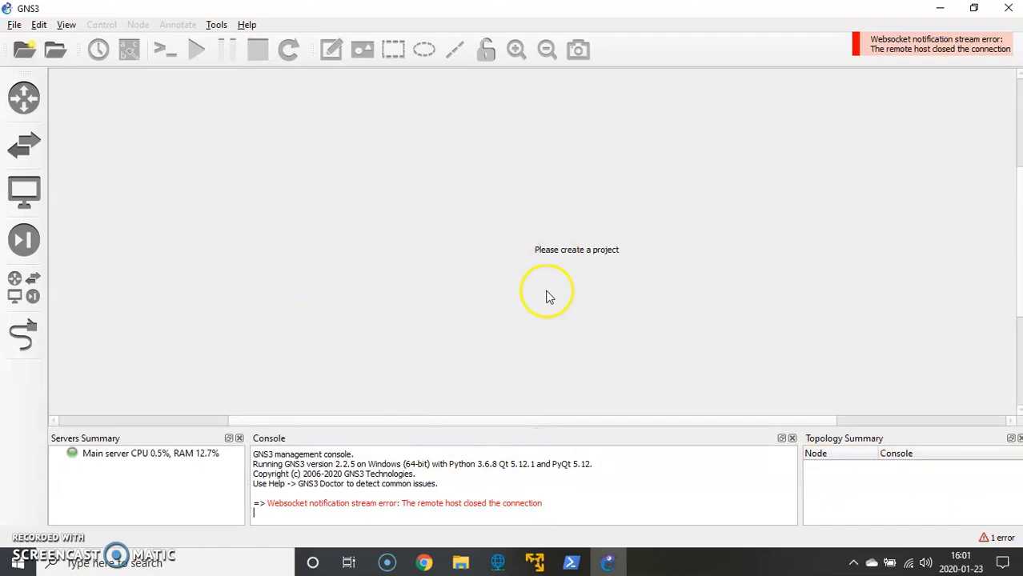
Look through the available router, switch and security device lists
left_click(24, 99)
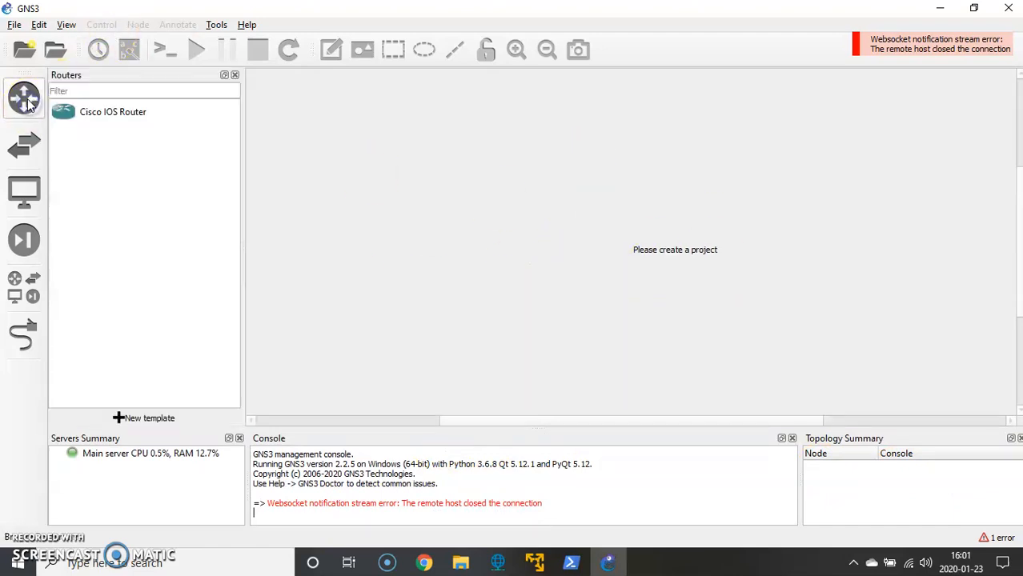
left_click(128, 114)
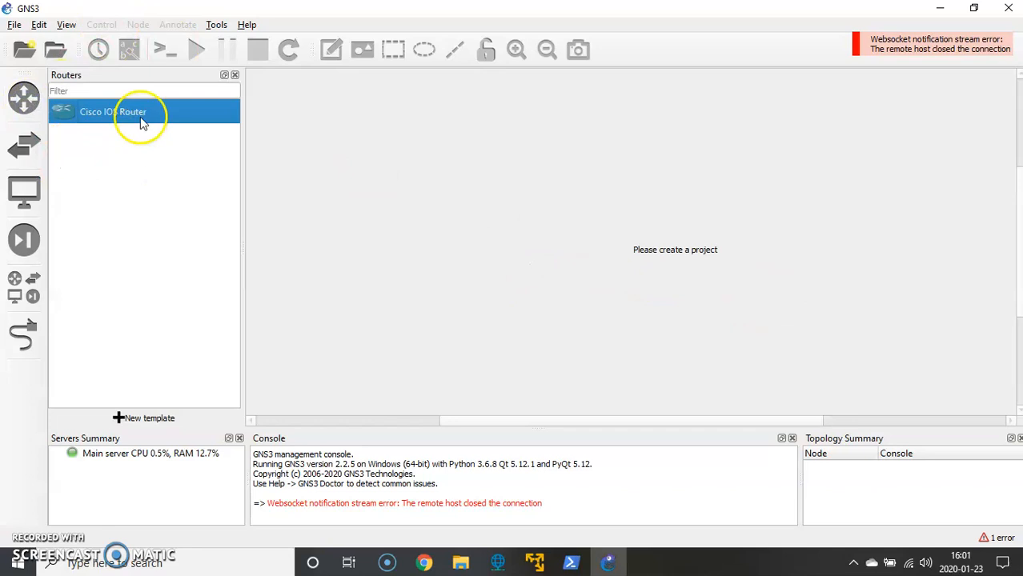
left_click(26, 145)
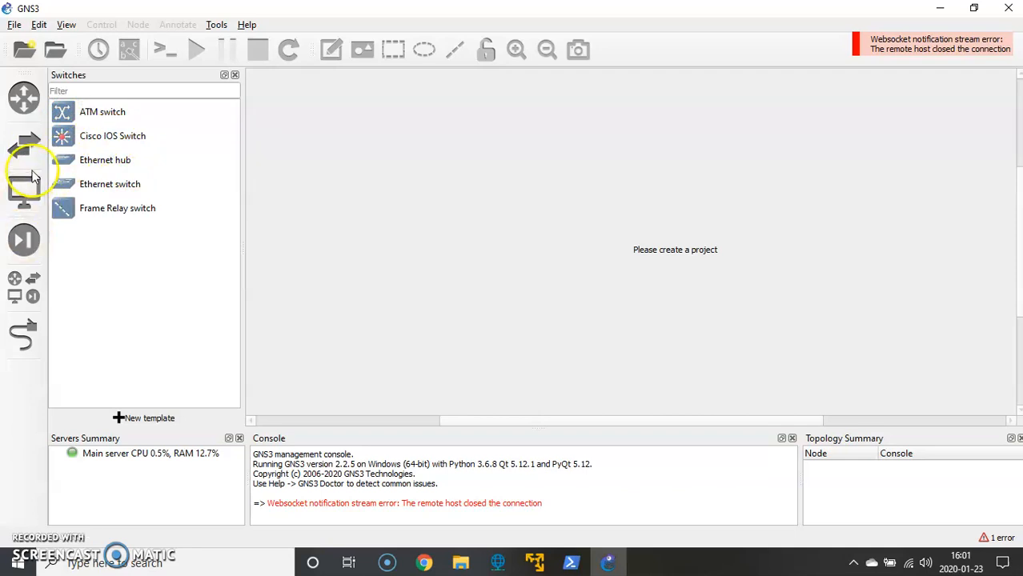
left_click(23, 239)
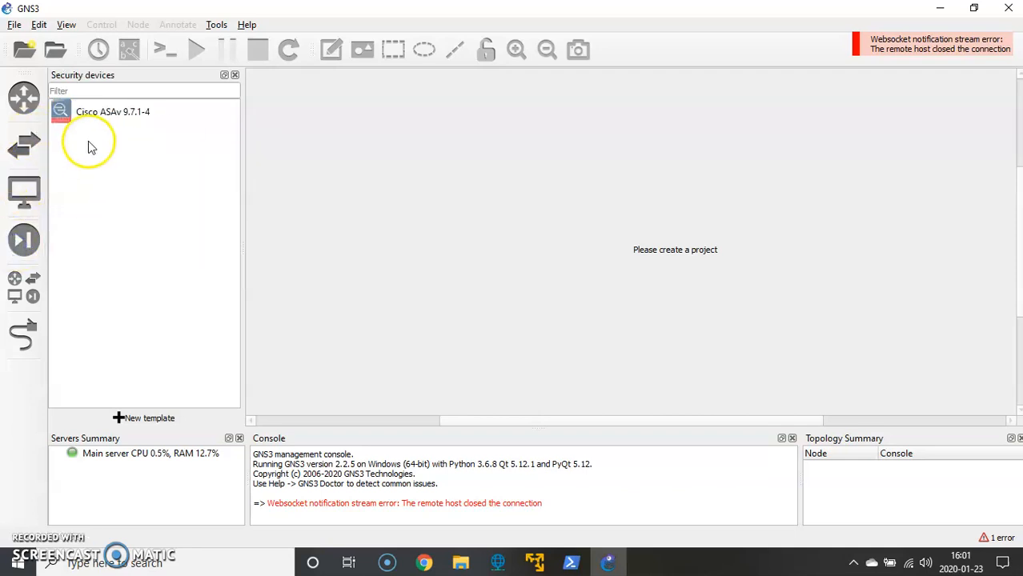
Display the list of all devices, look through its templates and select ajnouri-nginx-http
left_click(30, 304)
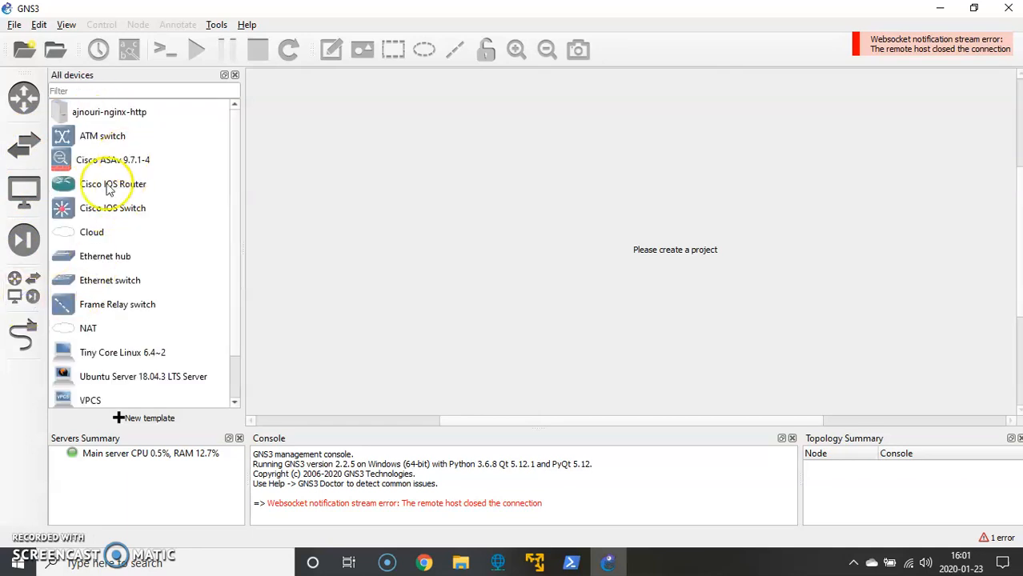
scroll(115, 322, "down", 1)
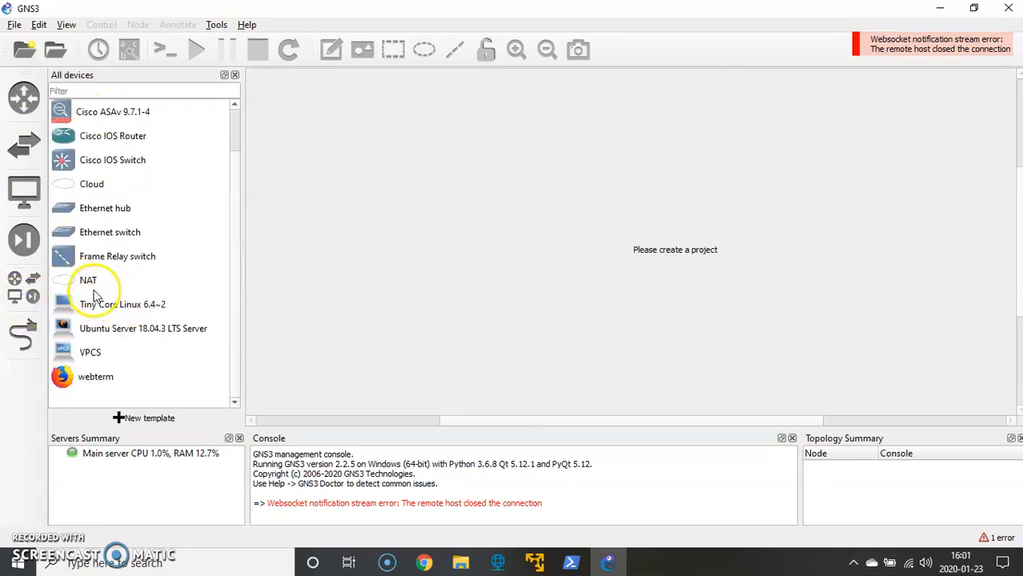
scroll(119, 300, "up", 1)
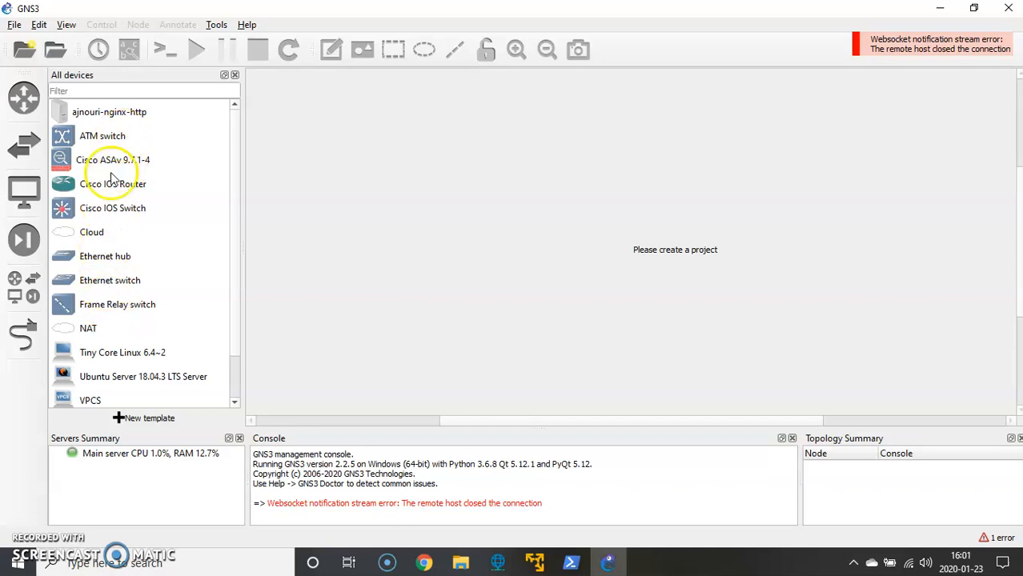
left_click(145, 113)
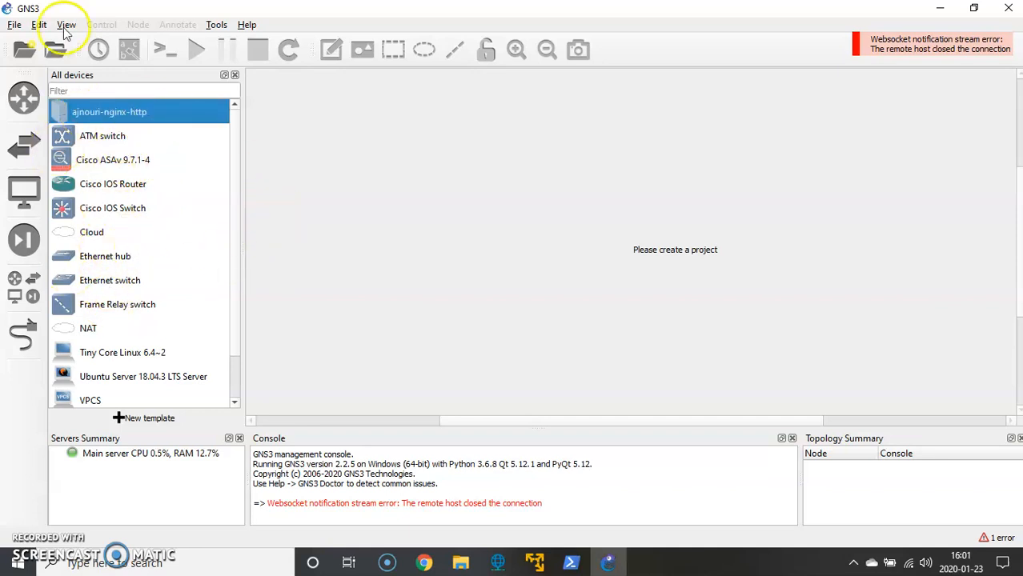
Duplicate the project cit162.ptc.2.2 from the projects library under the name jja.2020.1.23.cit162.ptc.2.2-1
left_click(11, 45)
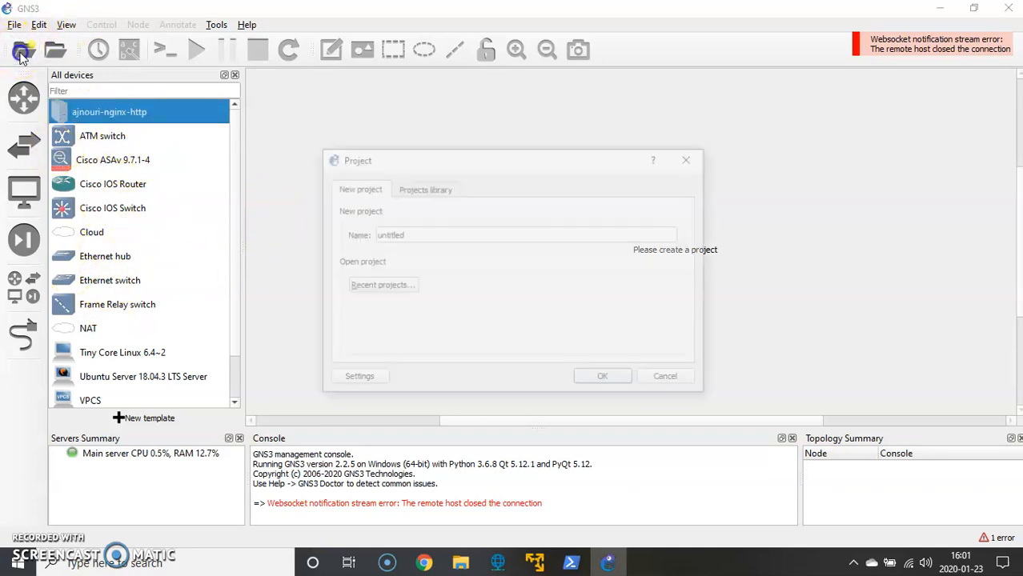
left_click(433, 189)
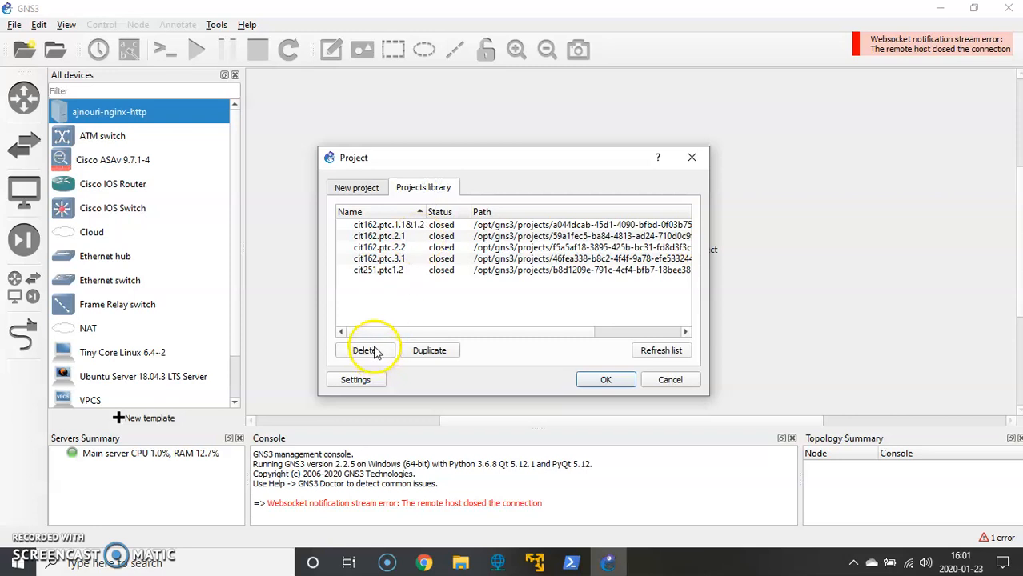
left_click(386, 248)
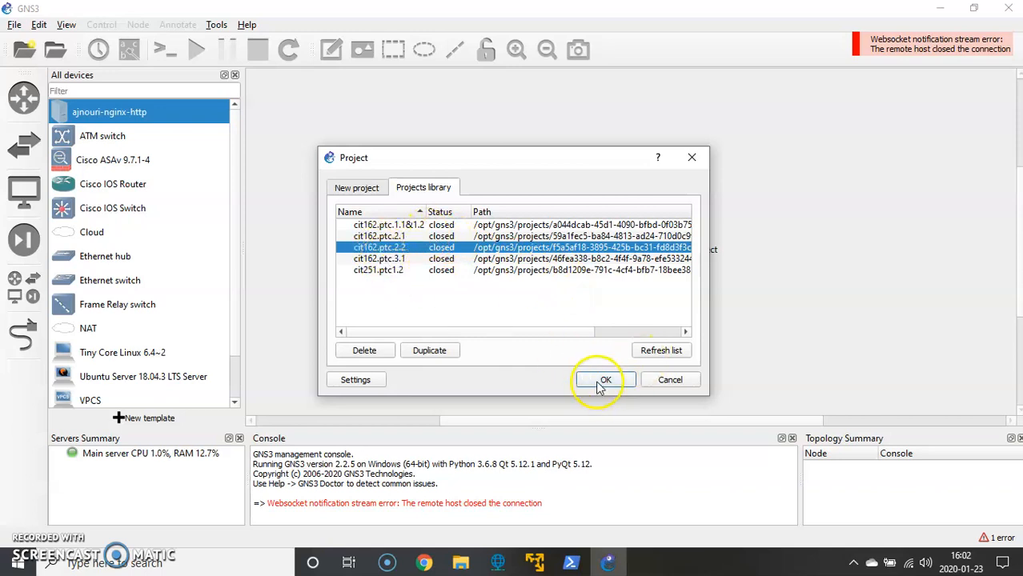
left_click(428, 351)
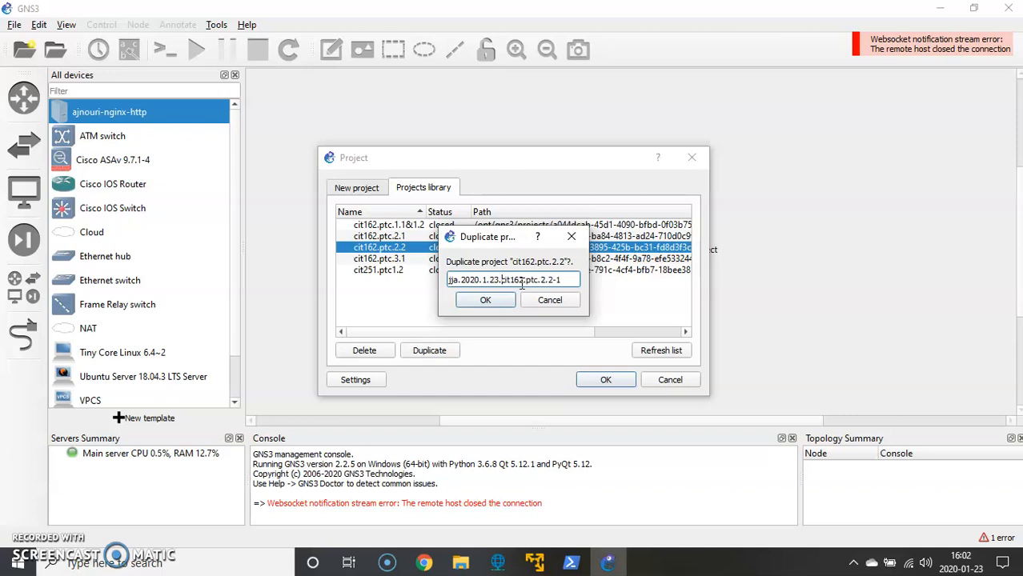
left_click(485, 301)
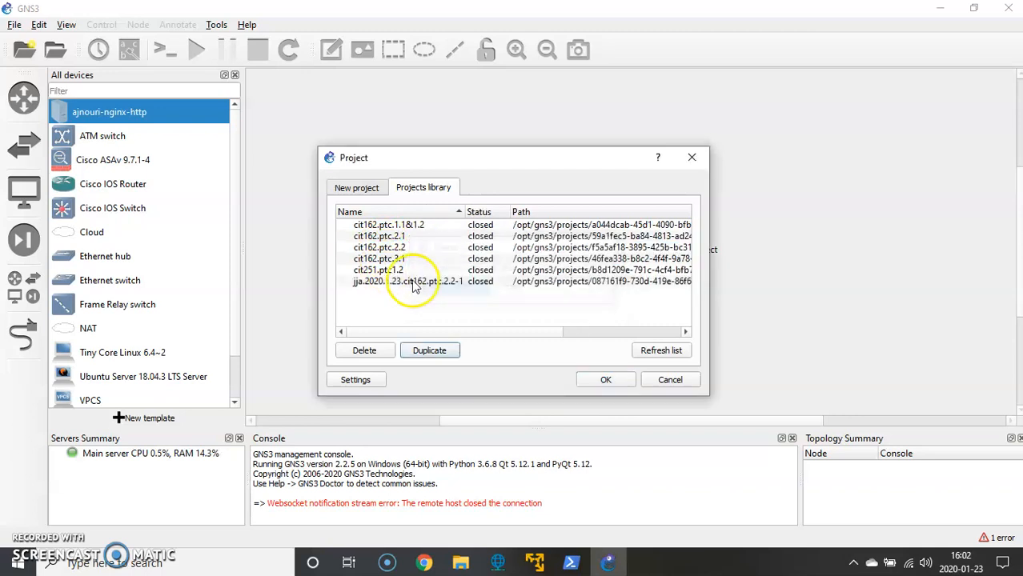
Open the duplicated project jja.2020.1.23.cit162.ptc.2.2-1 from the projects library
left_click(383, 272)
left_click(390, 282)
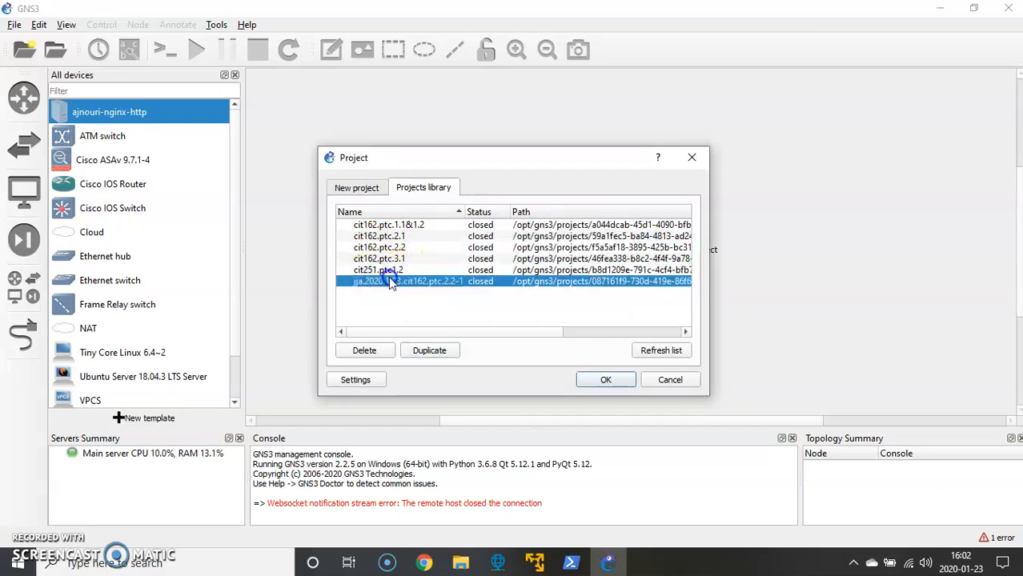
left_click(608, 379)
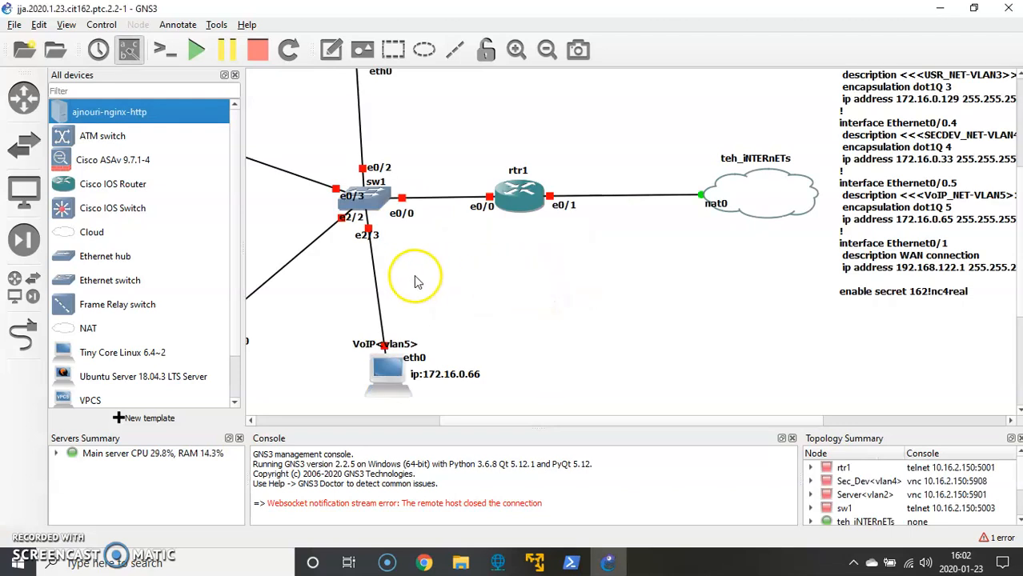
Examine the duplicated project's topology, including the server, switch, router, VLAN end devices and NAT cloud
scroll(435, 288, "up", 3)
scroll(435, 288, "down", 3)
scroll(435, 288, "up", 3)
scroll(437, 295, "down", 3)
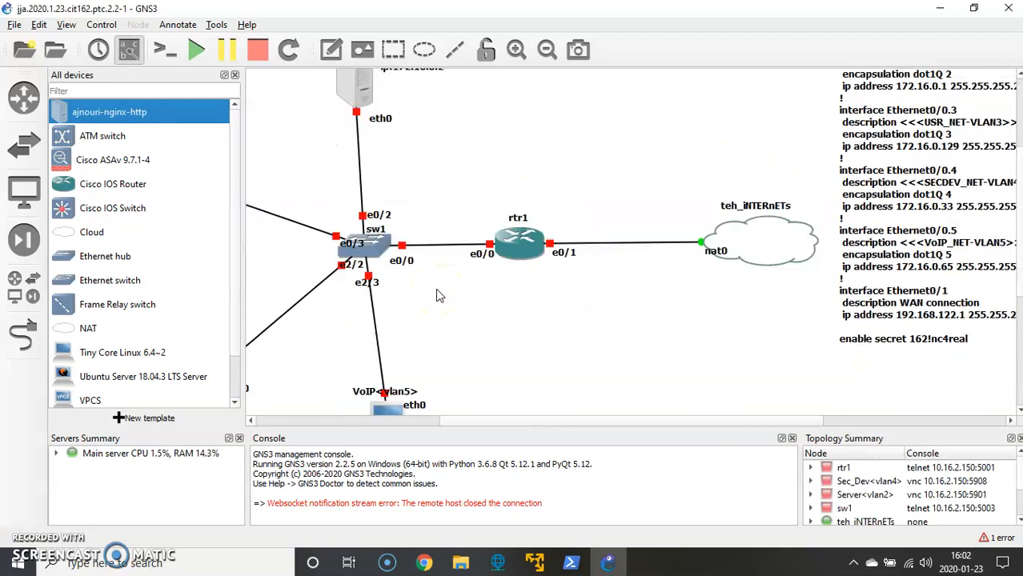
left_click_drag(720, 427, 655, 418)
scroll(600, 318, "up", 3)
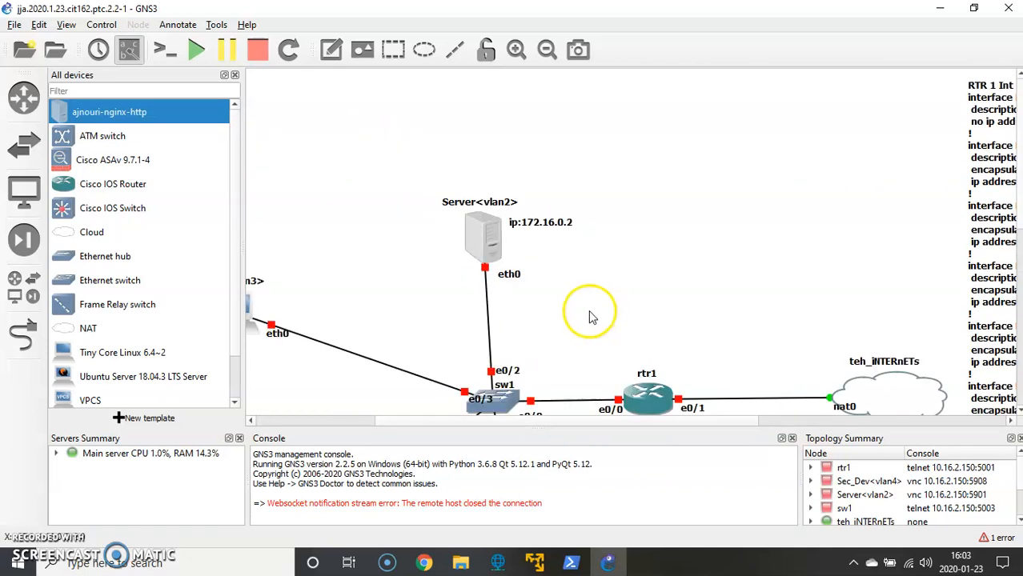
scroll(565, 319, "down", 3)
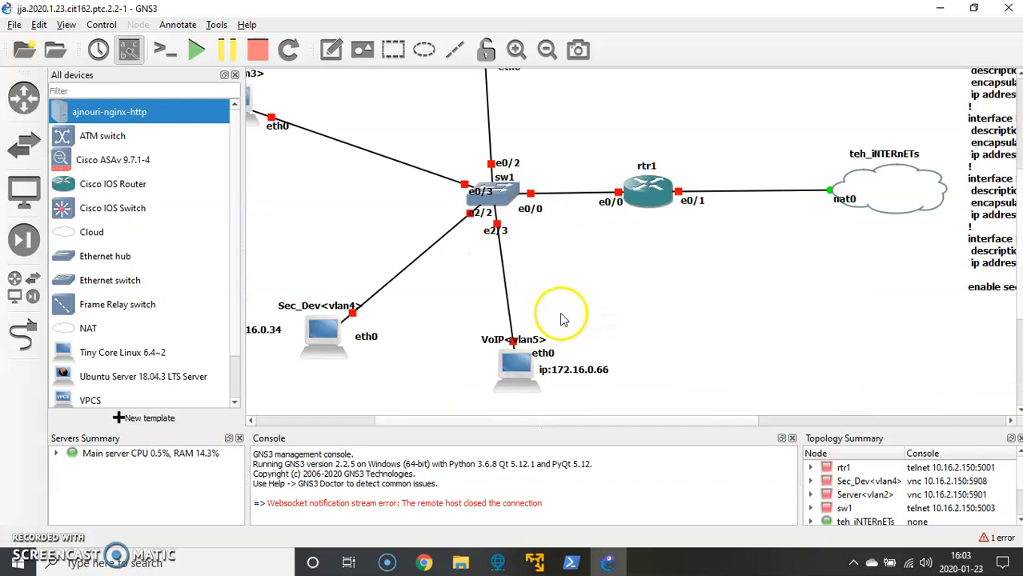
scroll(551, 308, "up", 3)
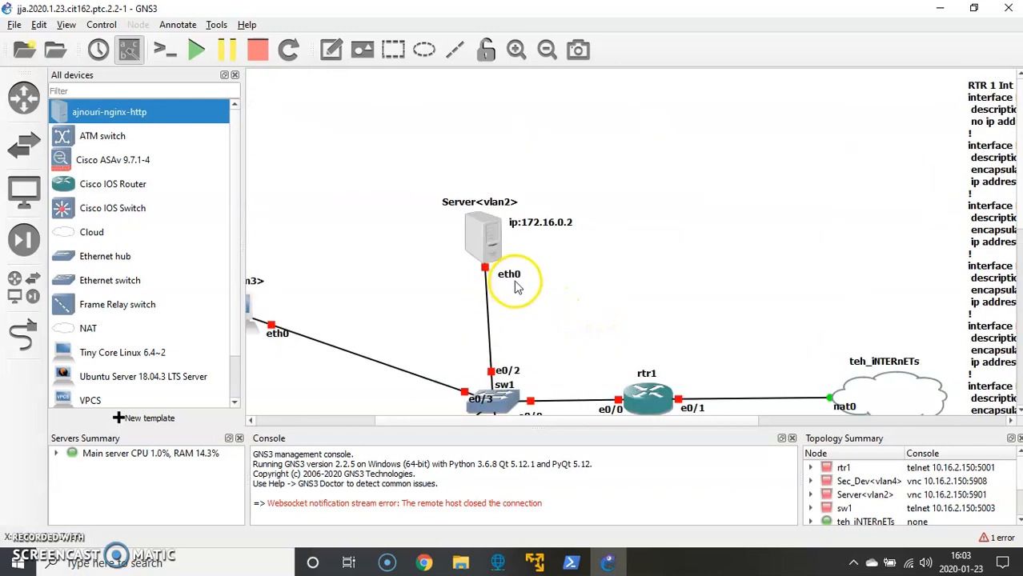
Create a new blank project named my_prj1
left_click(10, 50)
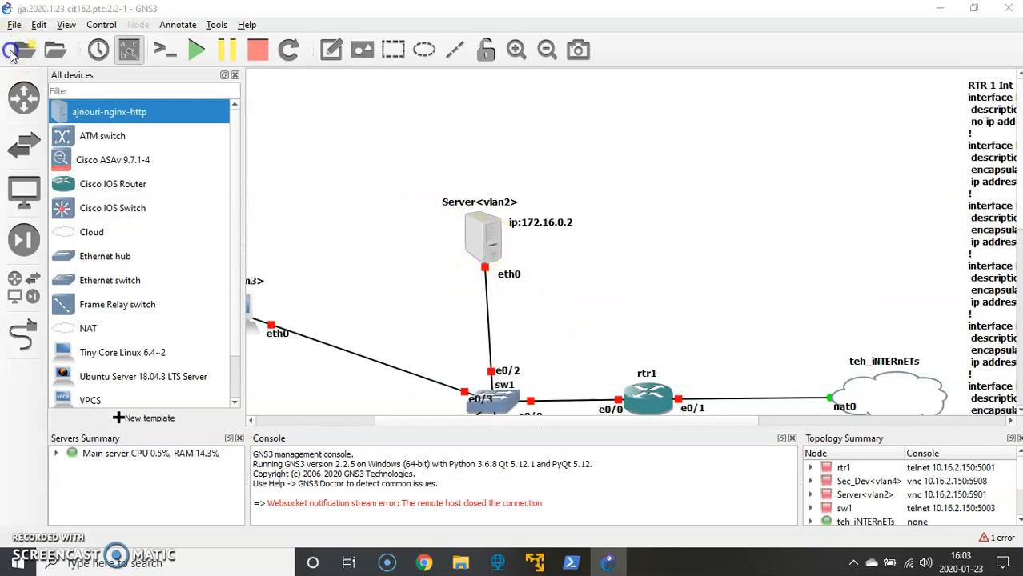
left_click(333, 232)
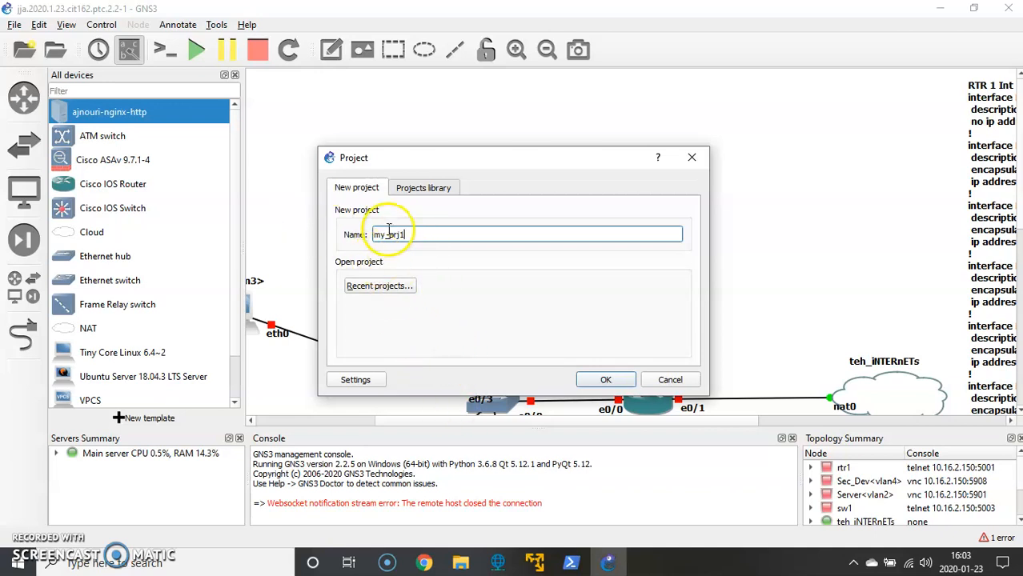
left_click(604, 379)
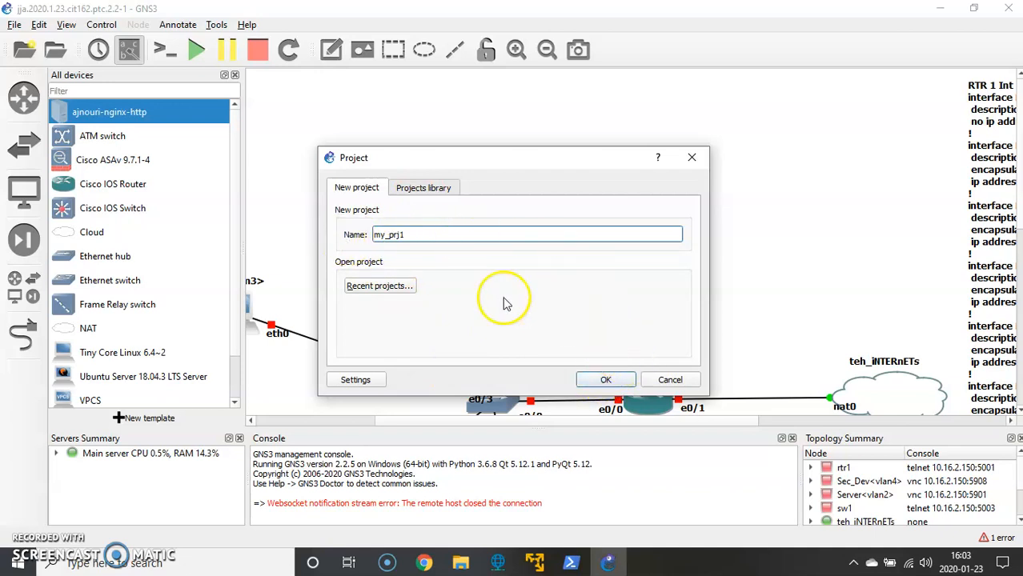
left_click(605, 380)
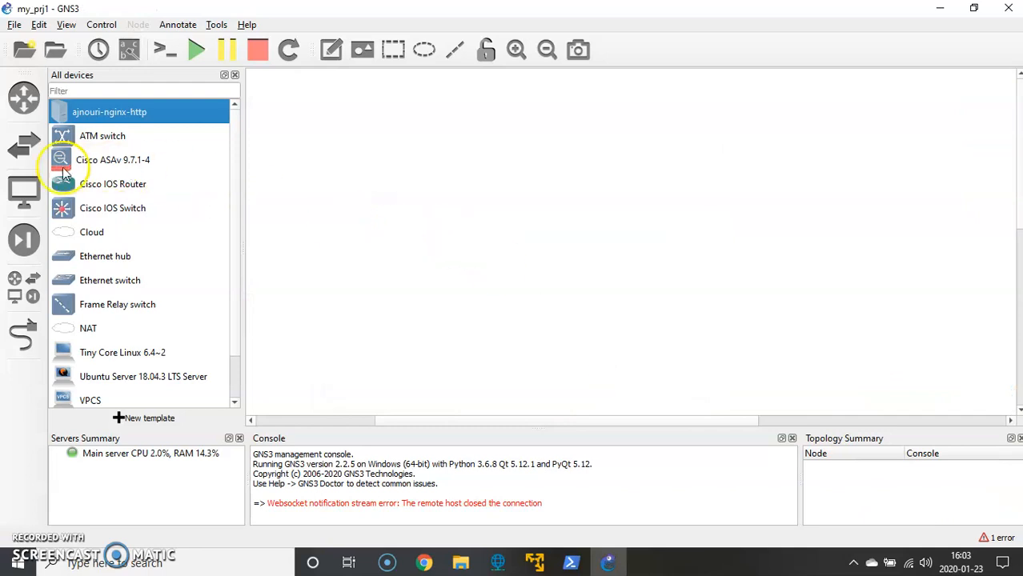
Add a Cisco IOS Switch and a Cisco IOS Router to the workspace, and move the router farther away from the switch
left_click_drag(83, 211, 507, 204)
left_click_drag(96, 186, 446, 231)
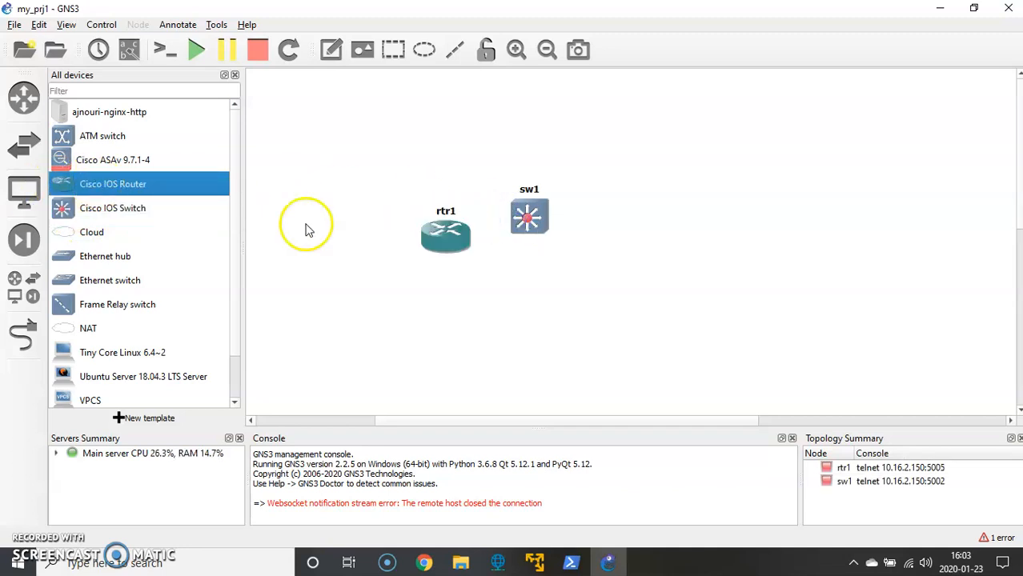
left_click(16, 297)
left_click(14, 296)
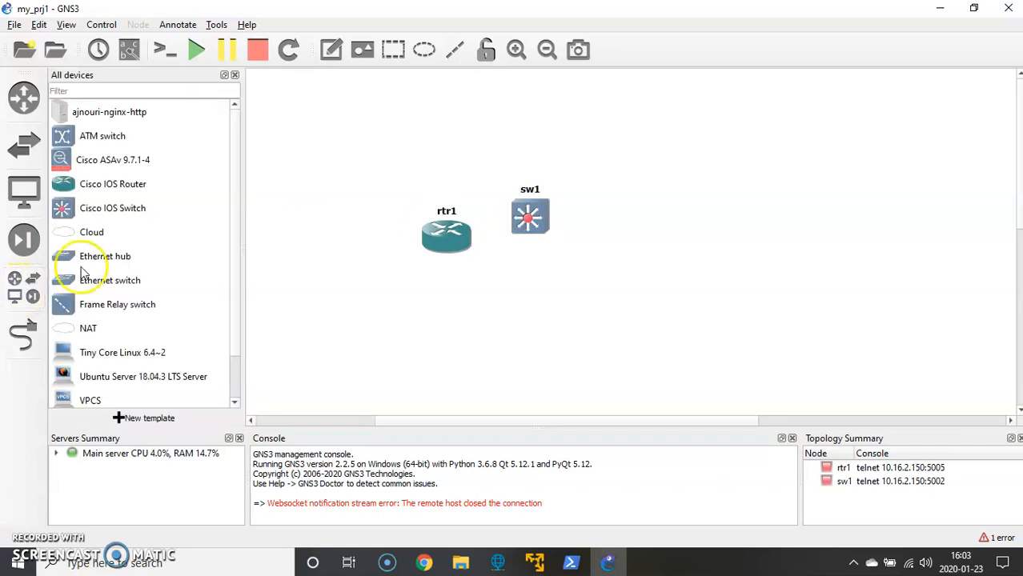
left_click(396, 237)
left_click_drag(396, 238, 379, 222)
Link Ethernet0/0 on rtr1 to Ethernet3/3 on sw1 and leave link mode
left_click(23, 335)
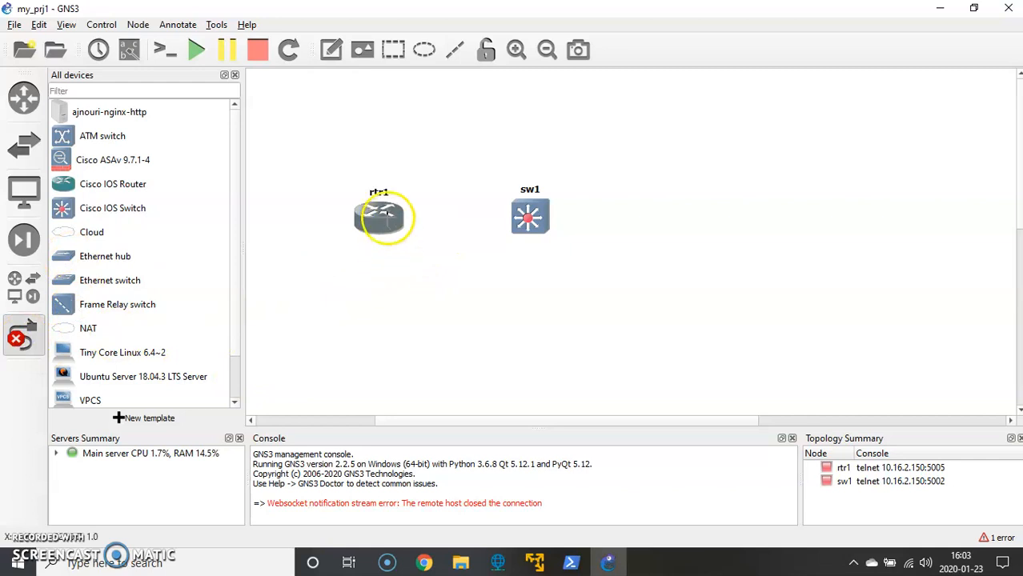
left_click(384, 214)
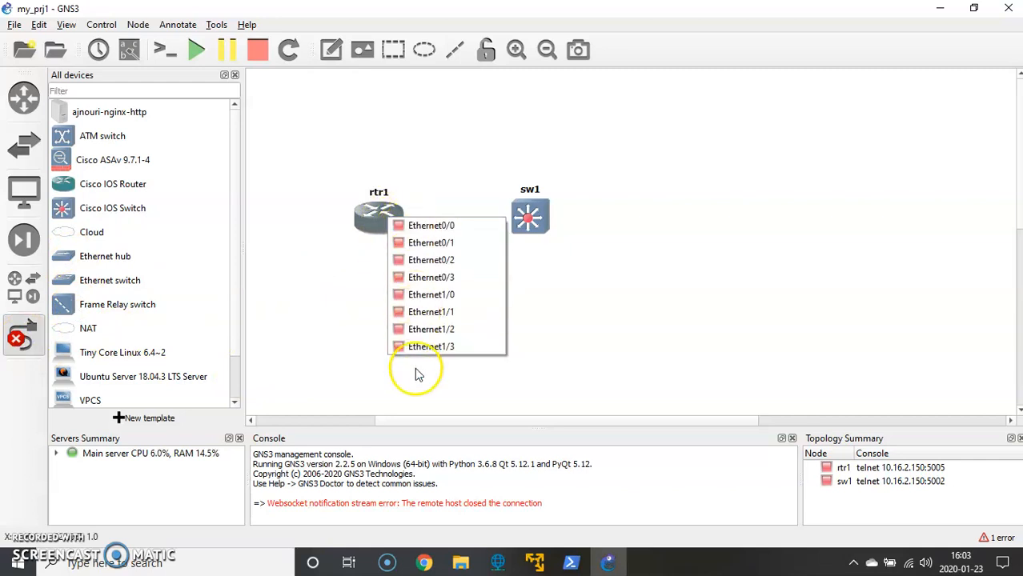
left_click(437, 226)
left_click(522, 219)
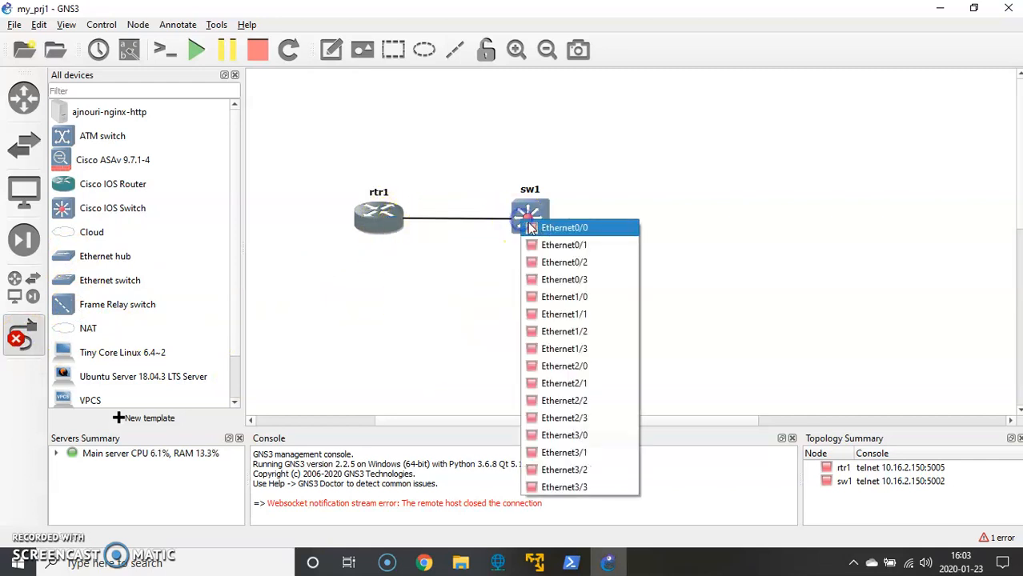
left_click(562, 487)
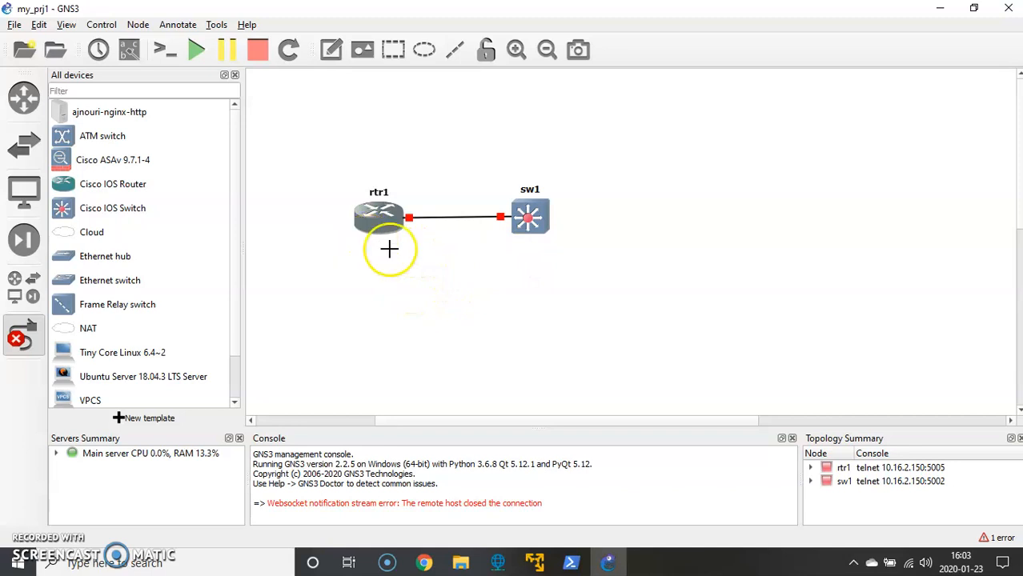
mouse_move(381, 214)
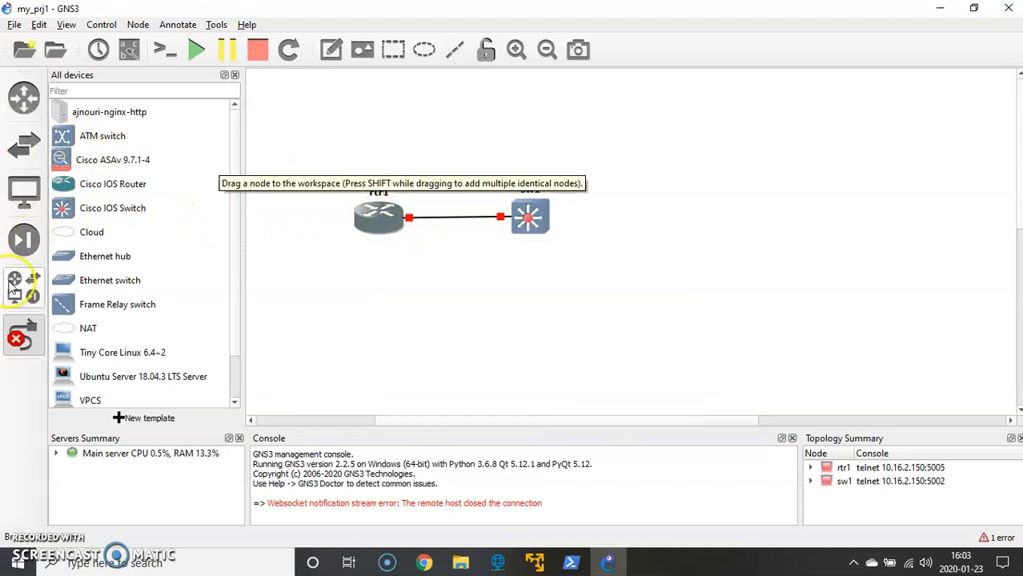
left_click(12, 332)
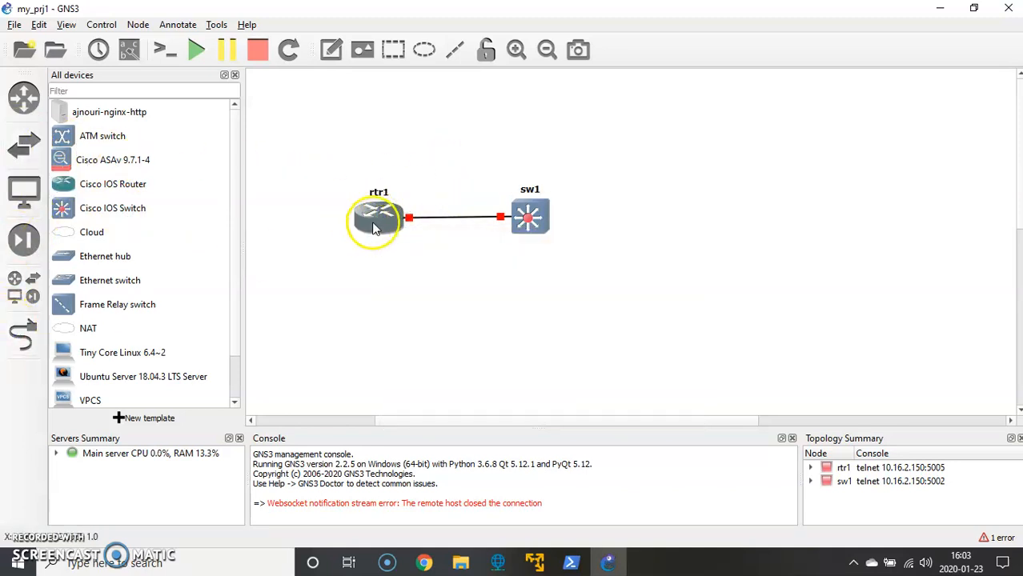
right_click(375, 223)
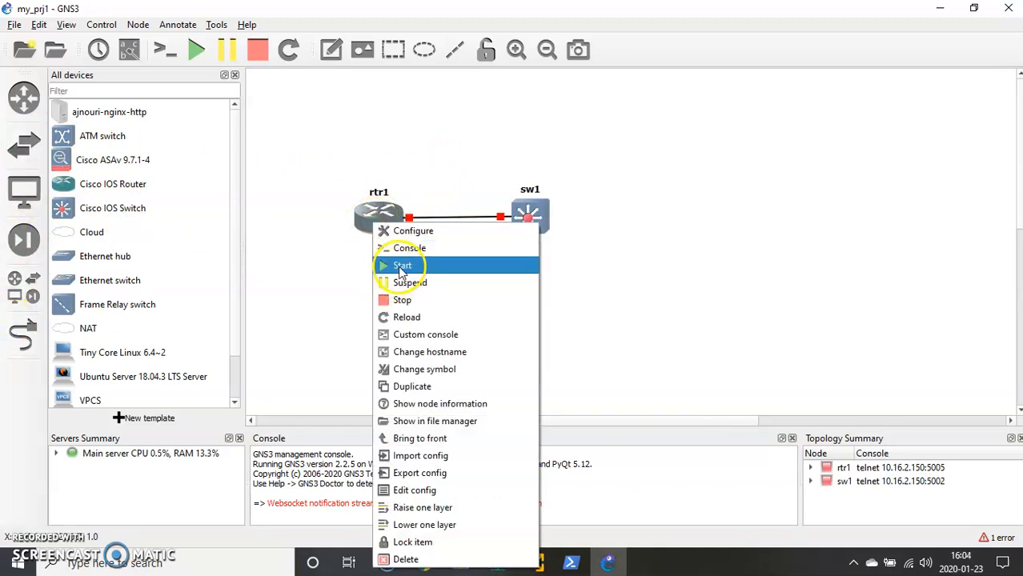
left_click(313, 128)
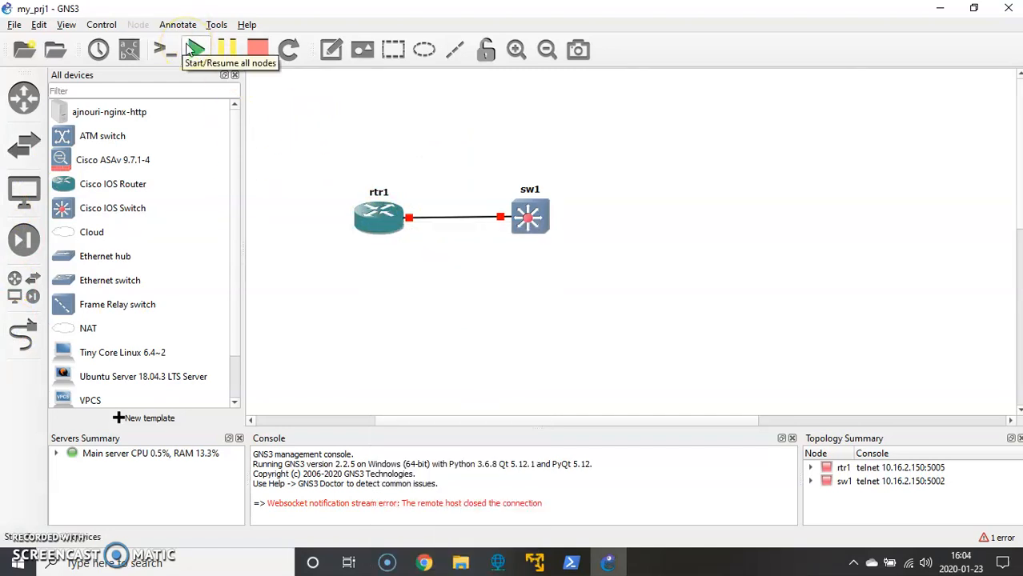
Start all nodes and add a second Cisco IOS Switch above and left of rtr1 in the topology
left_click(192, 50)
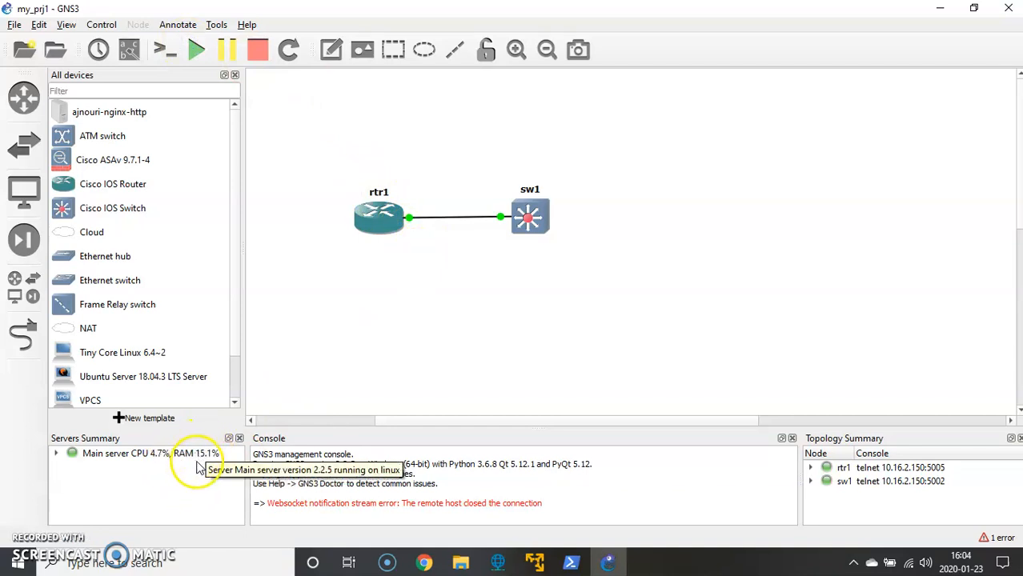
left_click_drag(378, 221, 401, 224)
left_click_drag(61, 210, 294, 152)
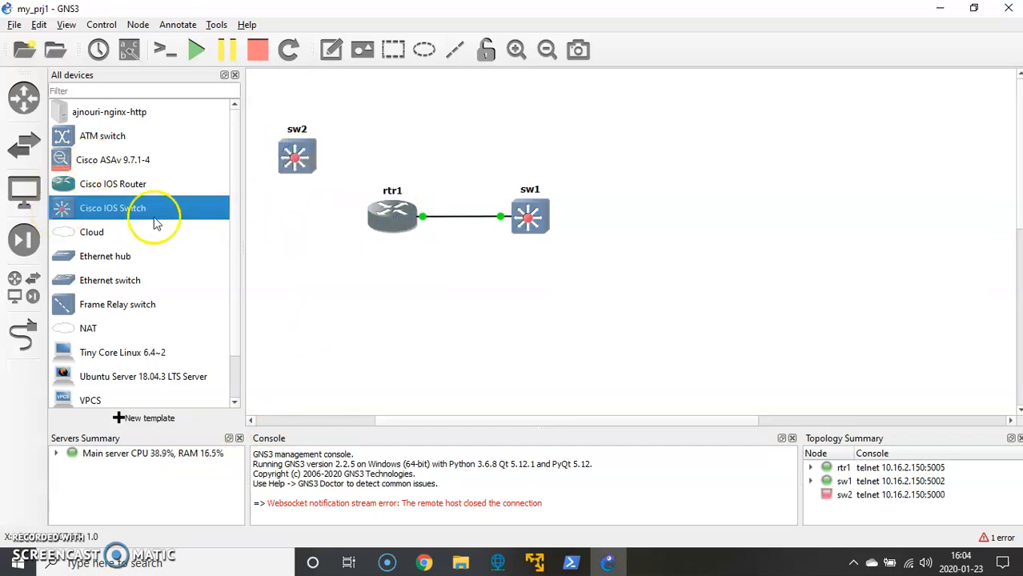
Link Ethernet0/0 on sw2 to Ethernet1/3 on rtr1
left_click(18, 332)
left_click(296, 156)
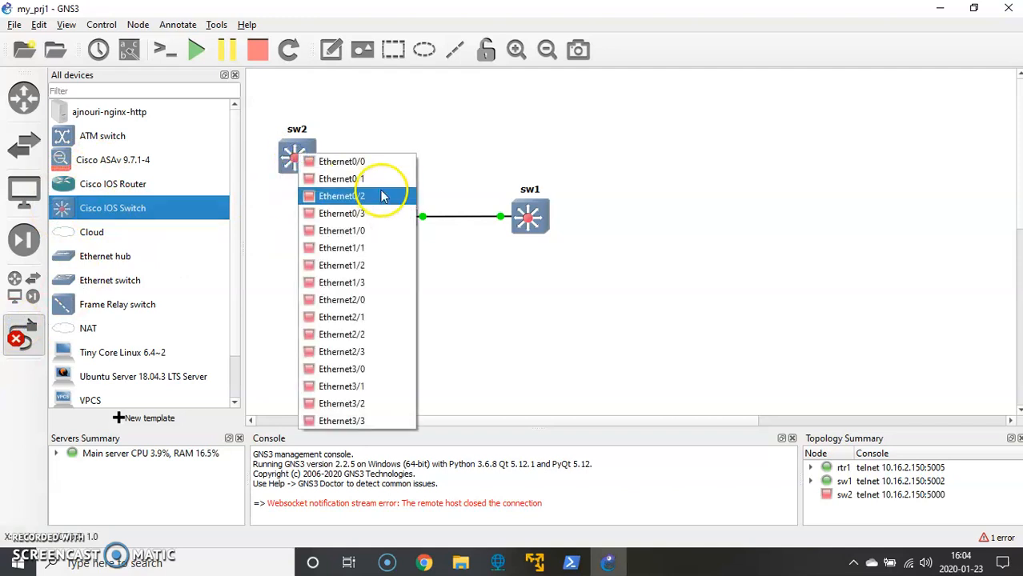
left_click(363, 163)
left_click(385, 211)
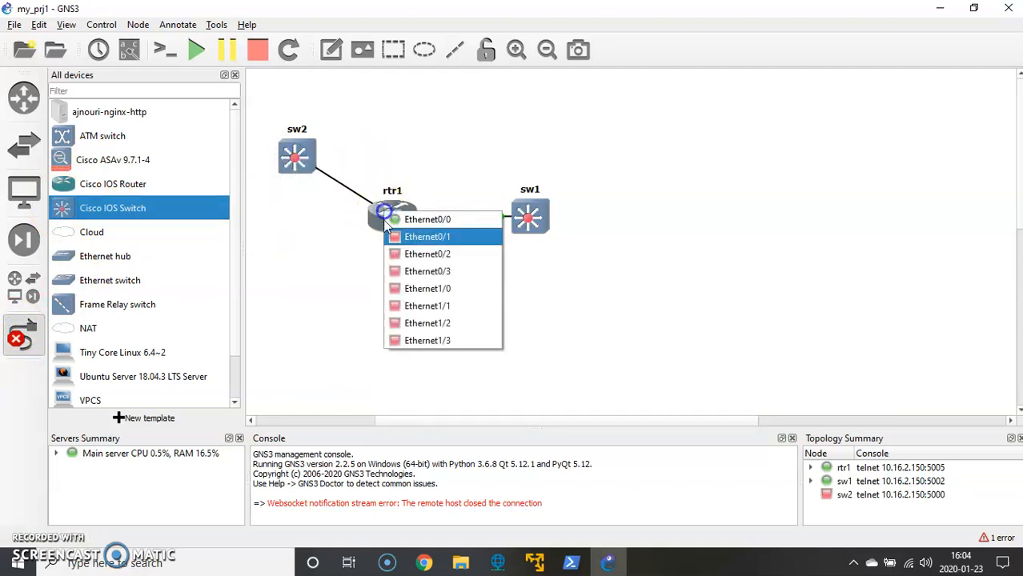
left_click(419, 342)
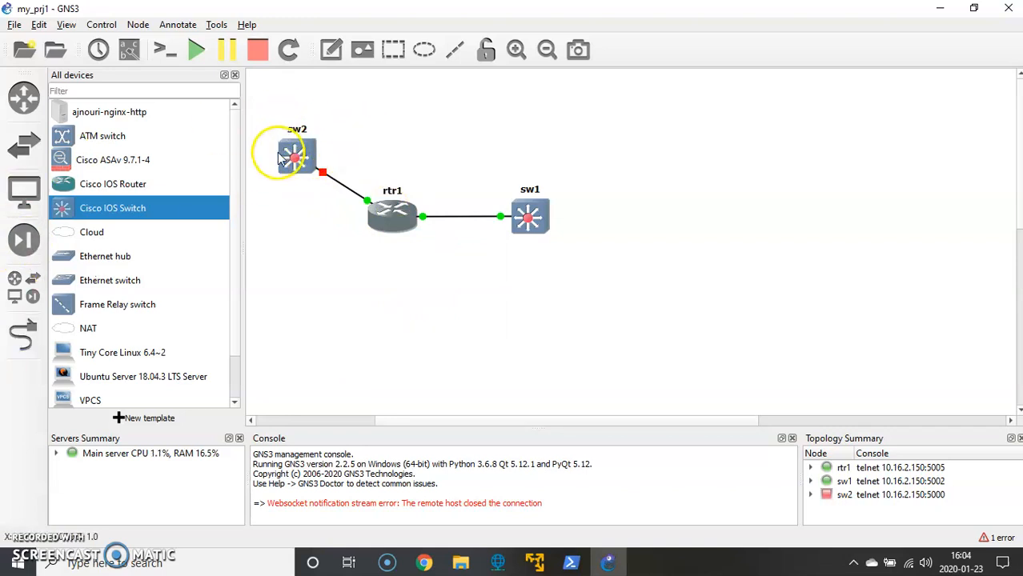
Start only the sw2 node
left_click(298, 161)
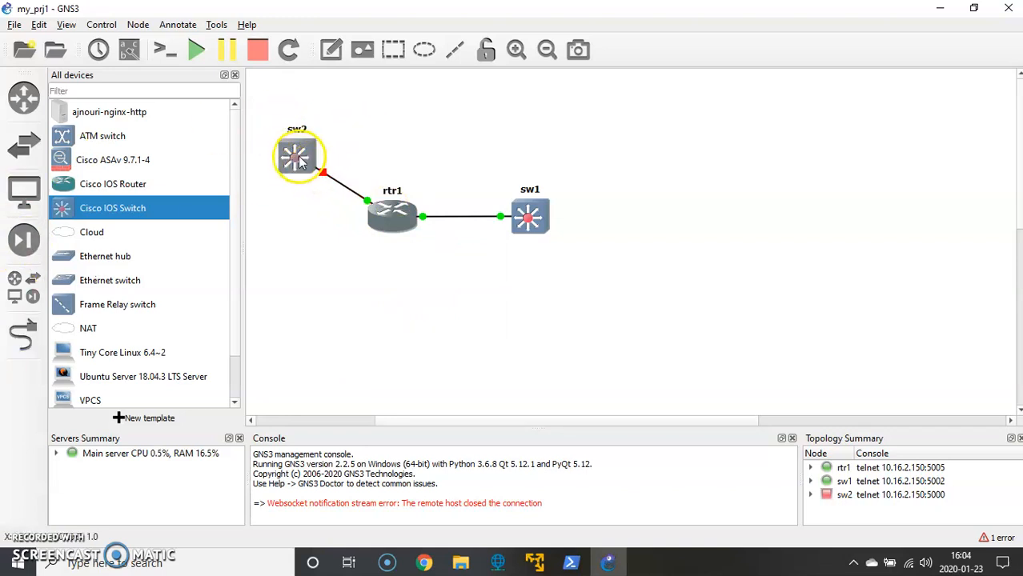
right_click(298, 158)
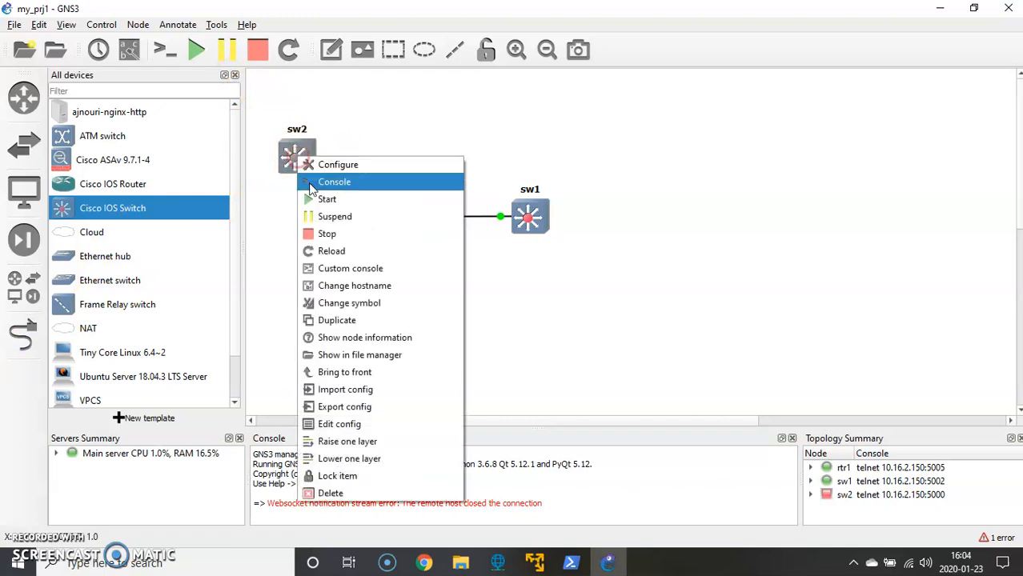
left_click(310, 199)
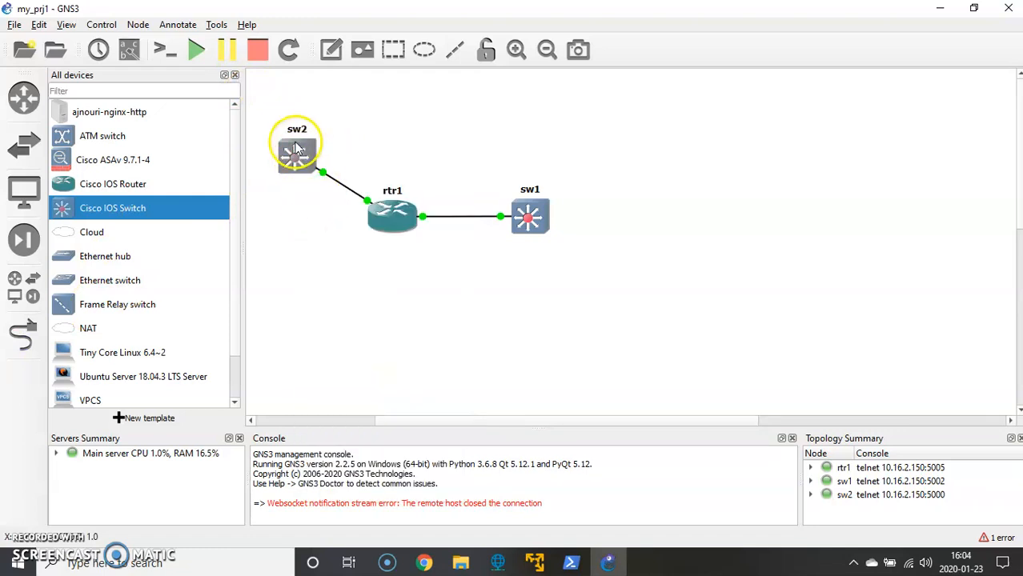
mouse_move(292, 153)
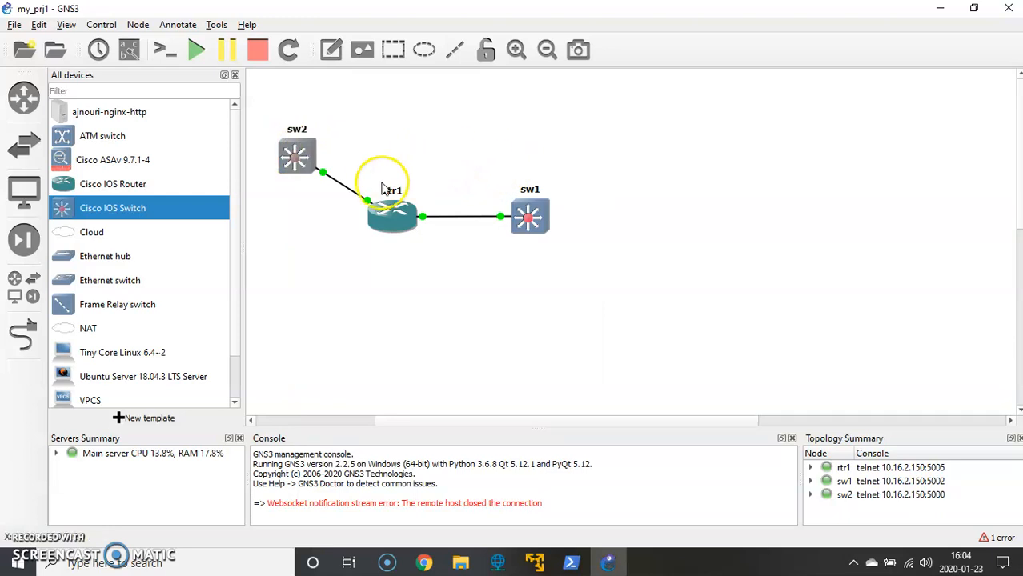
right_click(302, 162)
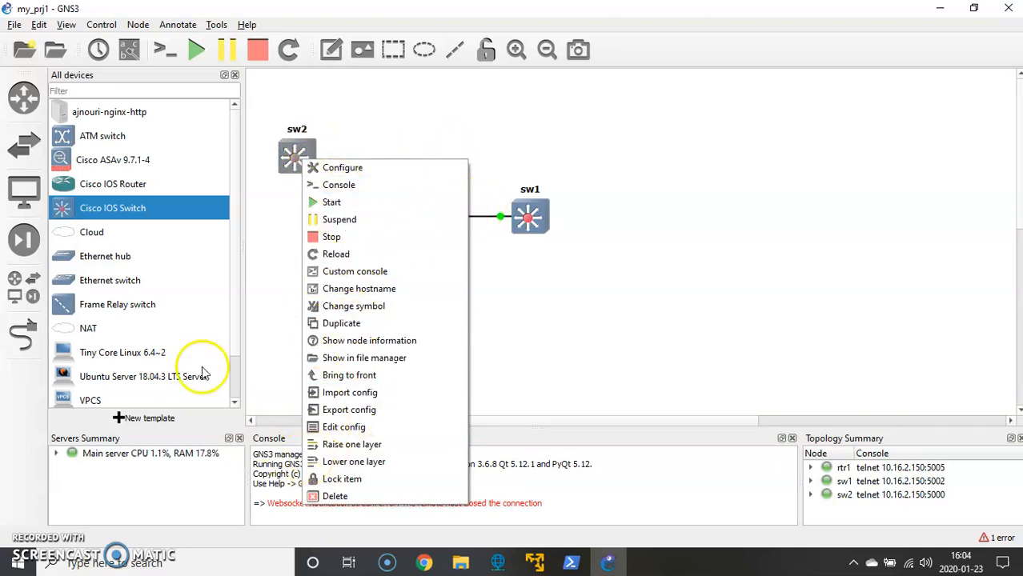
Add a webterm node to the workspace on the free side of sw1
left_click(103, 114)
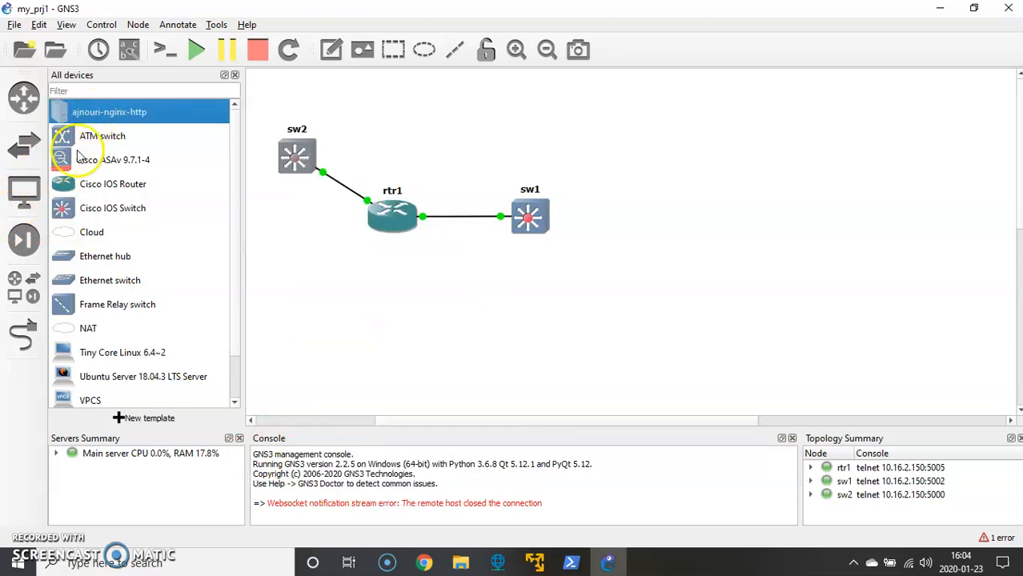
scroll(93, 358, "down", 1)
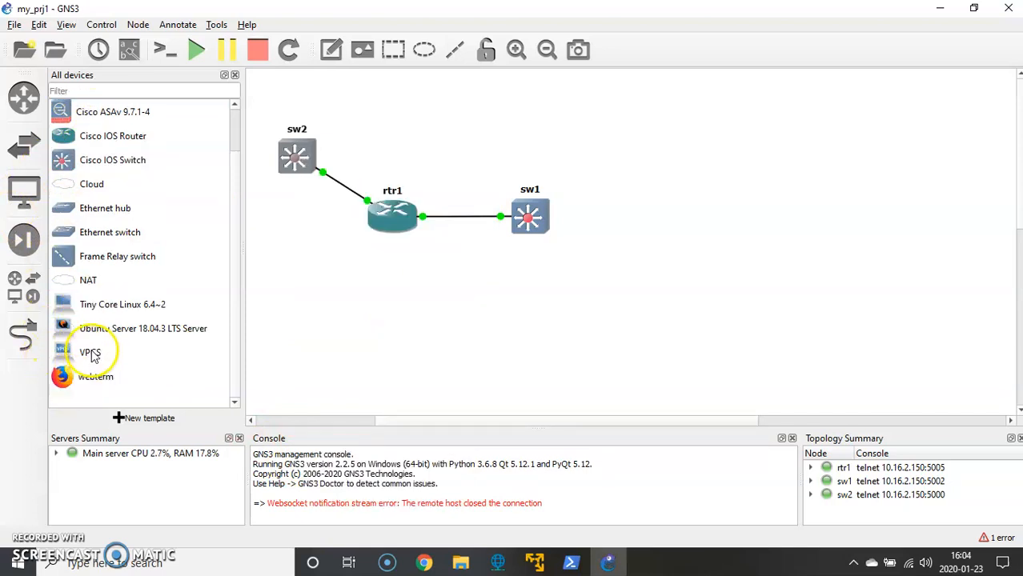
left_click_drag(67, 384, 648, 224)
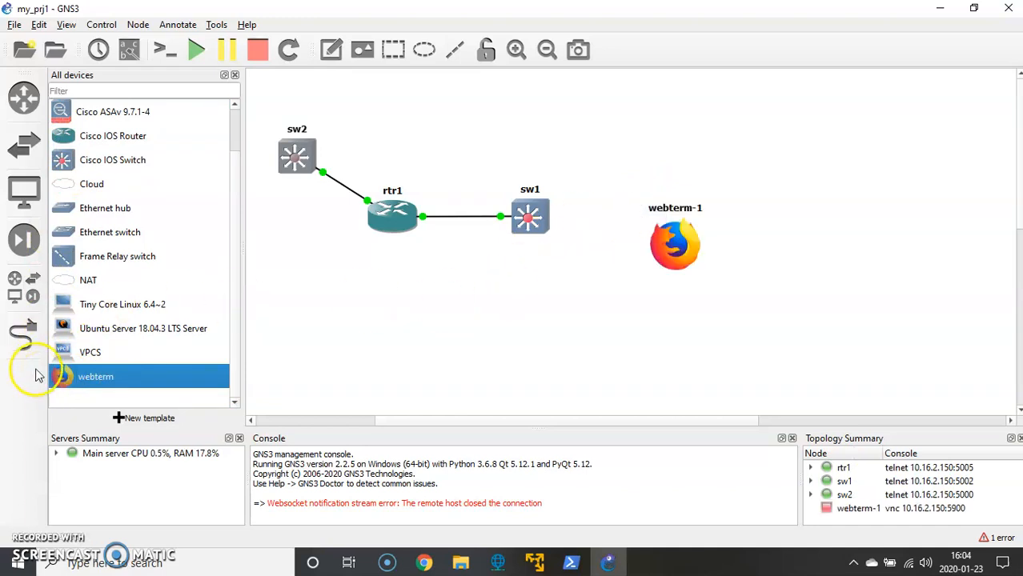
Link webterm-1 to sw1, start all nodes in the project and leave link mode
left_click(24, 343)
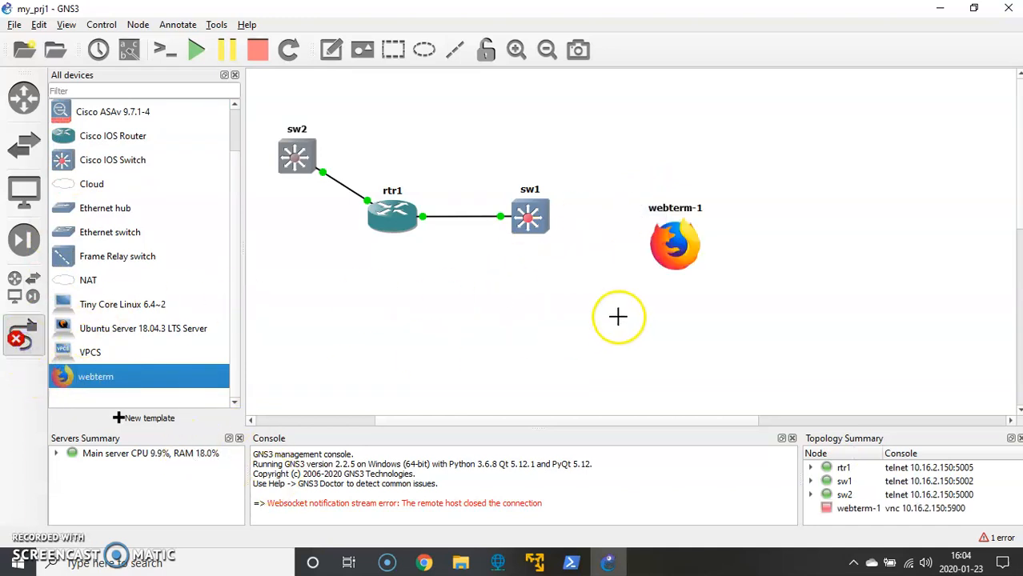
left_click(676, 250)
left_click(684, 260)
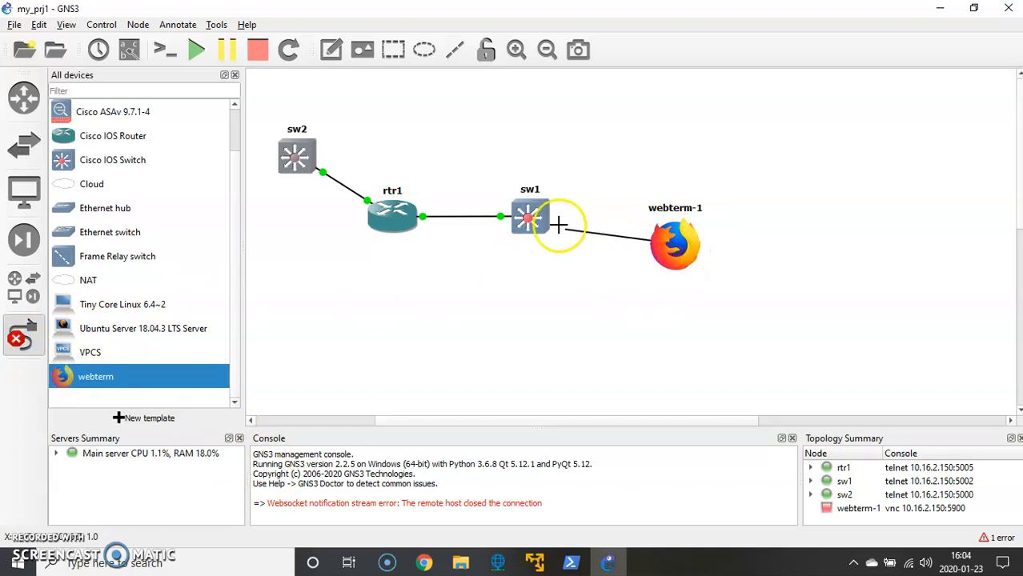
left_click(544, 218)
left_click(592, 229)
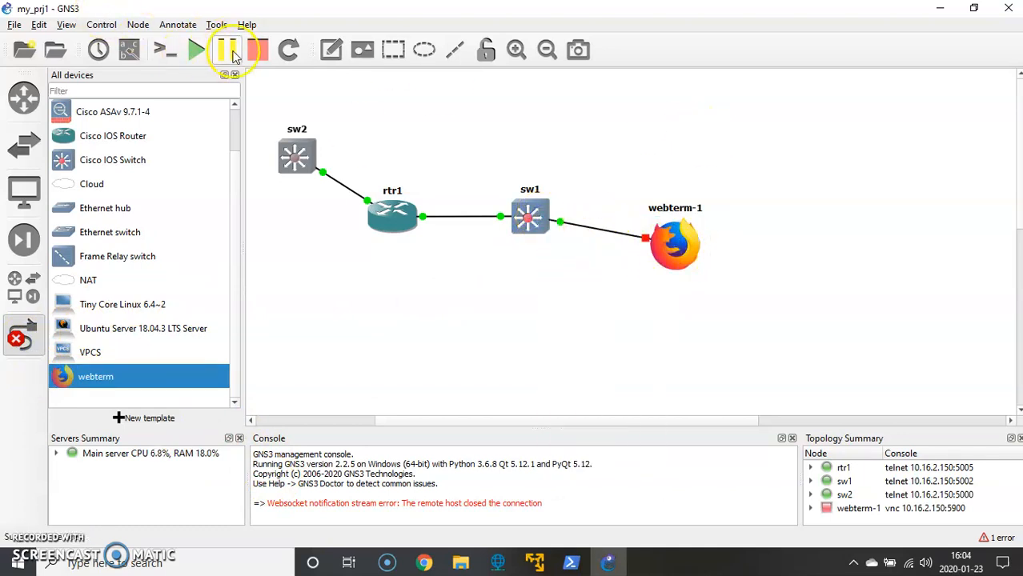
left_click(200, 50)
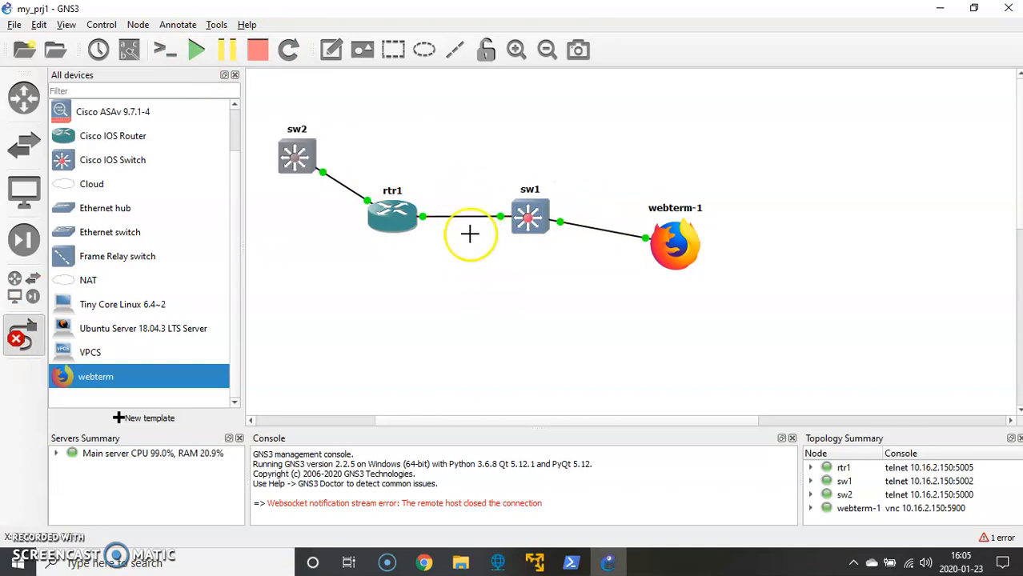
left_click(12, 328)
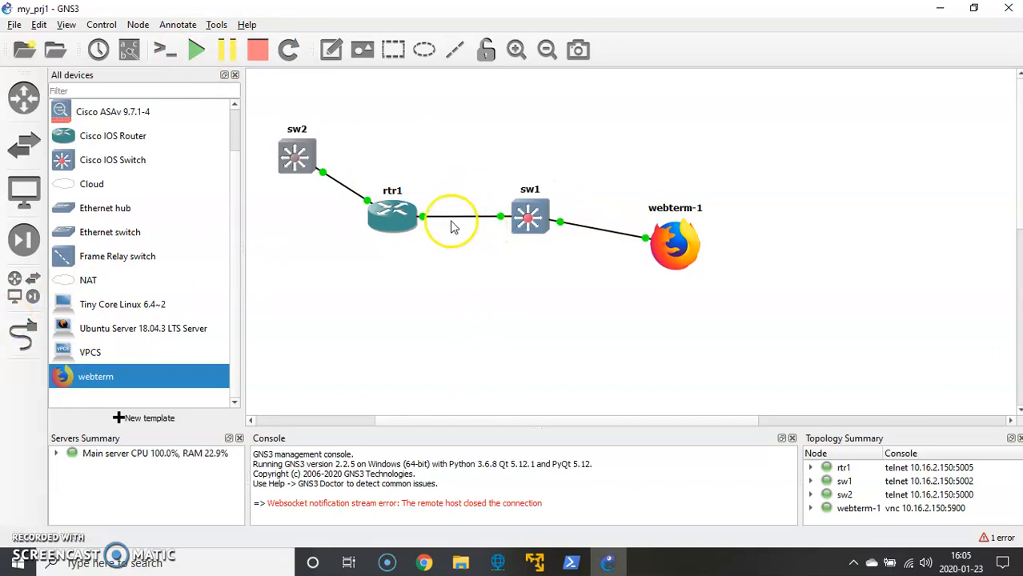
Open the console of sw1 and bring up its command prompt
right_click(528, 216)
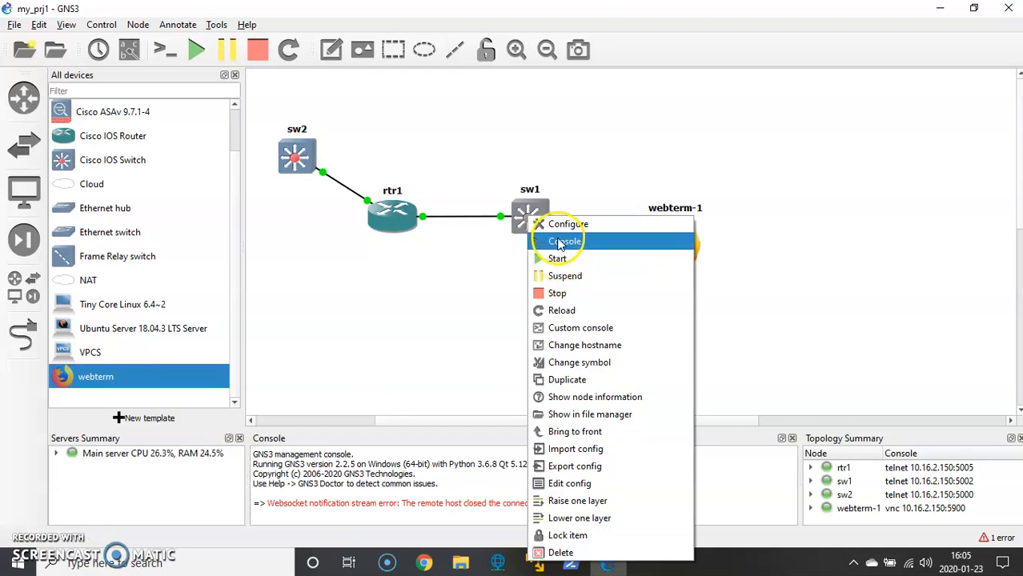
left_click(562, 242)
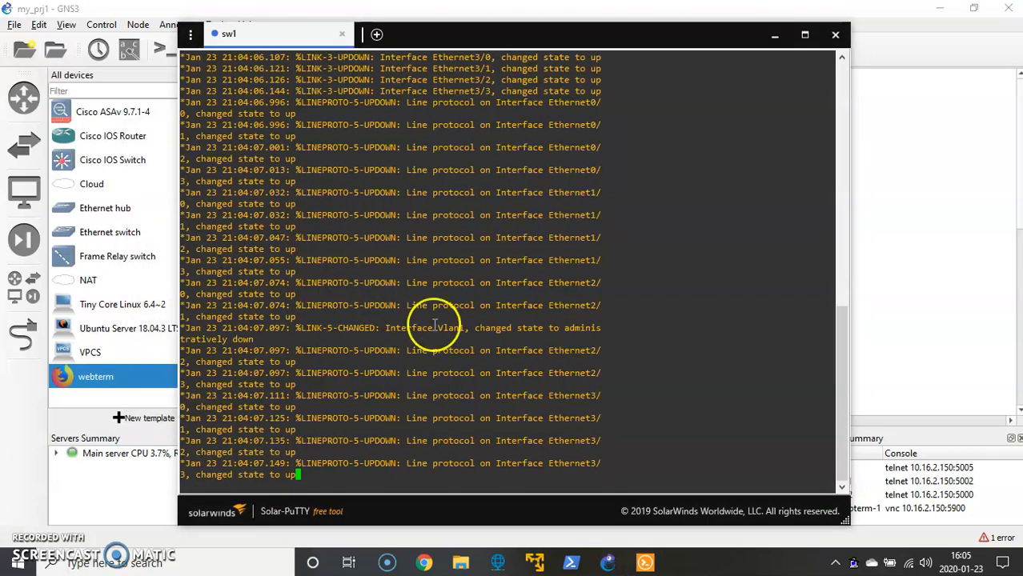
key("Return")
key("Return")
key("Return")
key("Return")
key("Return")
key("Return")
key("Return")
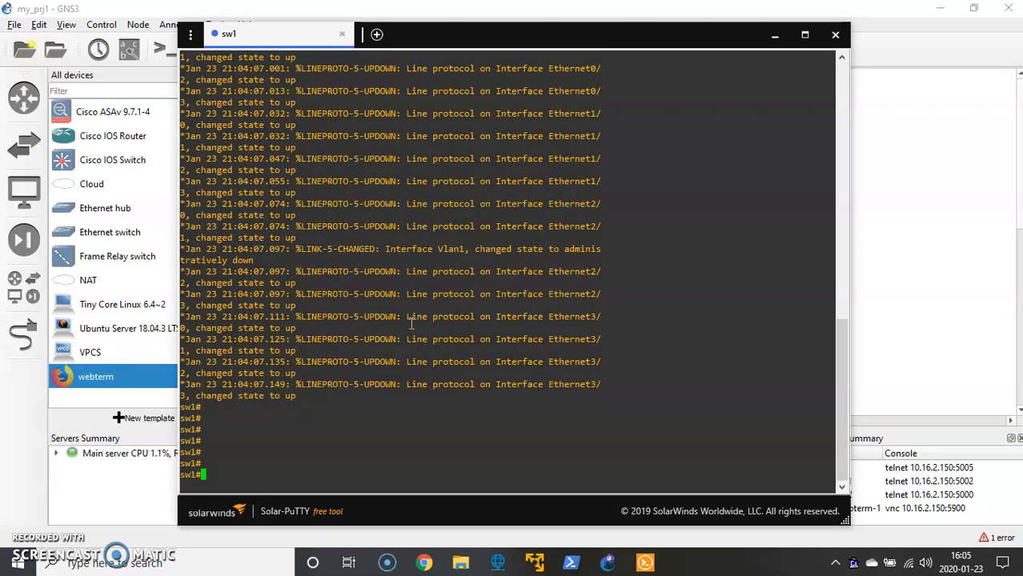
Review the Solar-PuTTY settings, including the scripts and sessions sections, and return to the sw1 console
left_click(192, 35)
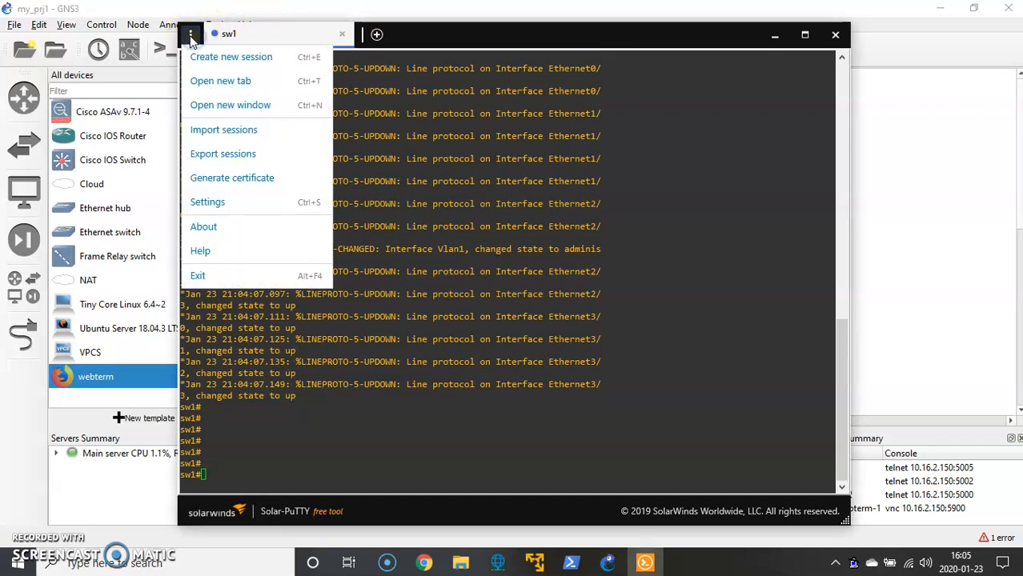
left_click(210, 203)
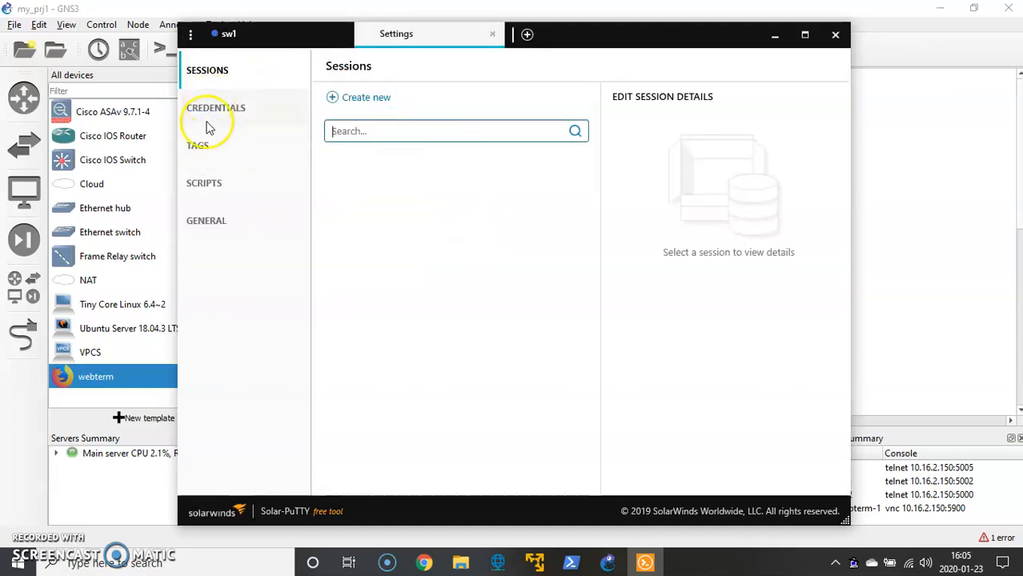
left_click(218, 187)
left_click(206, 71)
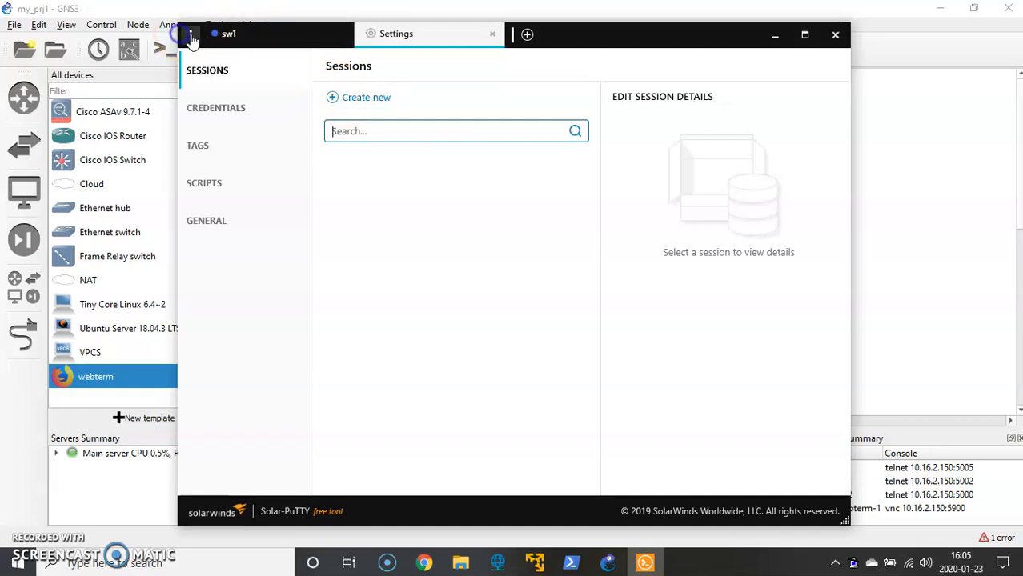
left_click(192, 36)
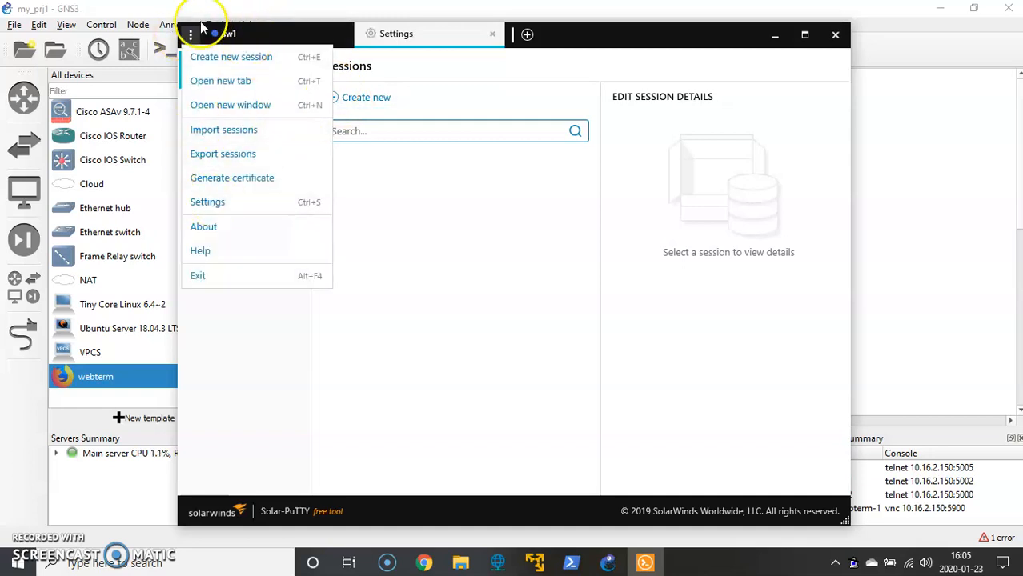
left_click(372, 130)
left_click(490, 36)
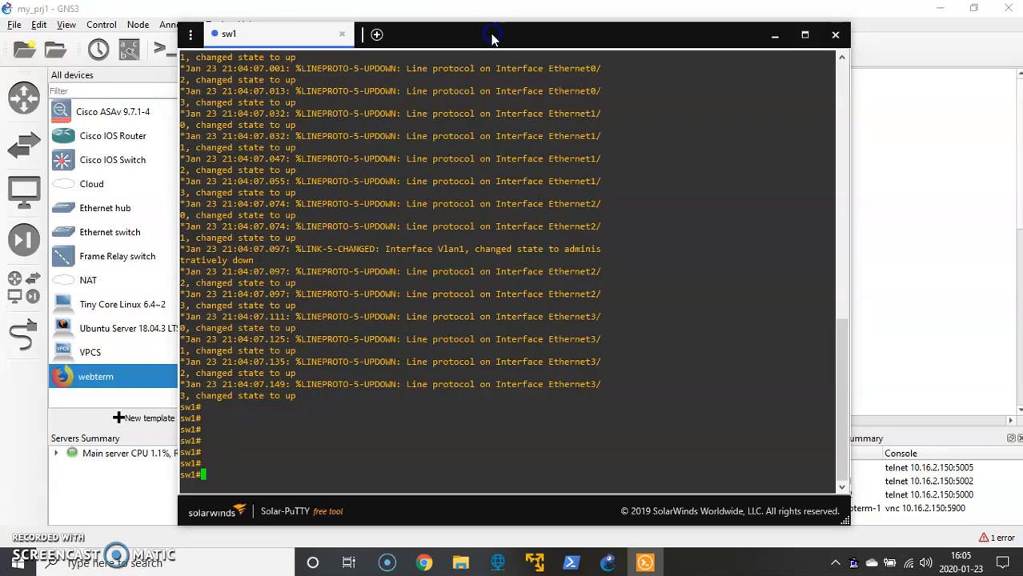
Minimize the sw1 console window and open the console of webterm-1
left_click(775, 34)
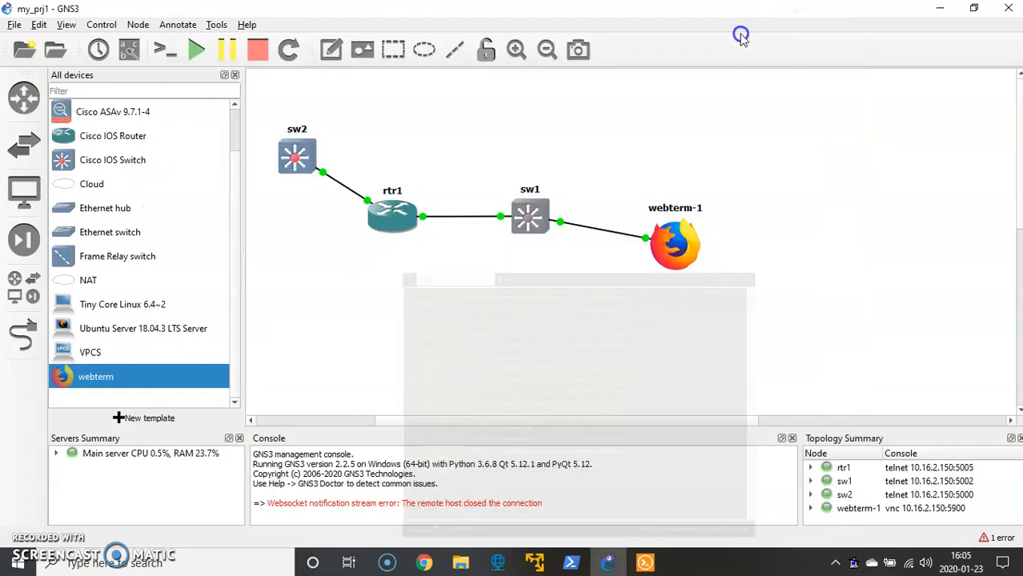
right_click(671, 242)
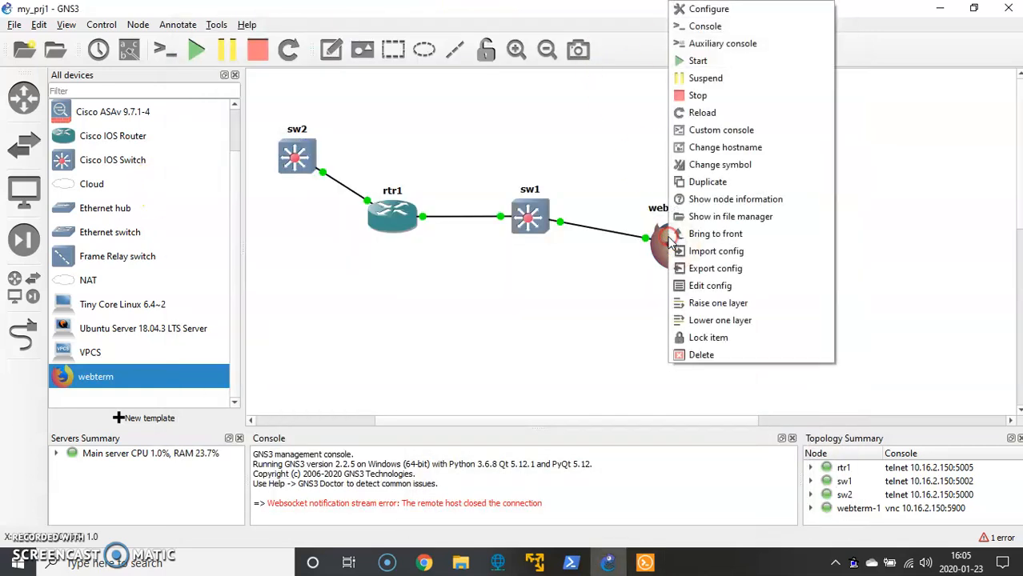
left_click(707, 26)
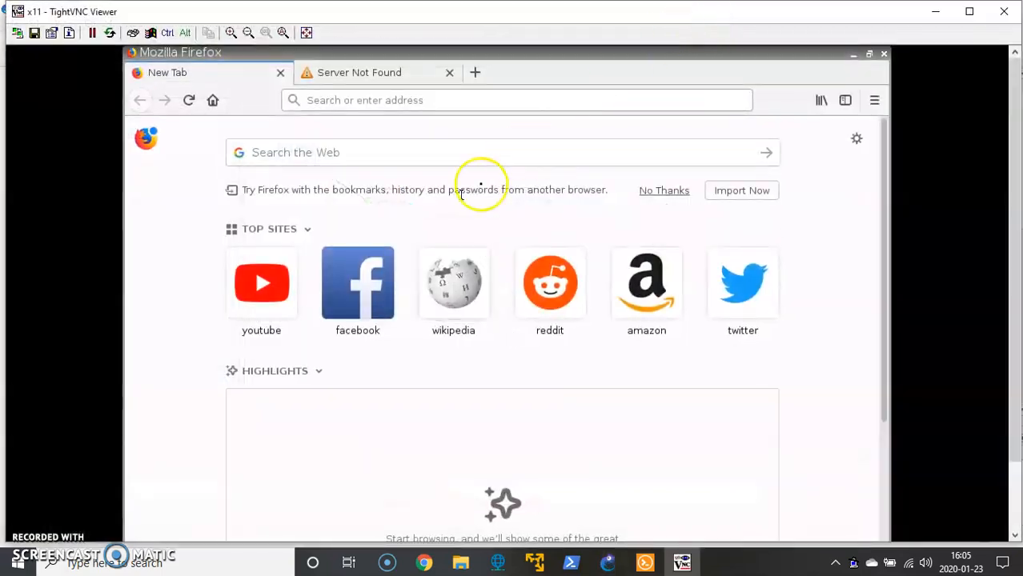